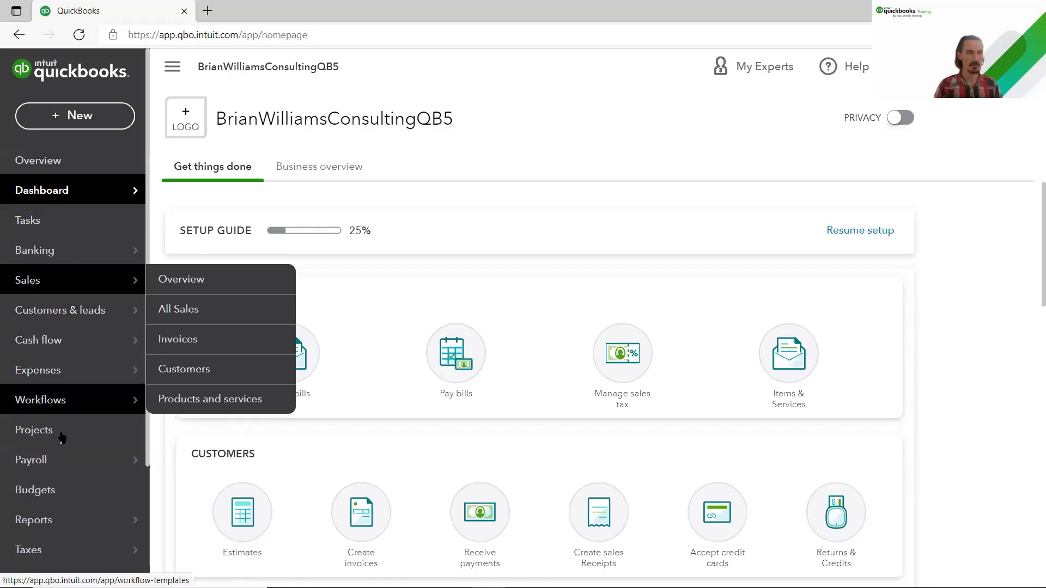
# Step: Open Payroll > Employees from the left sidebar
pyautogui.moveTo(61, 463)
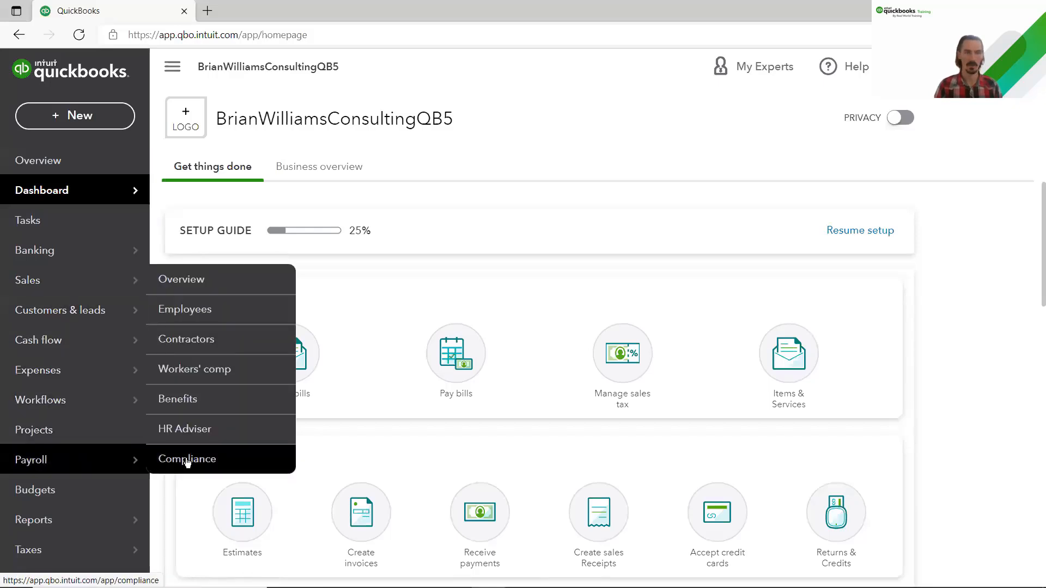
pyautogui.click(190, 312)
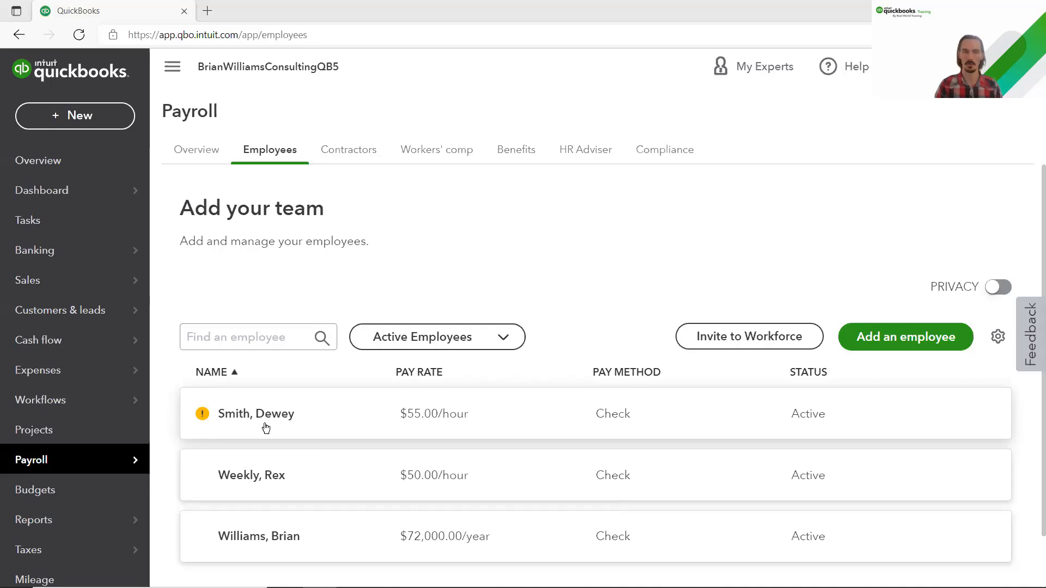
pyautogui.click(318, 424)
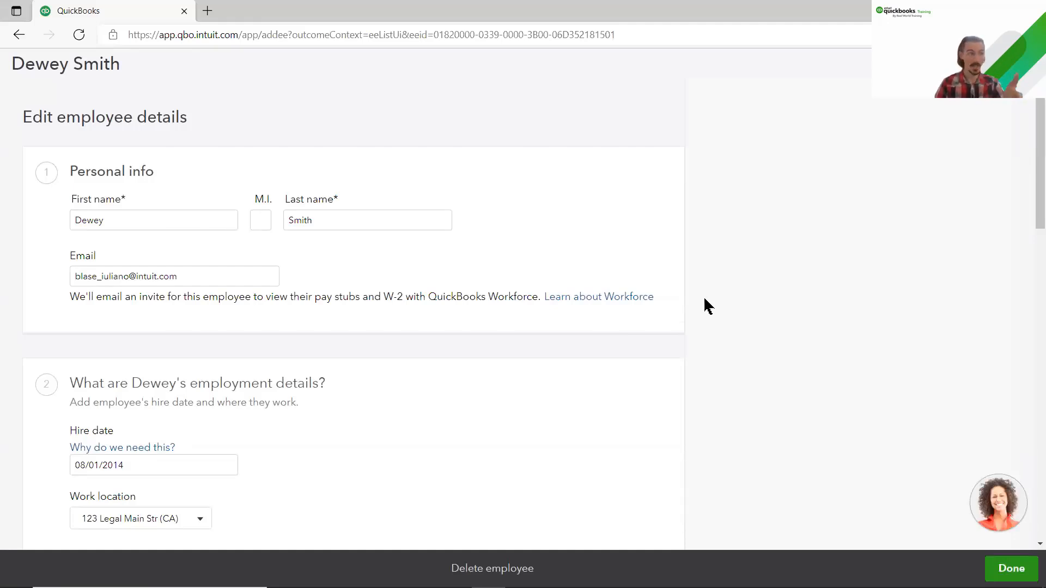
pyautogui.scroll(-3, 704, 305)
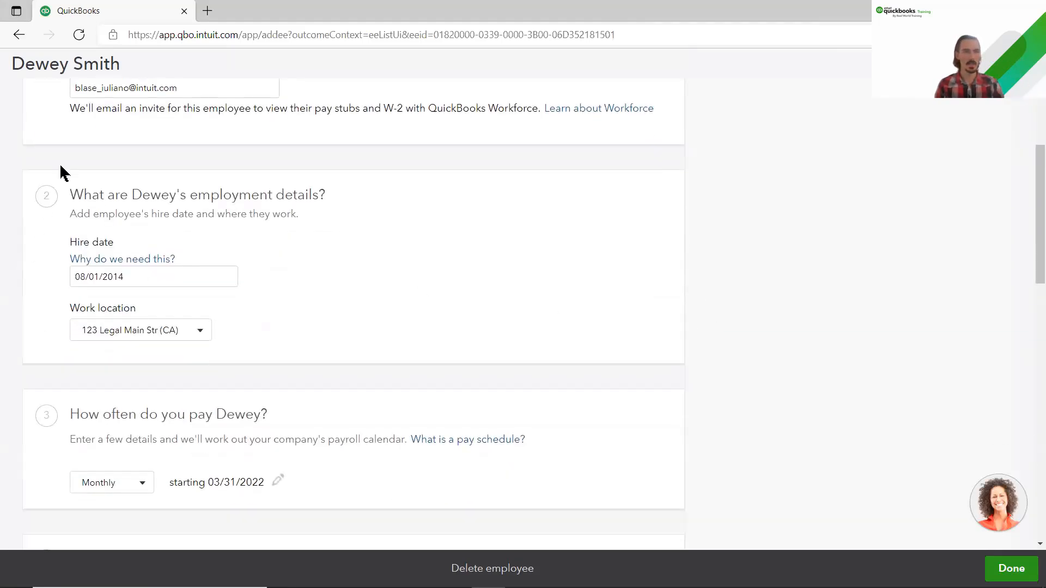
pyautogui.scroll(2, 55, 177)
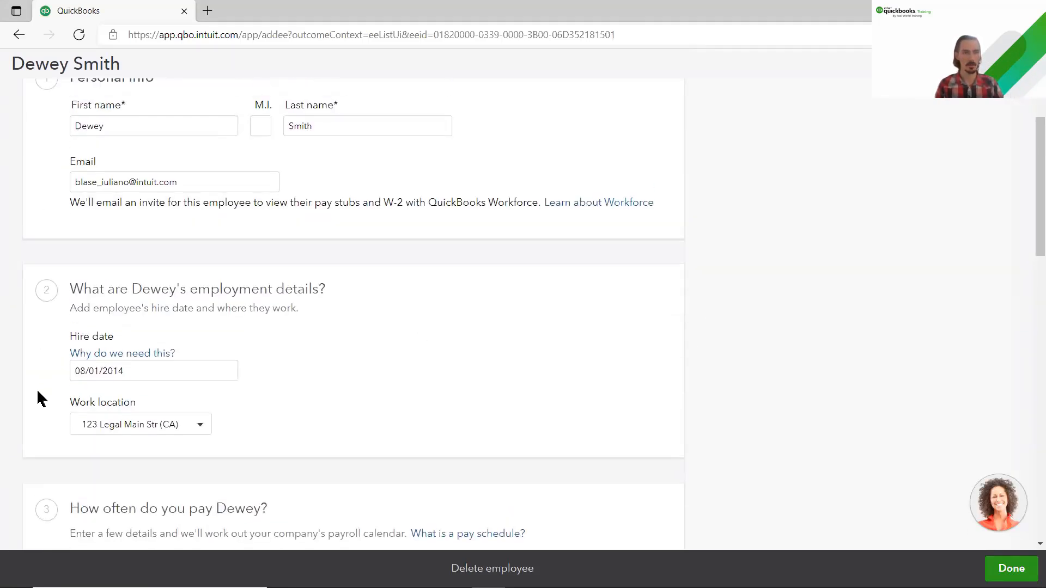
pyautogui.scroll(-3, 39, 397)
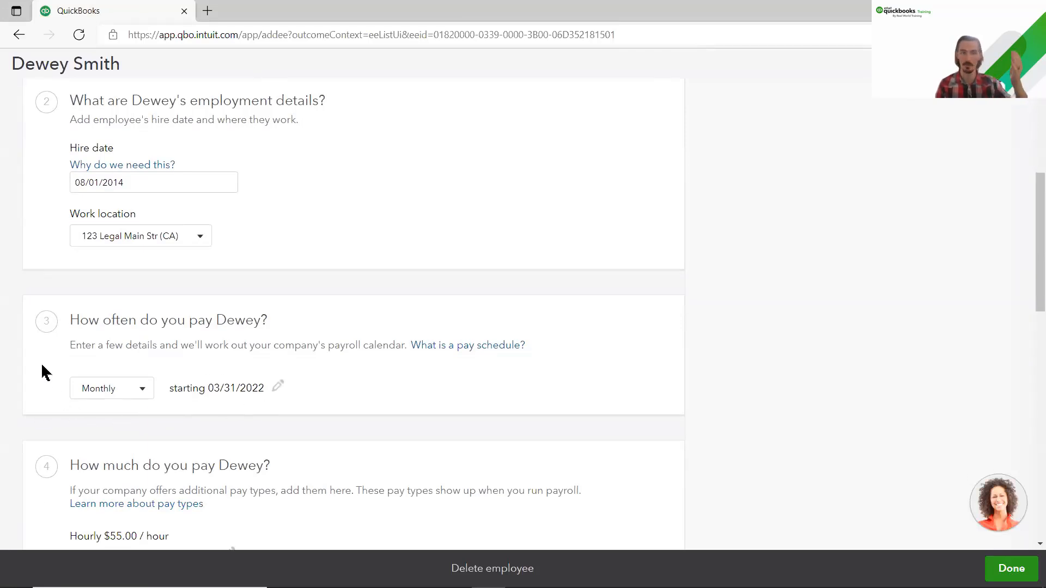
pyautogui.scroll(-2, 42, 365)
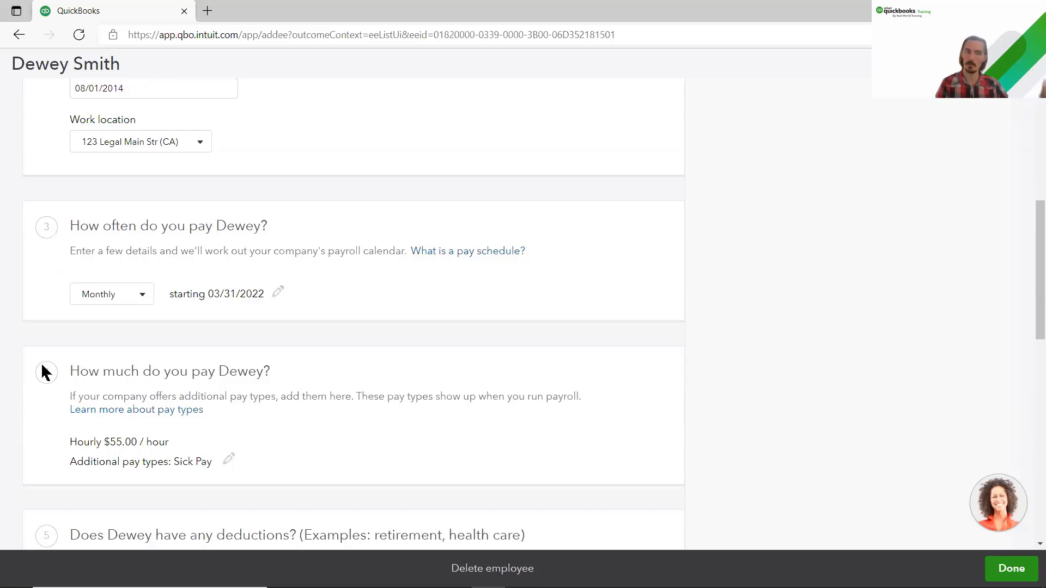
pyautogui.scroll(-3, 38, 371)
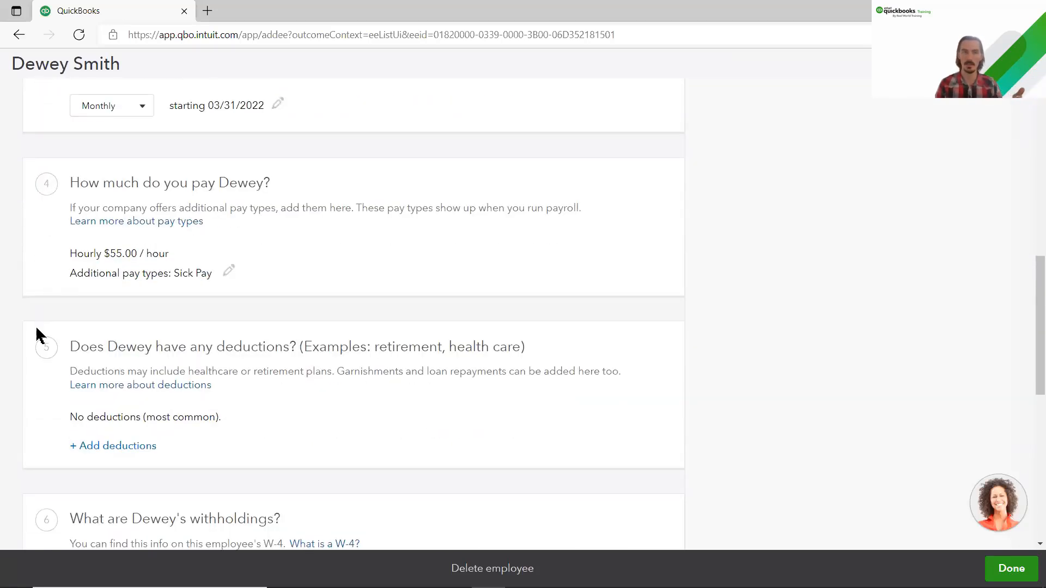
pyautogui.scroll(-2, 33, 338)
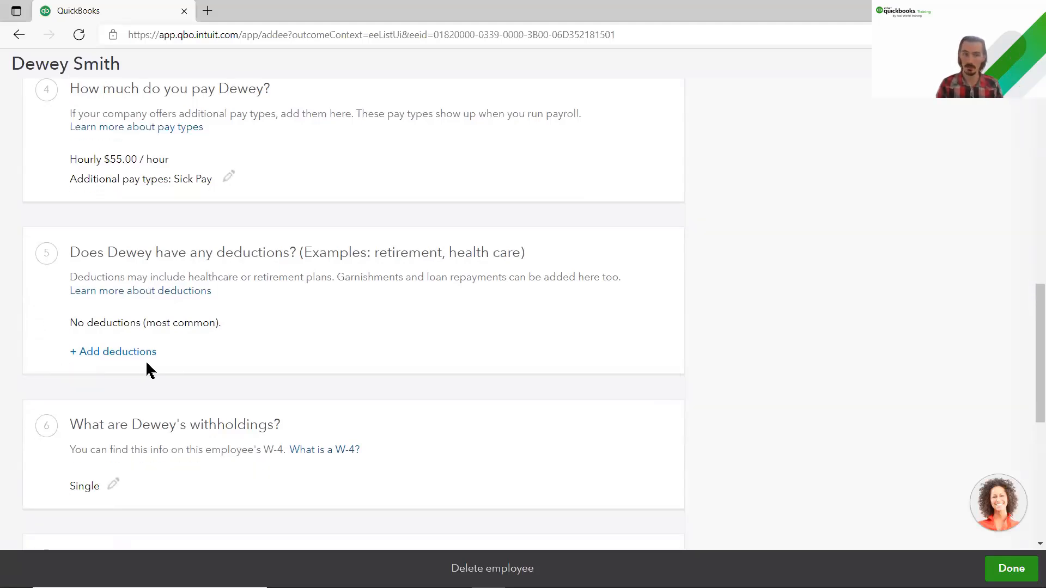
pyautogui.scroll(-3, 145, 361)
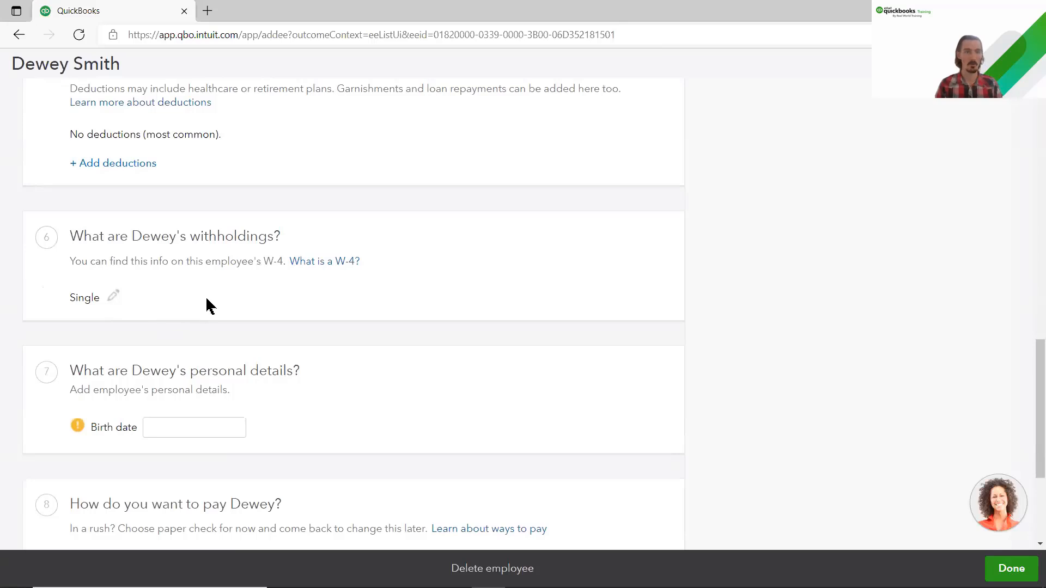
pyautogui.click(185, 425)
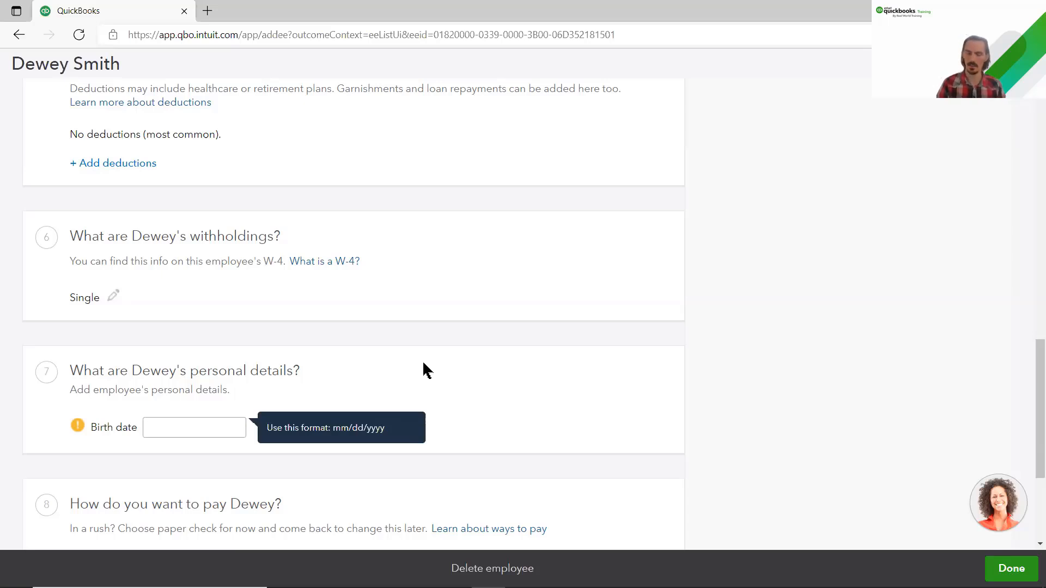
pyautogui.write('02/')
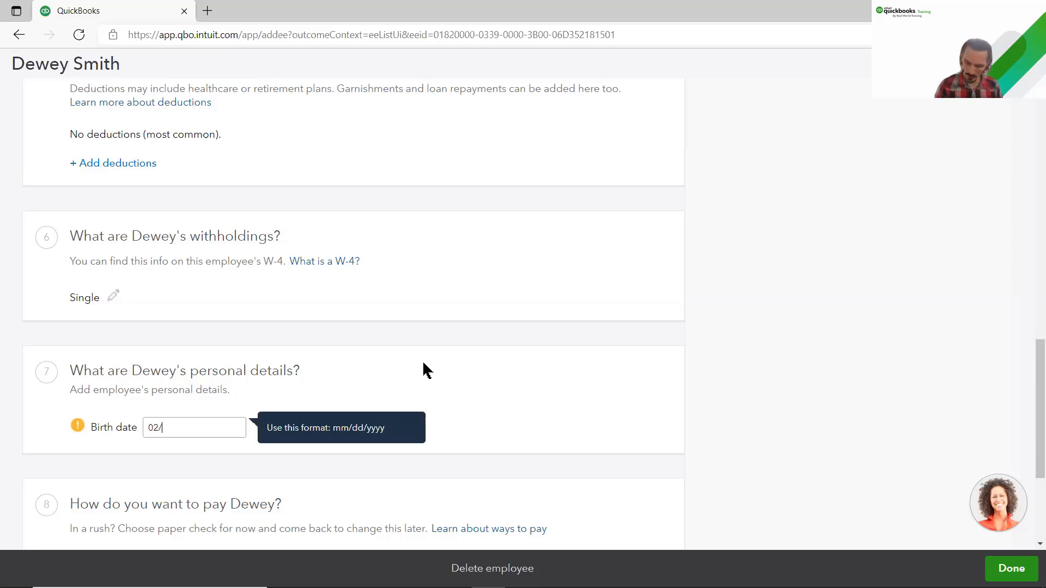
pyautogui.write('13/1979')
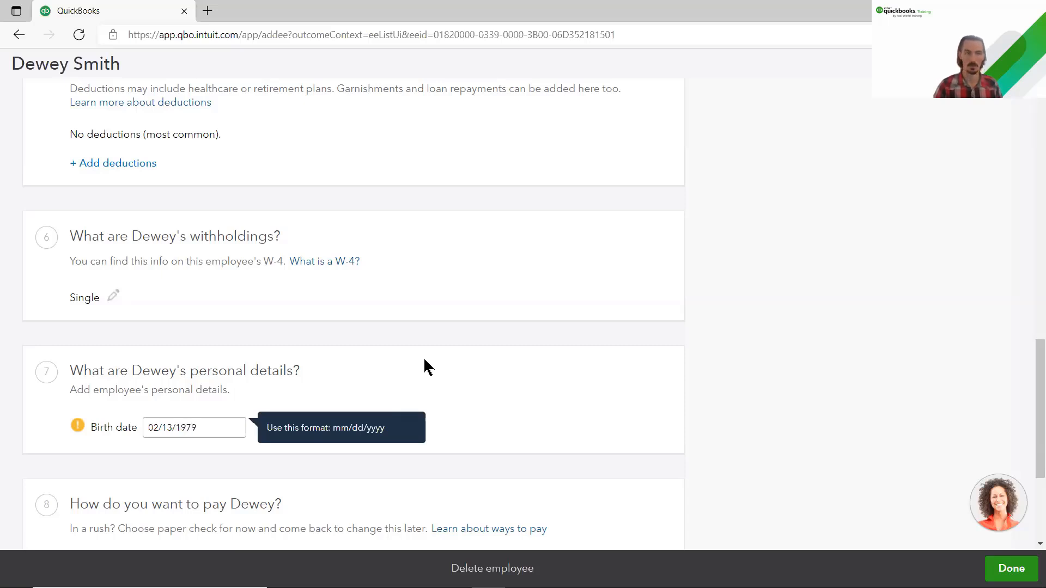
pyautogui.click(424, 357)
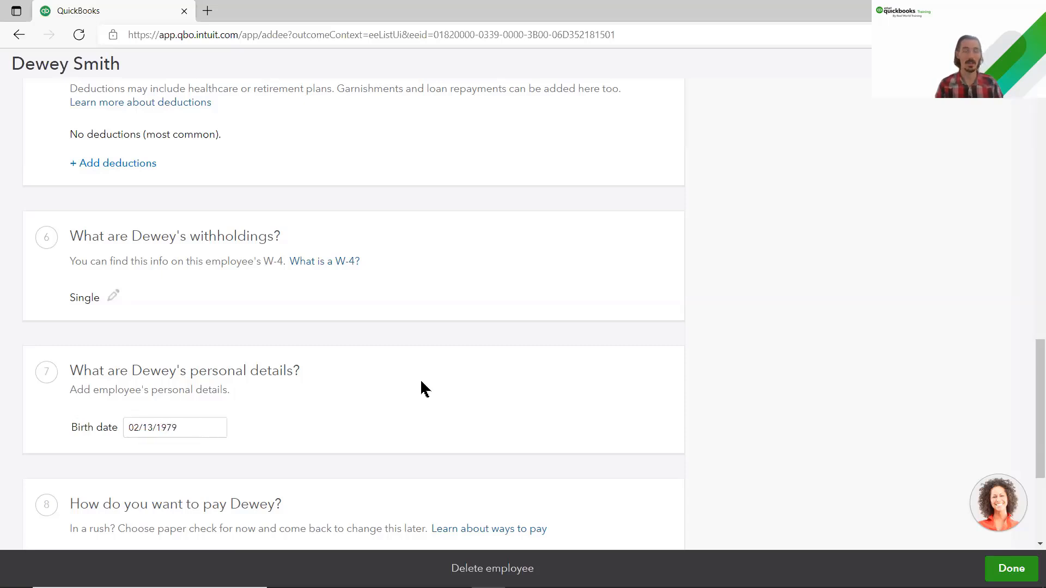
pyautogui.scroll(-4, 422, 382)
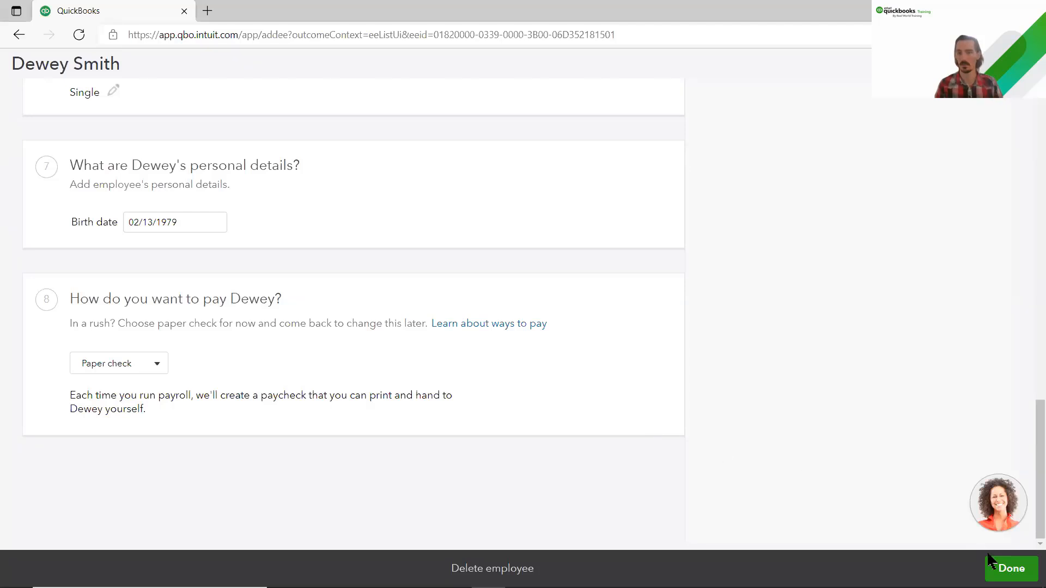
# Step: Save the updated employee record and check the three-employee list for warnings
pyautogui.click(1009, 568)
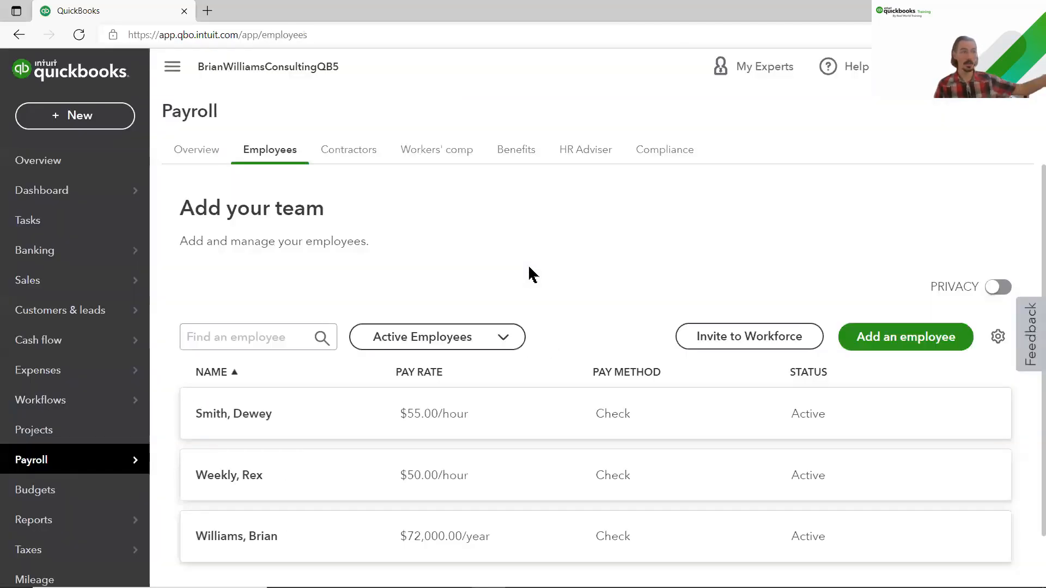
pyautogui.scroll(-1, 537, 272)
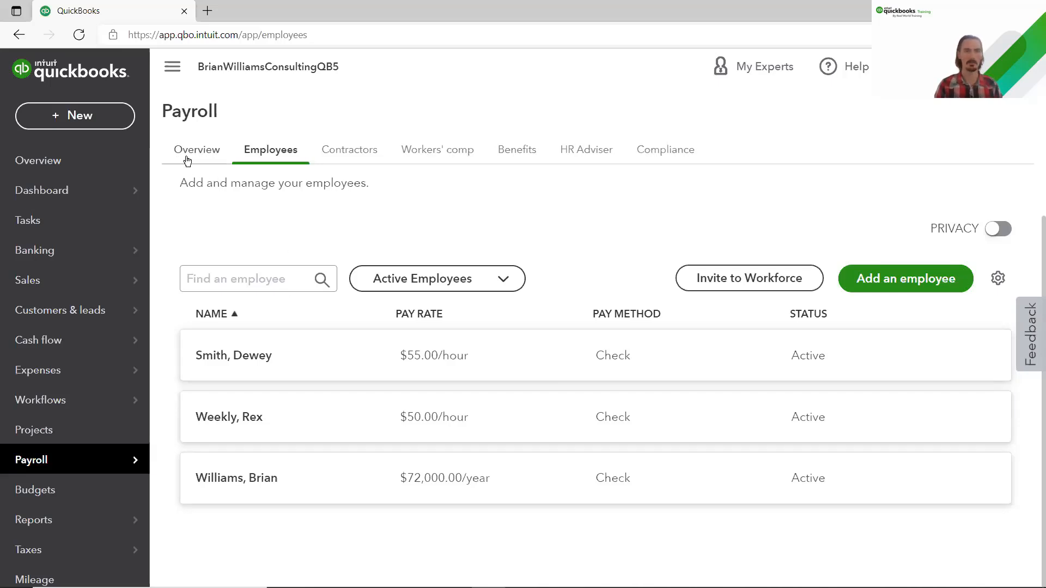
# Step: Switch to the Payroll Overview and scroll down to its Setup Tasks
pyautogui.click(205, 161)
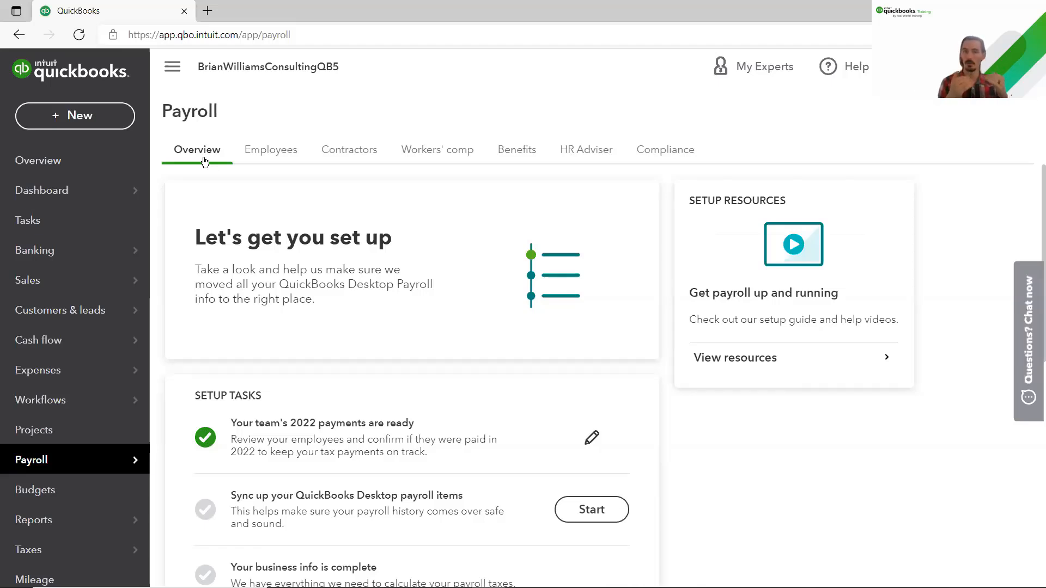
pyautogui.scroll(-2, 250, 276)
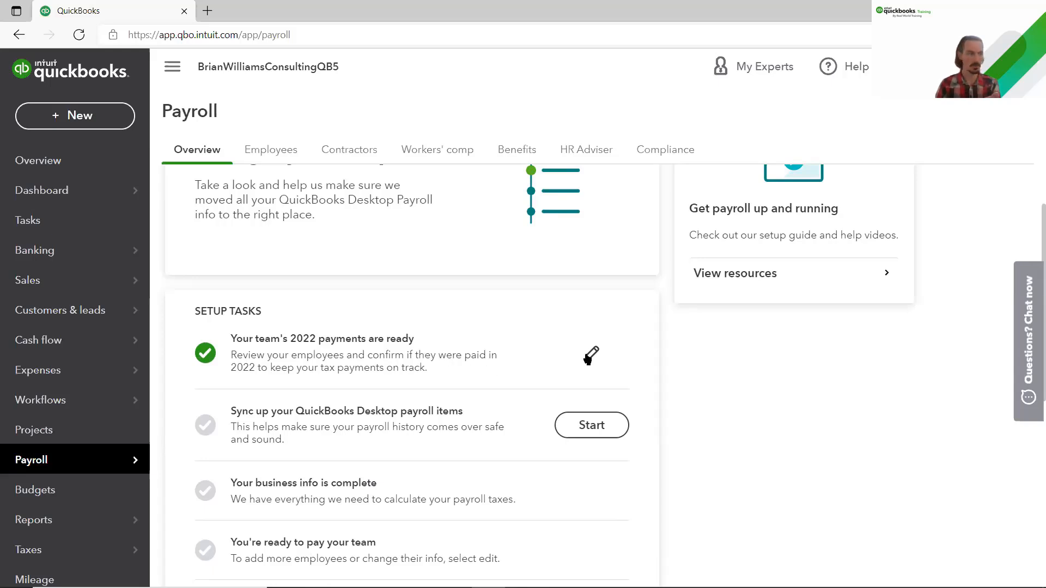
# Step: Review the team's 2022 payments setup task and confirm it with Done
pyautogui.click(591, 355)
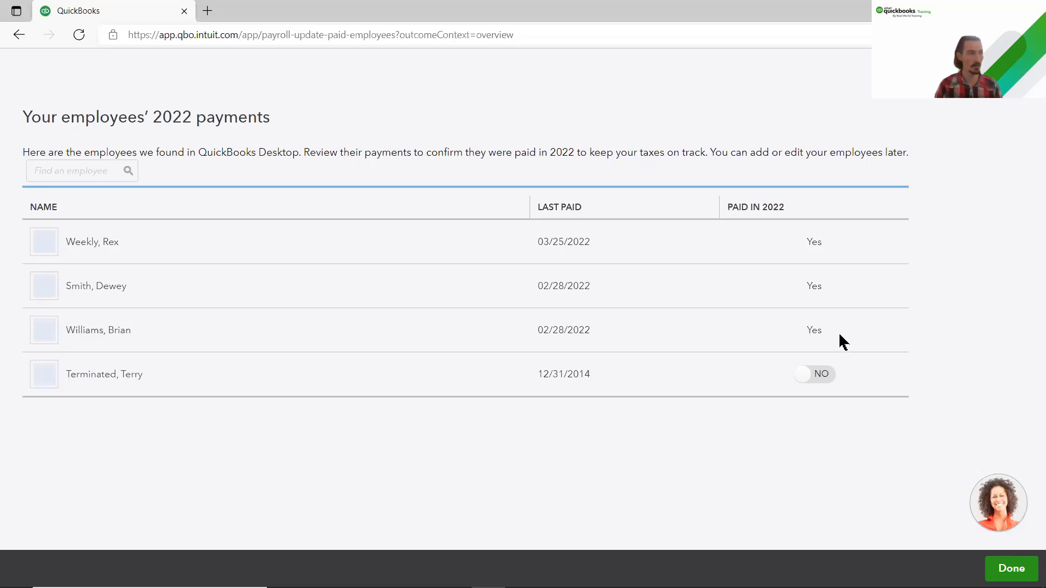
pyautogui.click(987, 572)
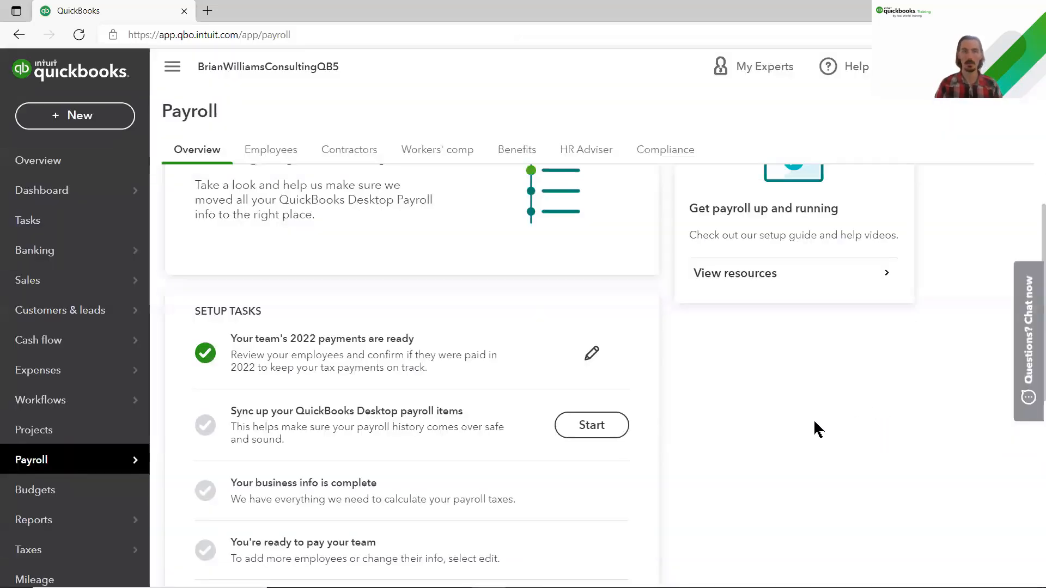
# Step: Return to the Employees tab and bring up Search with recent transactions
pyautogui.click(261, 157)
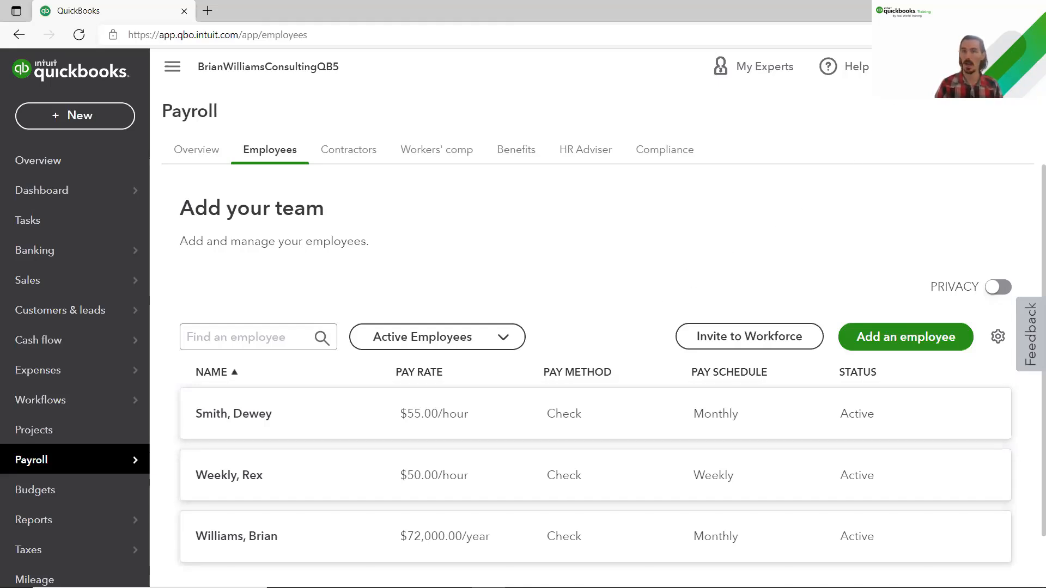
pyautogui.click(906, 67)
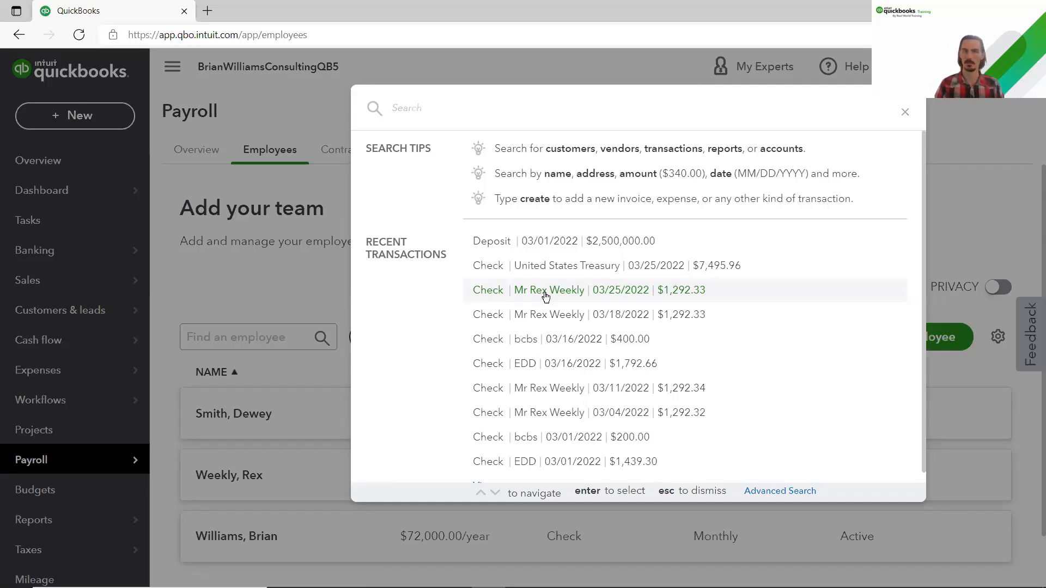
# Step: Review the category details of the 03/25/2022 $1,292.33 paycheck, then close it
pyautogui.click(546, 297)
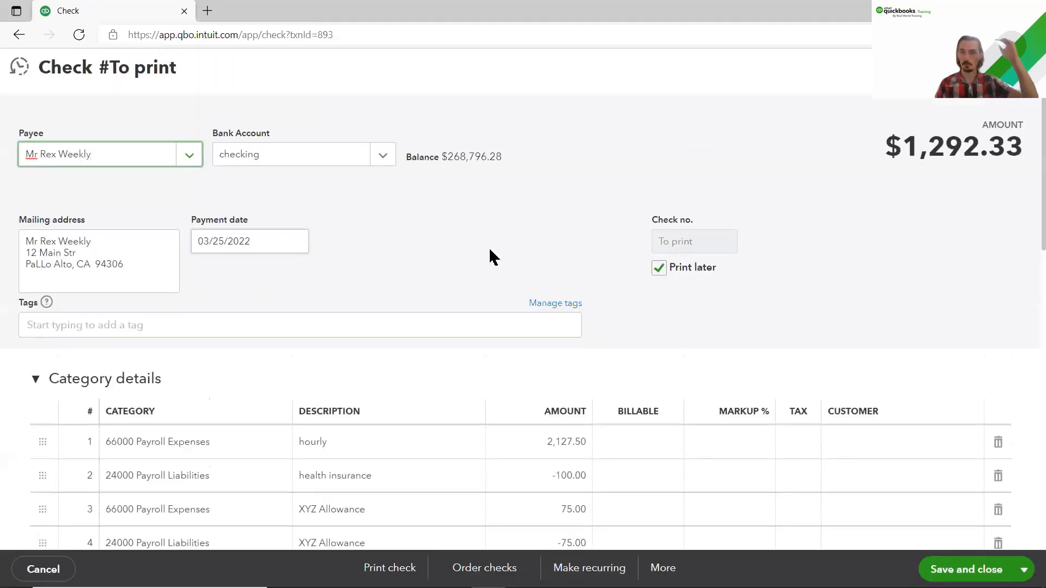
pyautogui.scroll(-3, 489, 246)
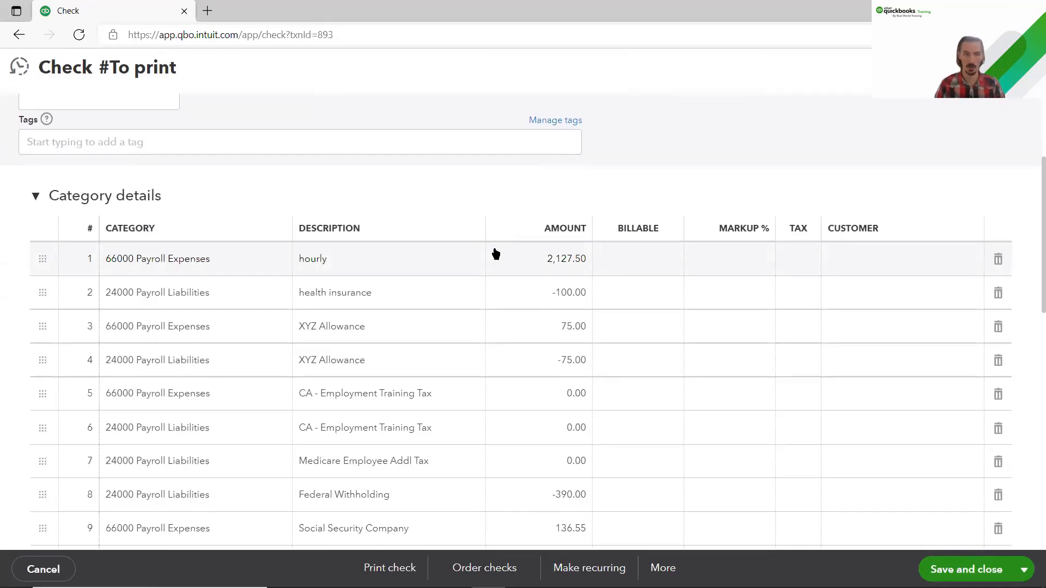
pyautogui.scroll(-2, 496, 254)
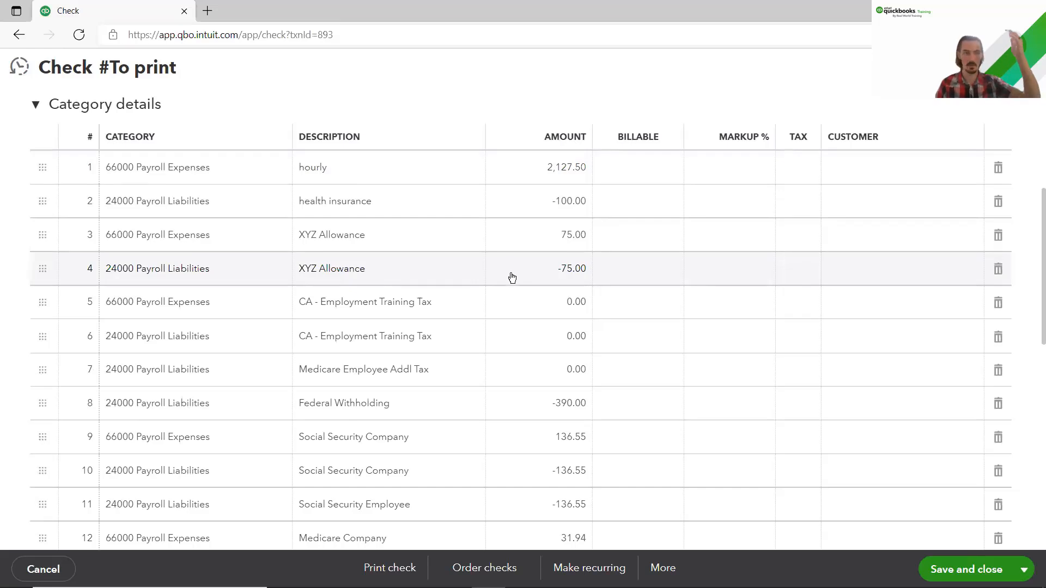
pyautogui.scroll(3, 515, 297)
pyautogui.scroll(2, 524, 303)
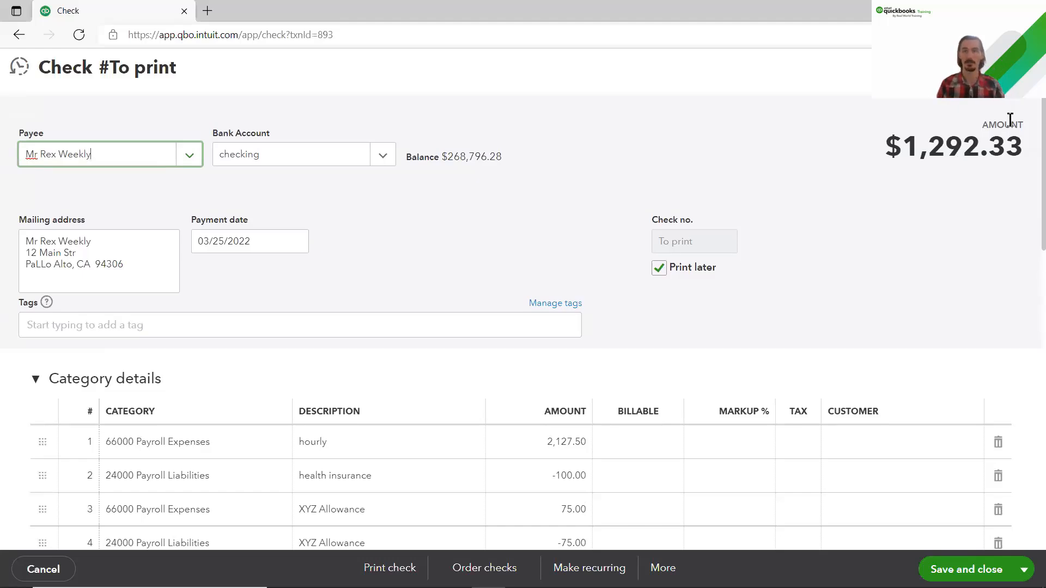
pyautogui.click(1025, 67)
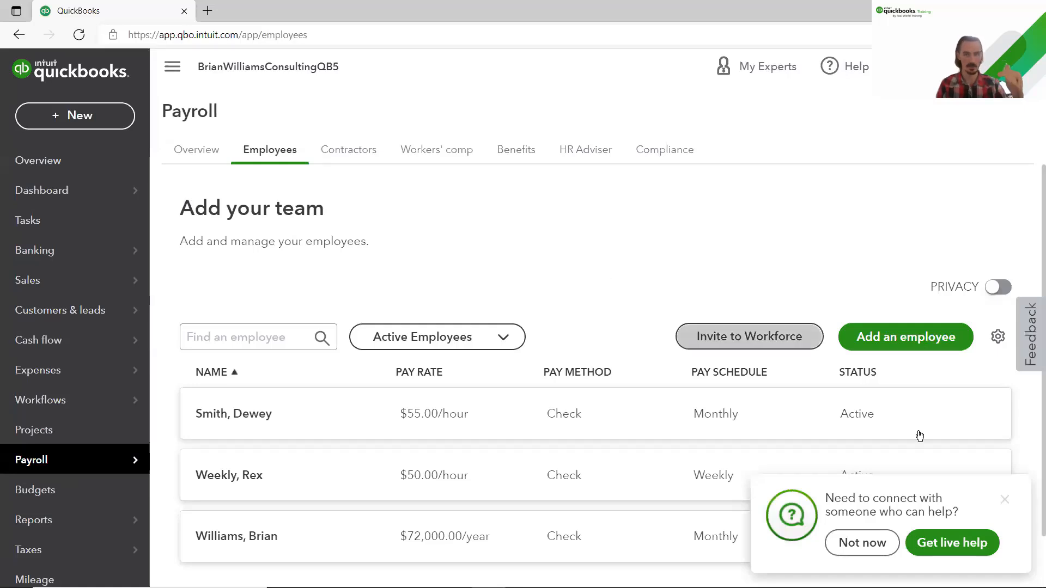
# Step: Dismiss the live-help popup and start the desktop payroll item sync task on the Overview
pyautogui.click(1006, 500)
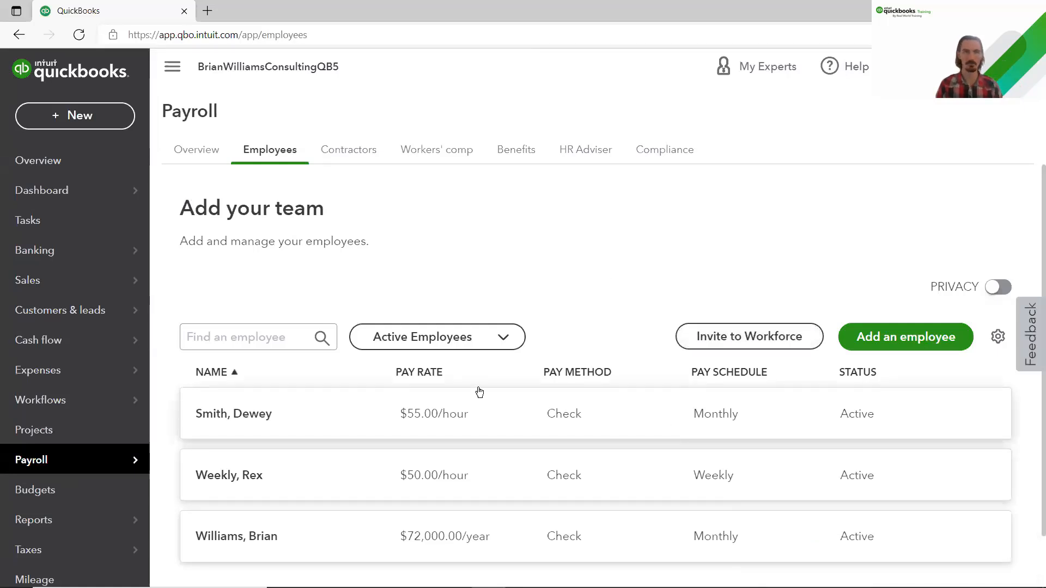
pyautogui.click(197, 162)
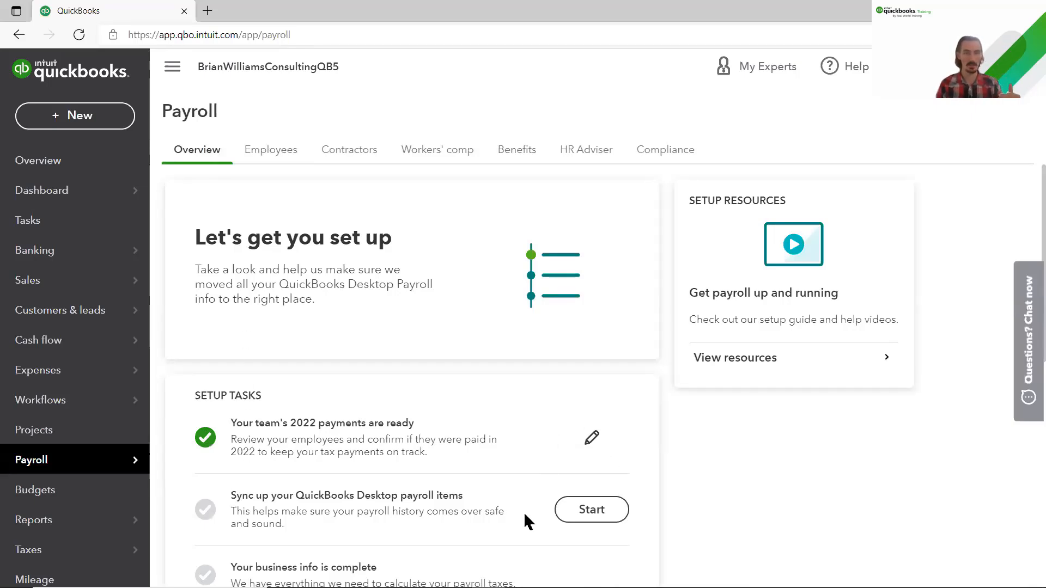
pyautogui.scroll(-3, 527, 501)
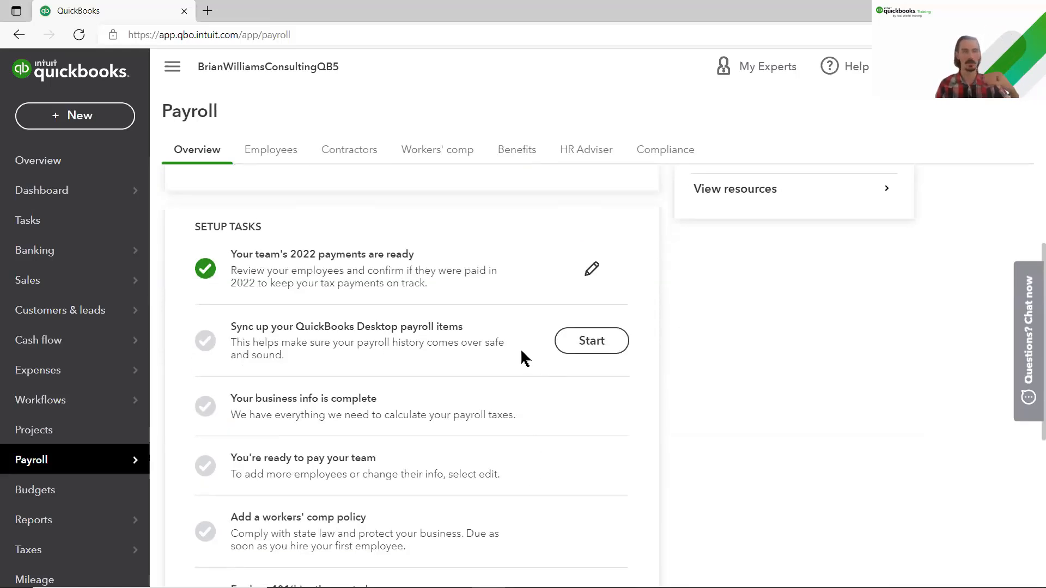
pyautogui.click(588, 347)
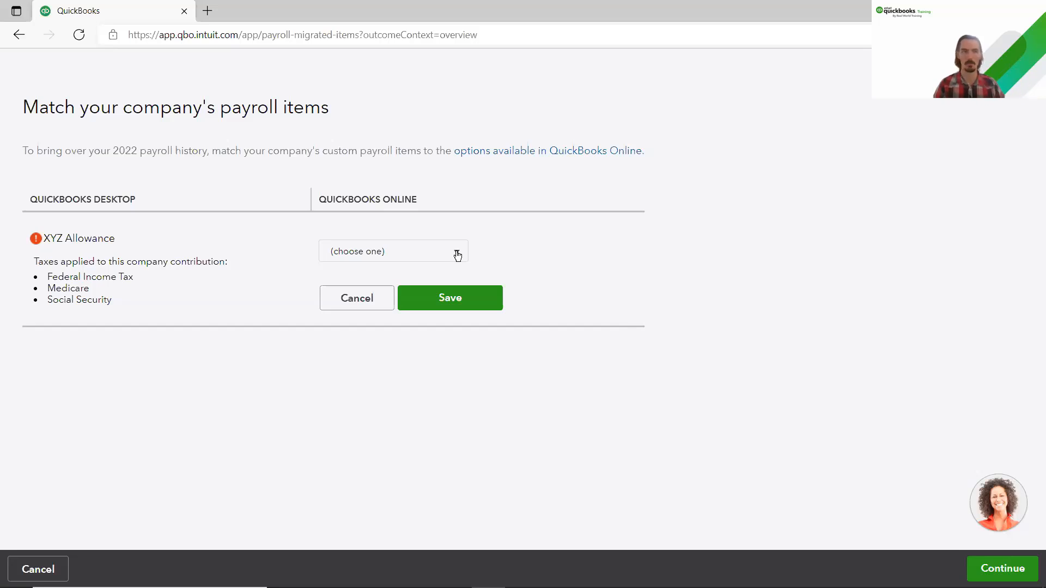
# Step: Map XYZ Allowance to the Pay types (Earnings) Allowance type and save
pyautogui.click(458, 255)
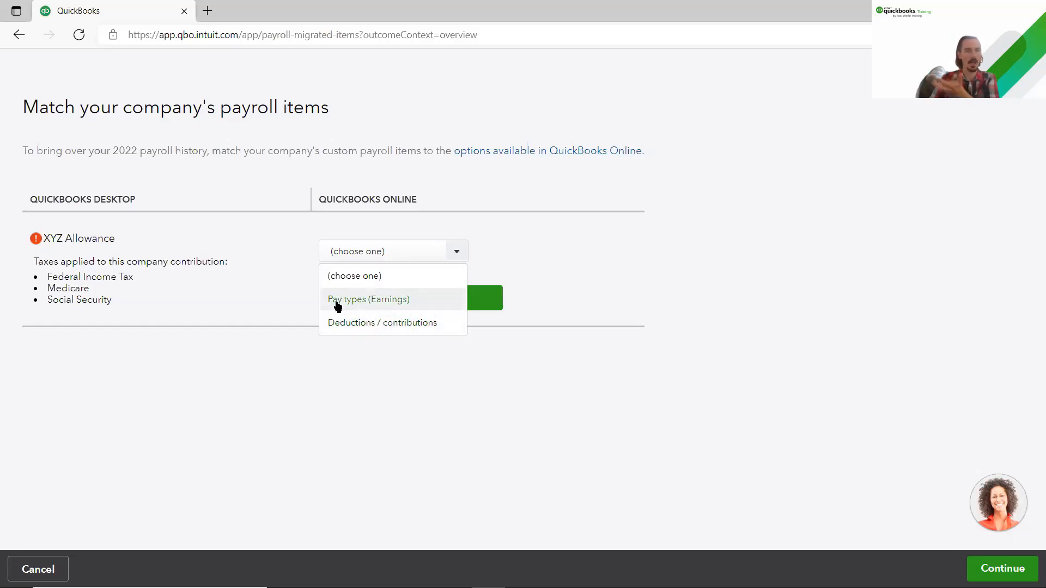
pyautogui.click(381, 304)
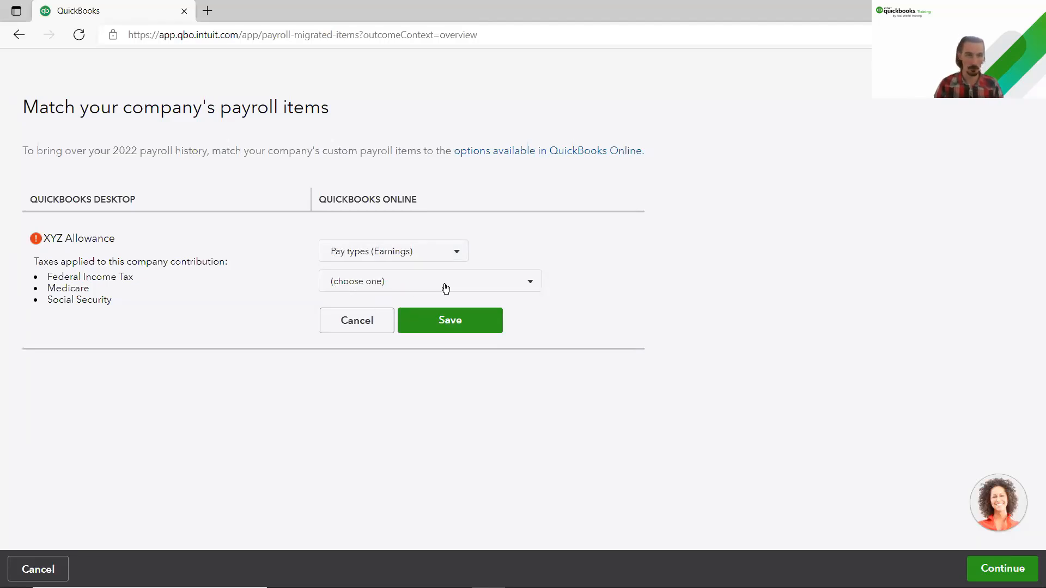
pyautogui.click(530, 289)
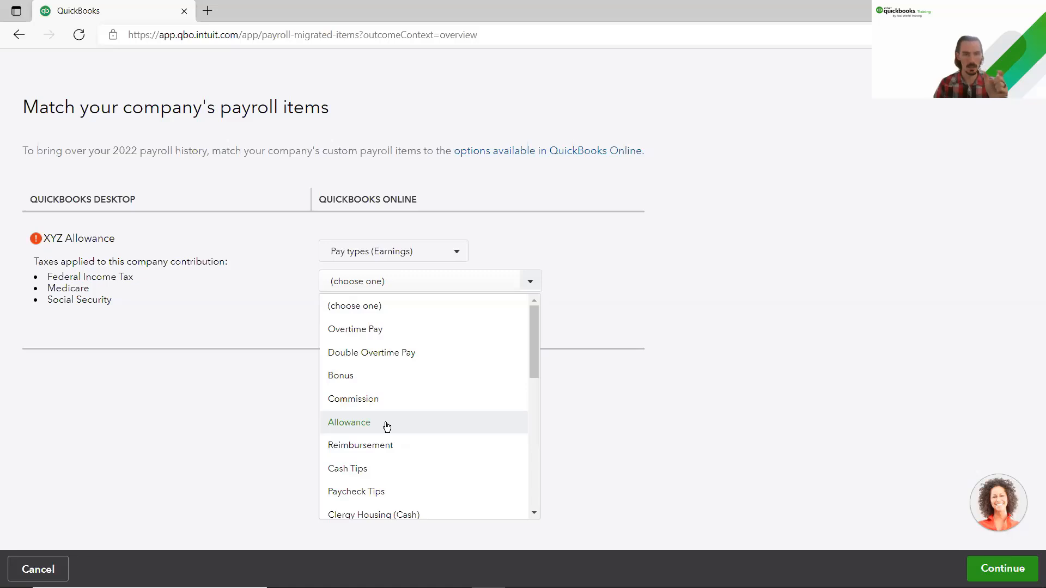
pyautogui.click(386, 426)
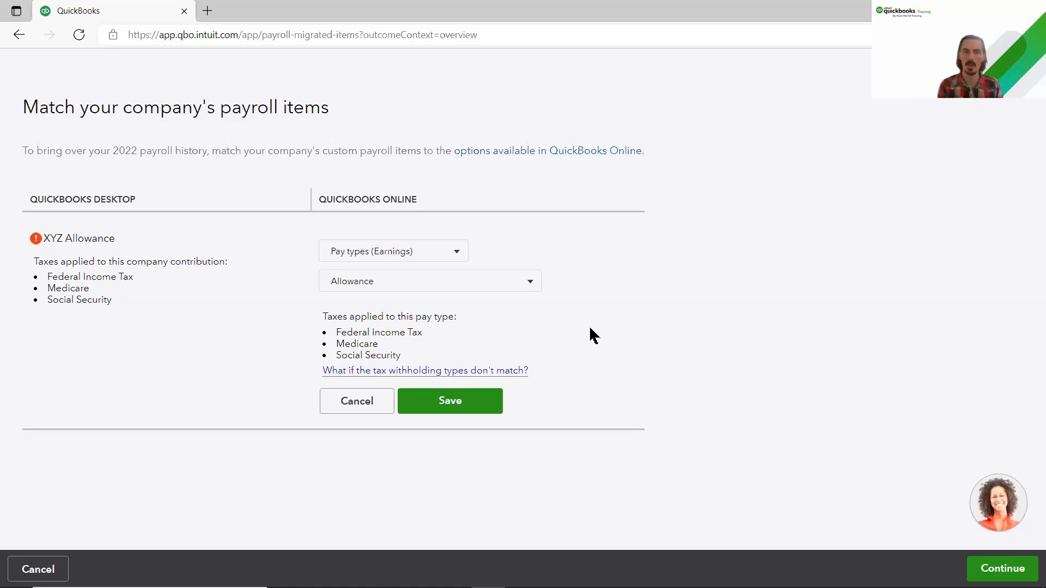
pyautogui.click(475, 405)
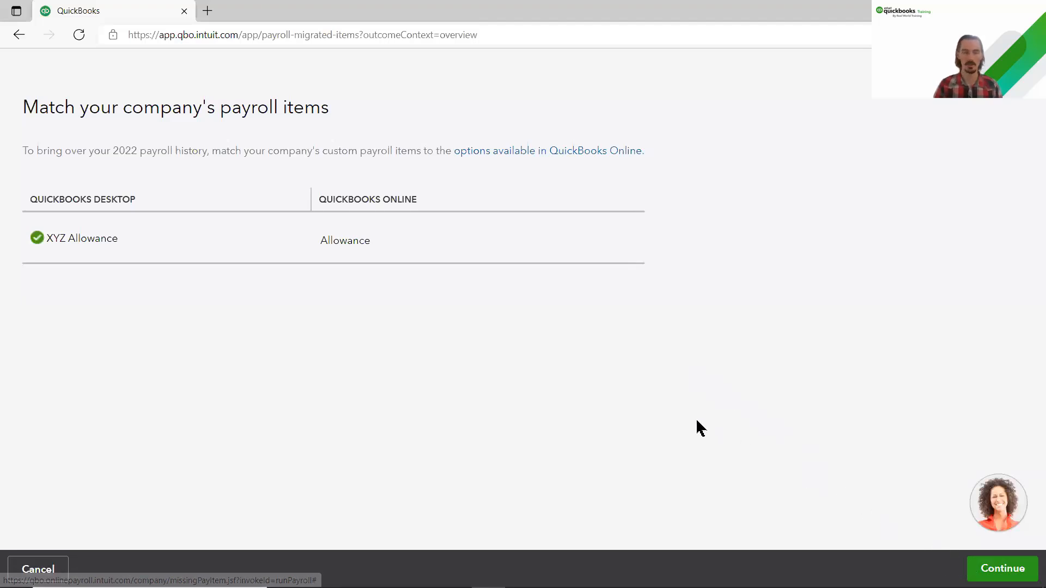
# Step: Finish item matching, open the business info edit, and review the completed Setup Tasks
pyautogui.click(993, 572)
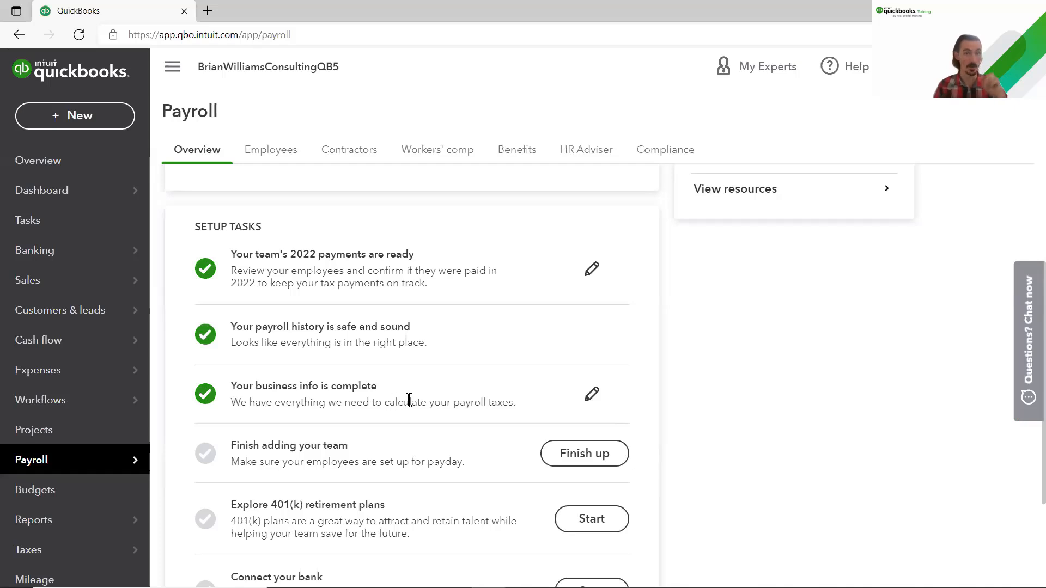
pyautogui.click(592, 402)
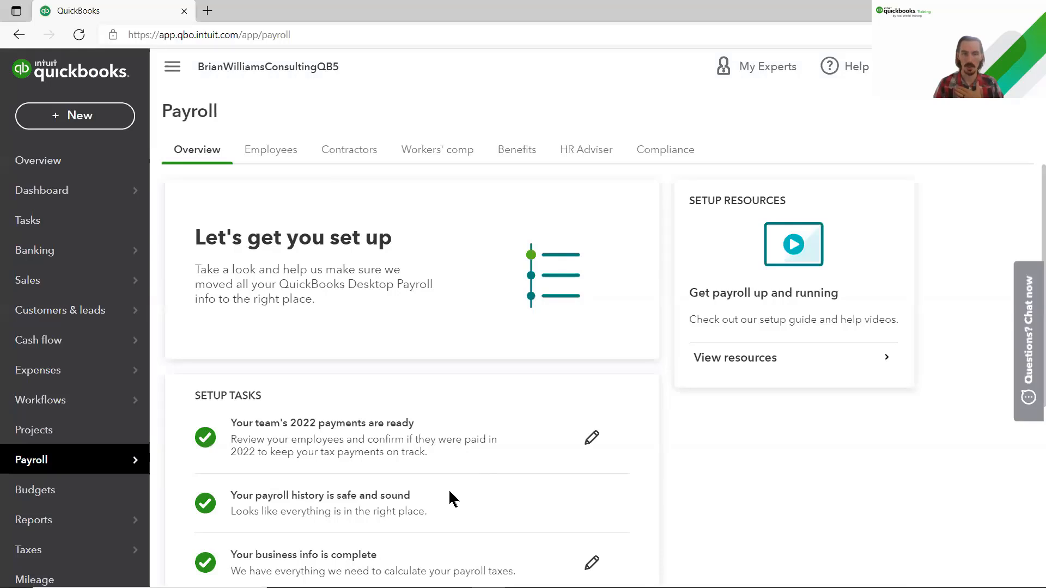
pyautogui.scroll(-2, 450, 493)
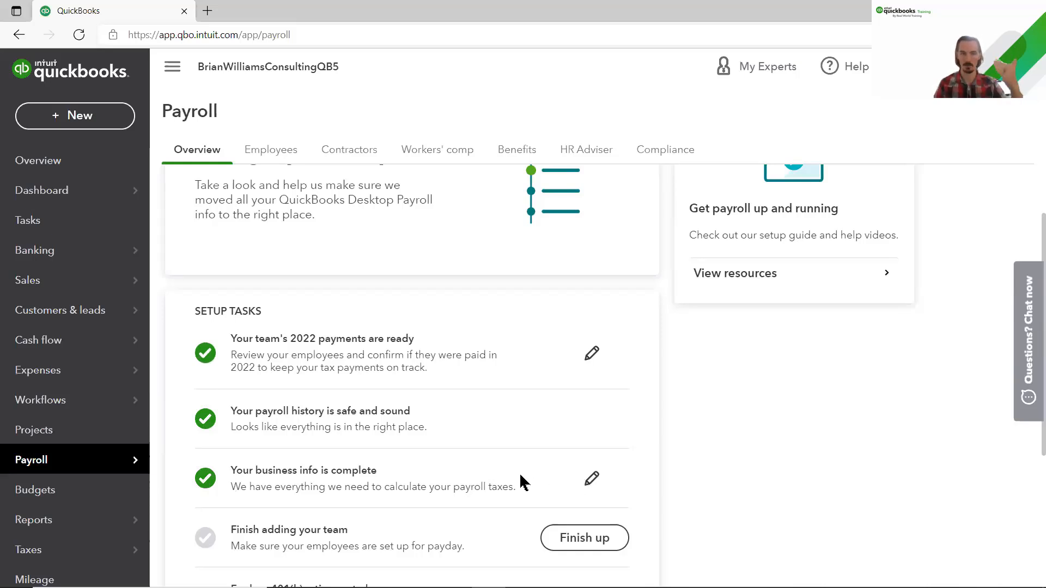
pyautogui.scroll(-3, 519, 472)
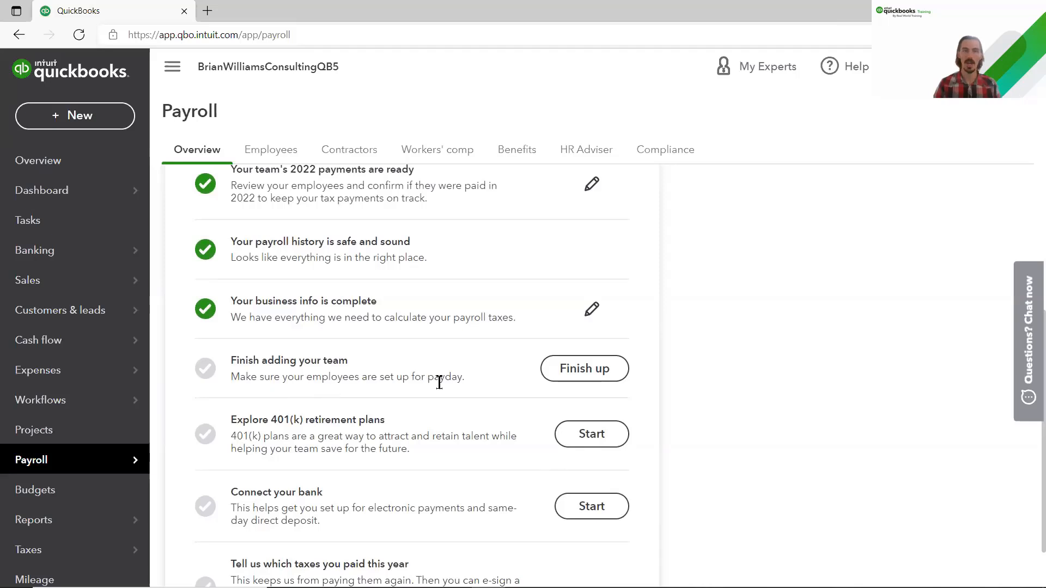
# Step: Resume 'Finish adding your team' and open a blank Add an employee form
pyautogui.click(575, 383)
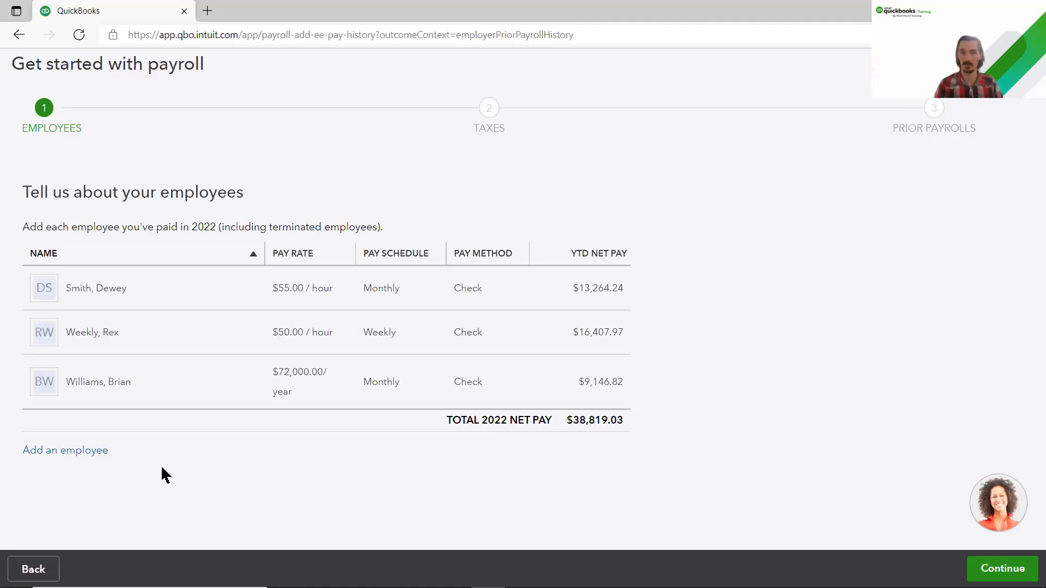
pyautogui.click(66, 457)
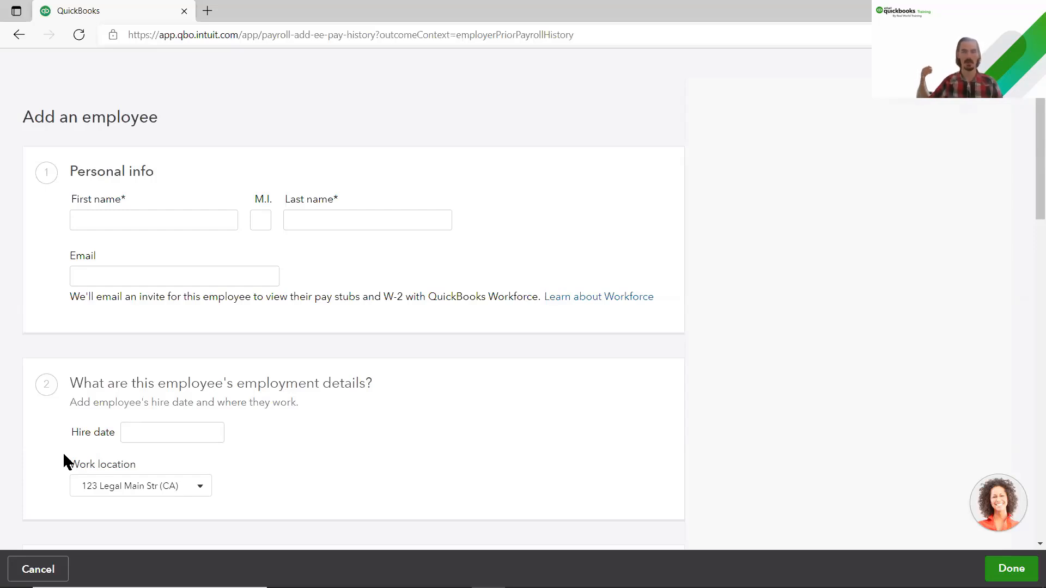
# Step: Enter the new employee's first name, middle initial and last name in Add an employee
pyautogui.click(130, 226)
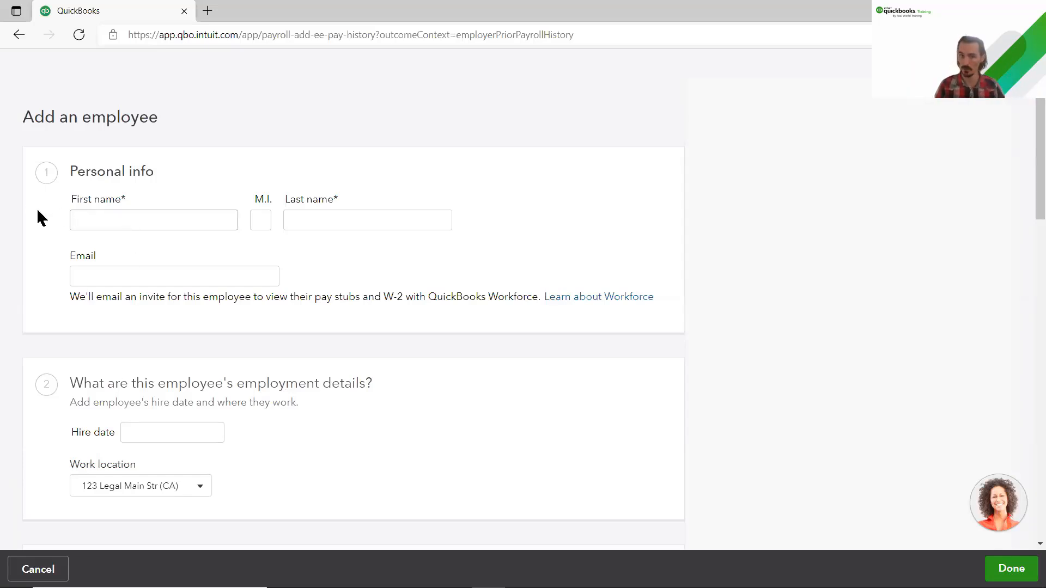
pyautogui.write('John')
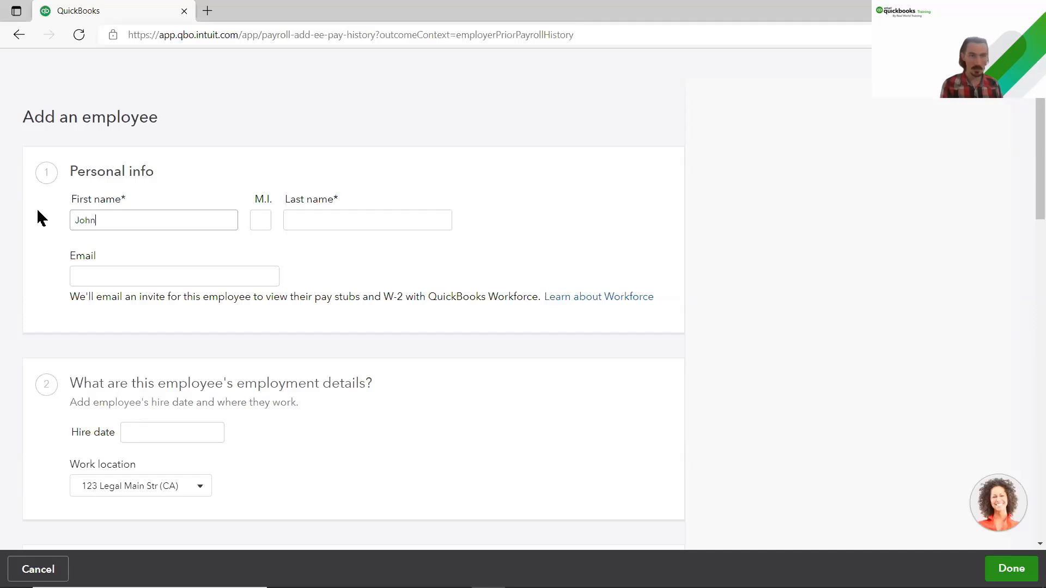
pyautogui.press('Tab')
pyautogui.write('T')
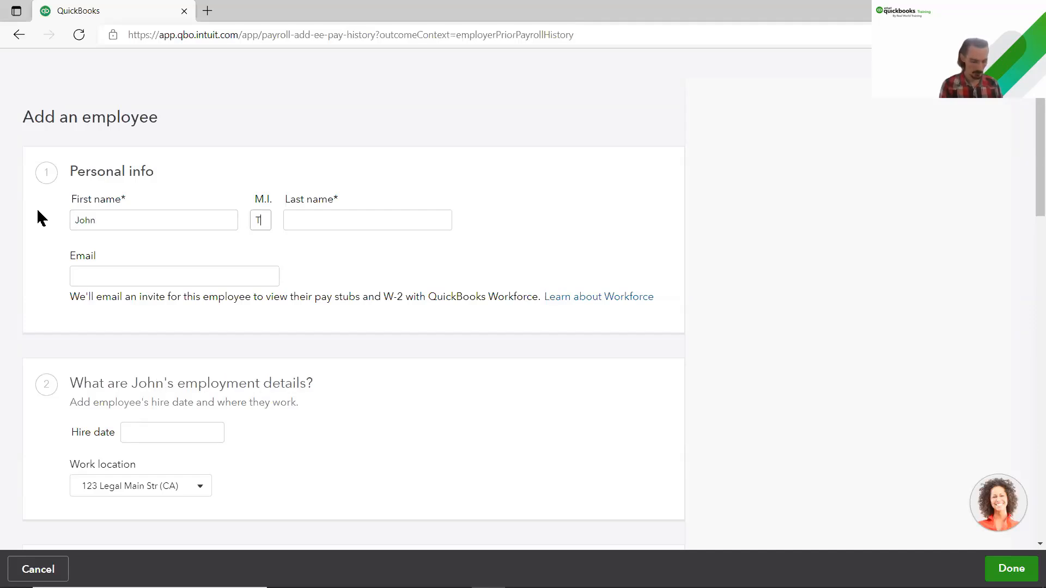
pyautogui.press('Tab')
pyautogui.write('Wic')
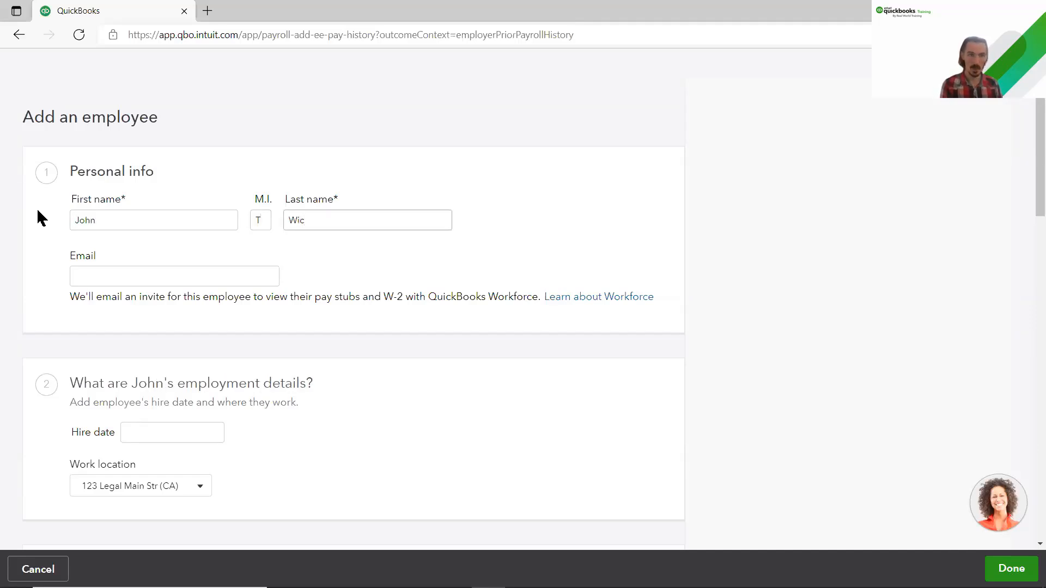
pyautogui.click(115, 239)
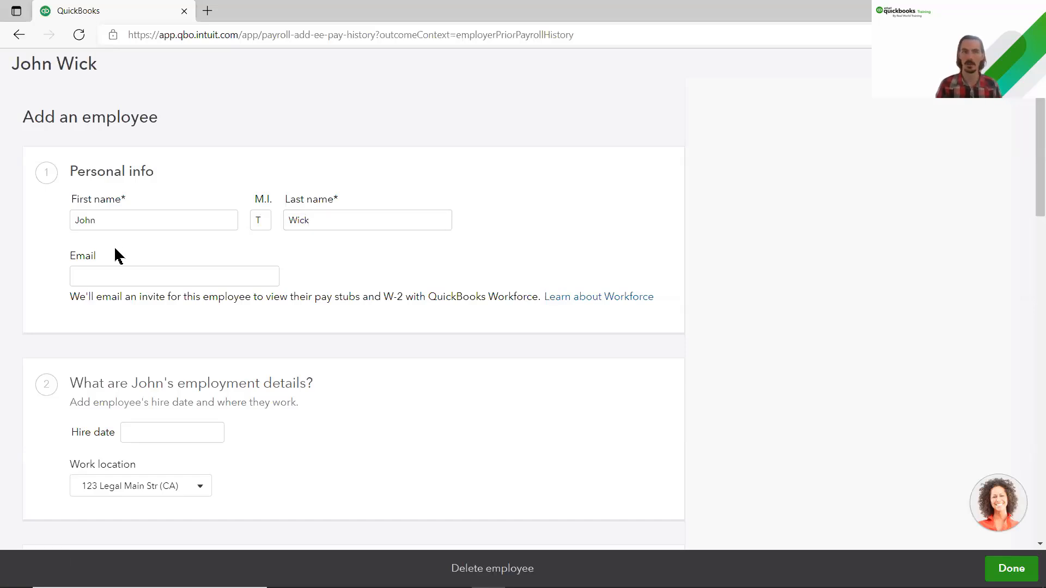
pyautogui.click(95, 274)
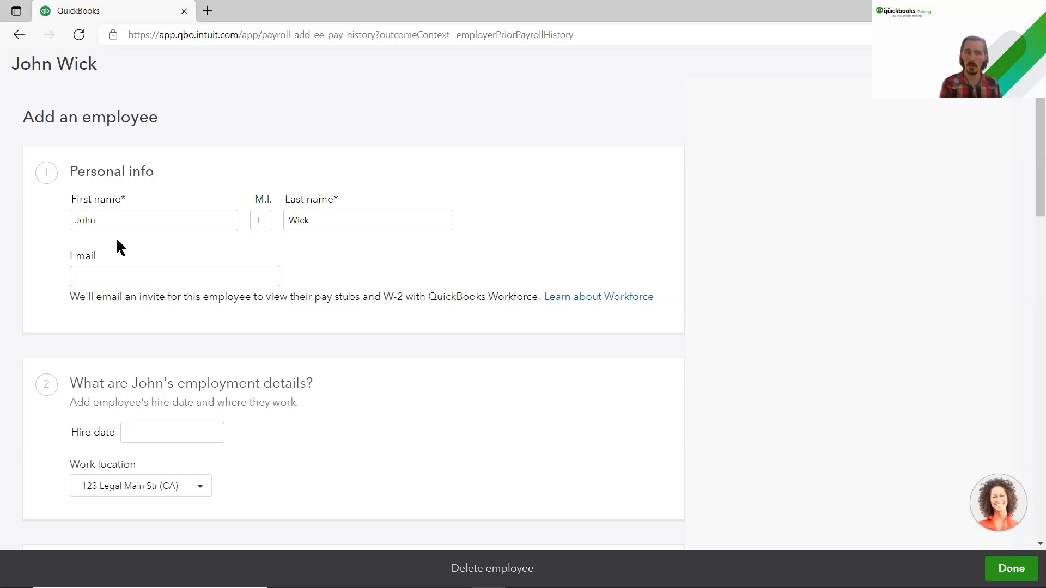
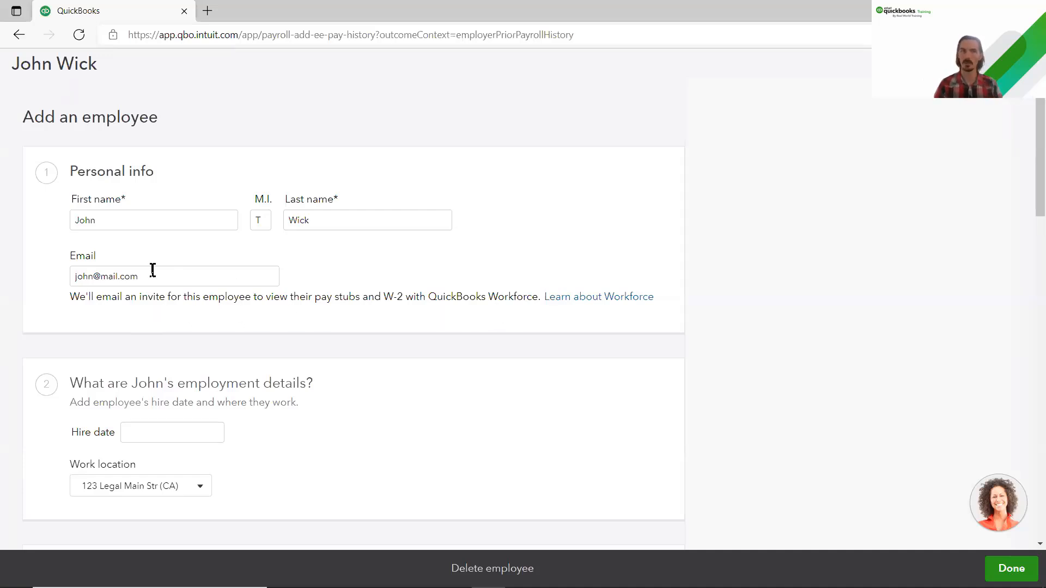
# Step: Fill the Email field with the employee's e-mail address
pyautogui.moveTo(138, 273); pyautogui.dragTo(47, 278)
pyautogui.click(113, 304)
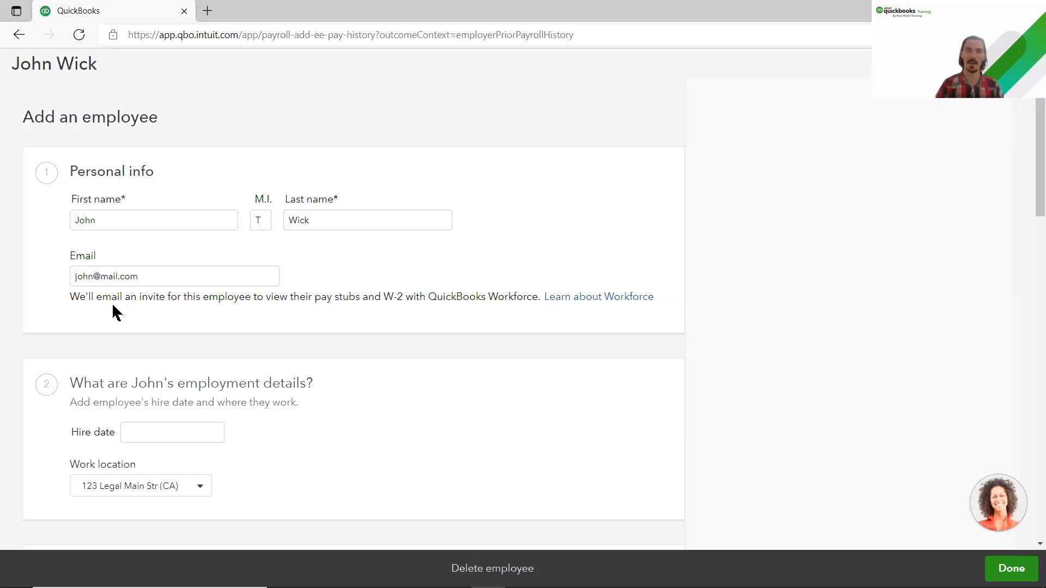
pyautogui.scroll(-4, 113, 306)
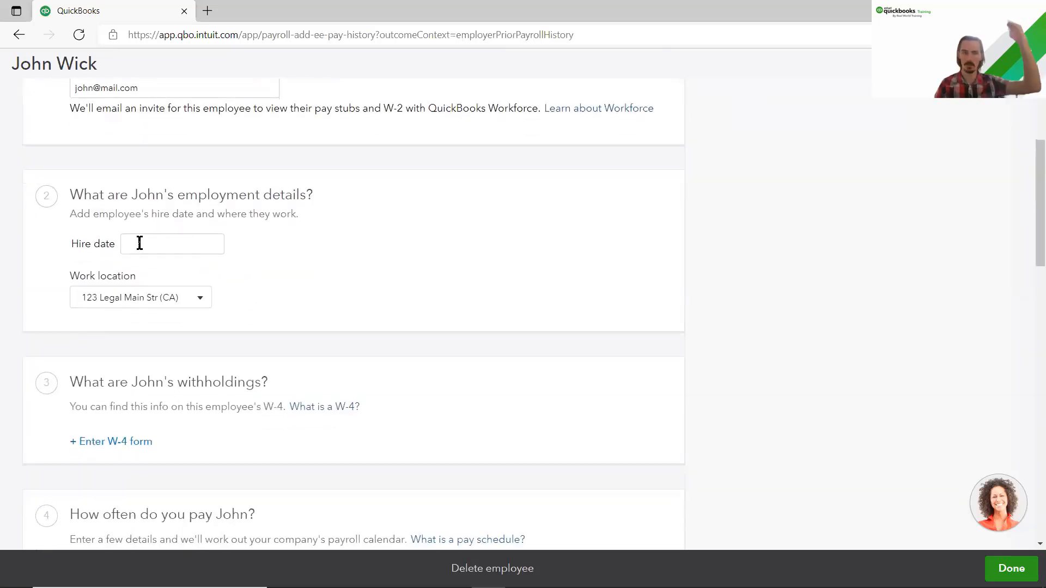
# Step: Enter 03/15/2015 as the employee's hire date
pyautogui.click(191, 243)
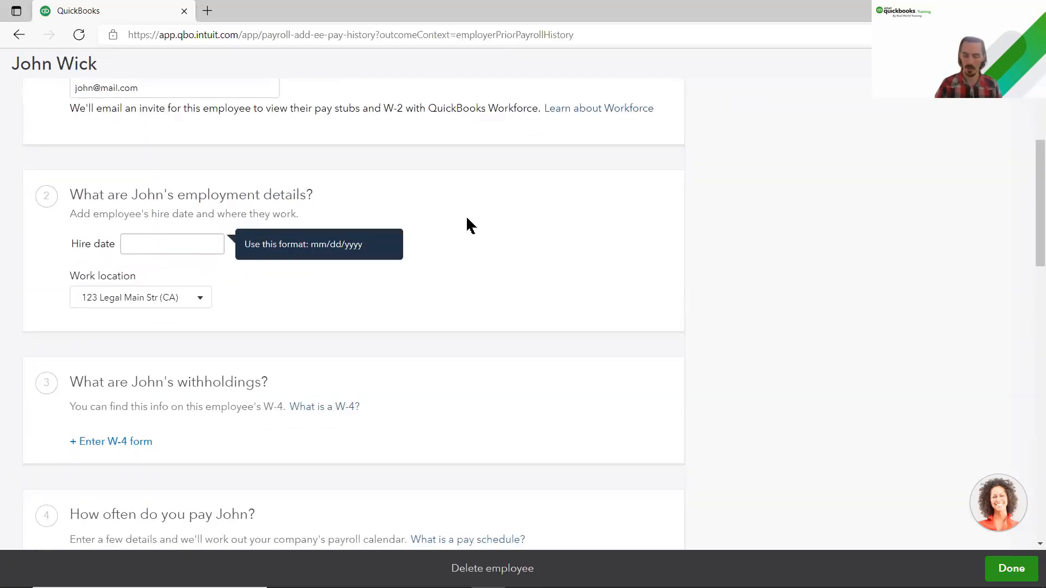
pyautogui.write('03/')
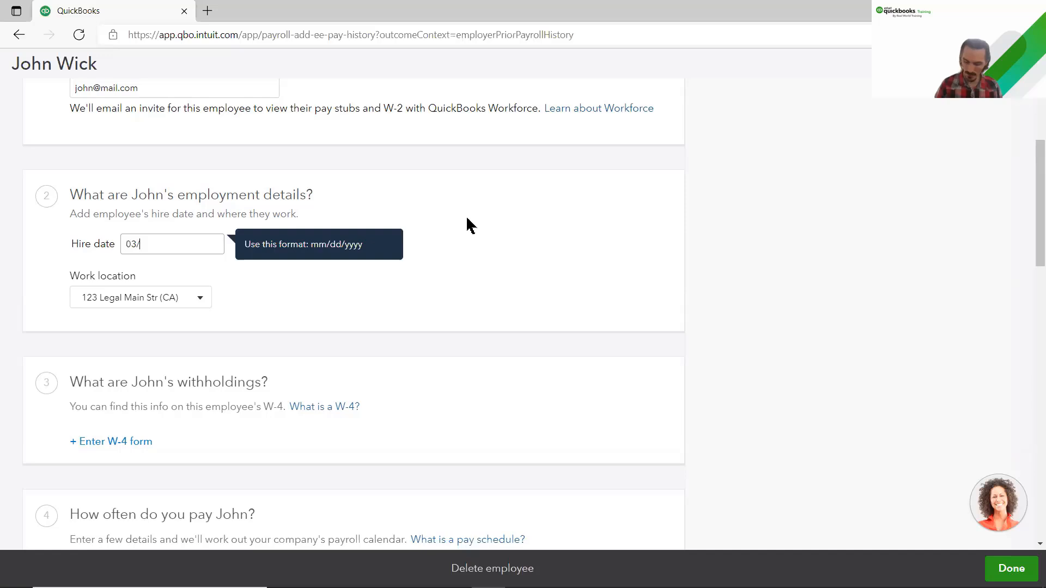
pyautogui.write('15/20')
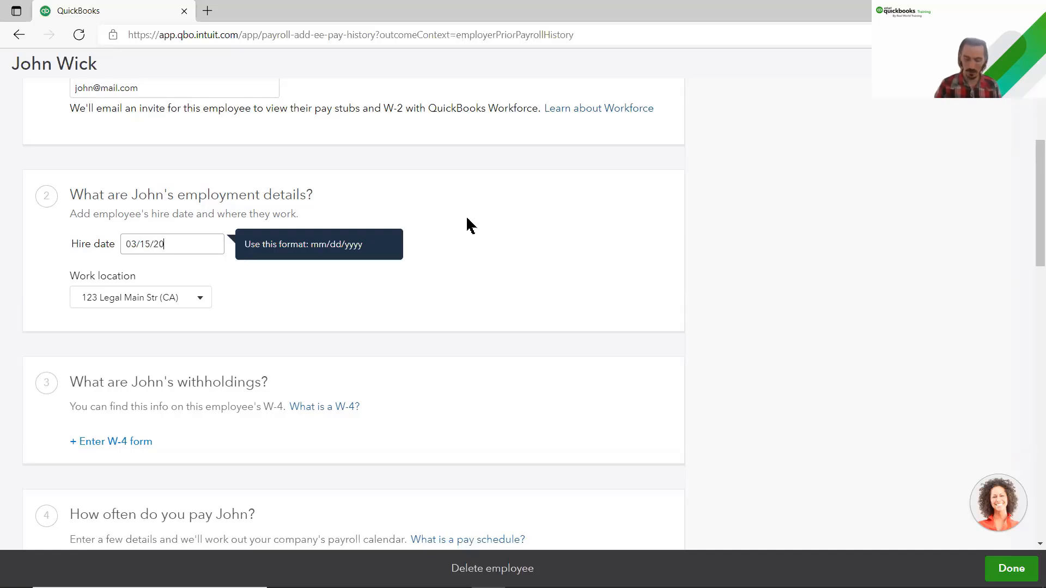
pyautogui.write('15')
pyautogui.click(472, 218)
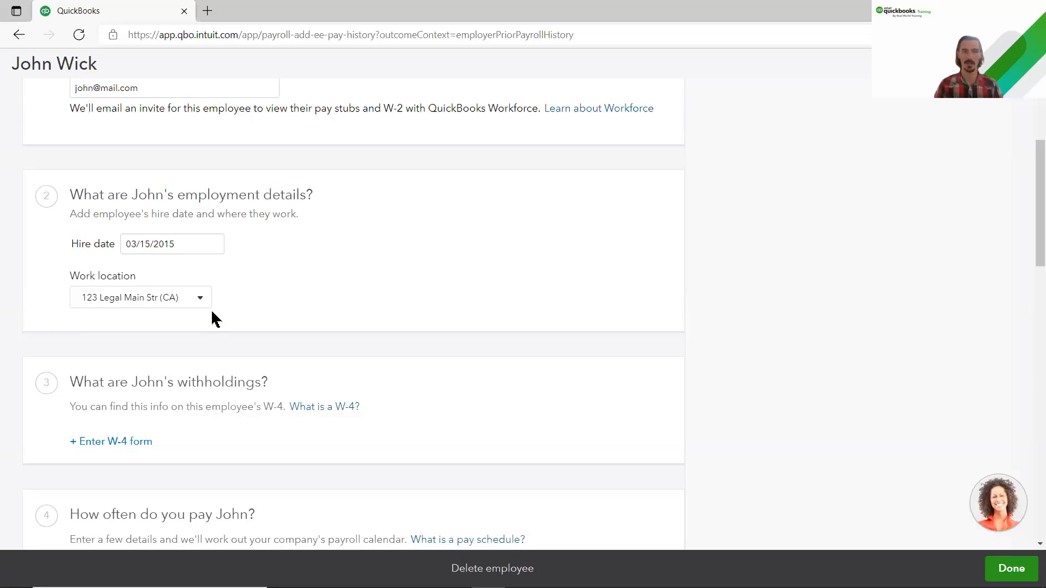
pyautogui.scroll(-5, 211, 309)
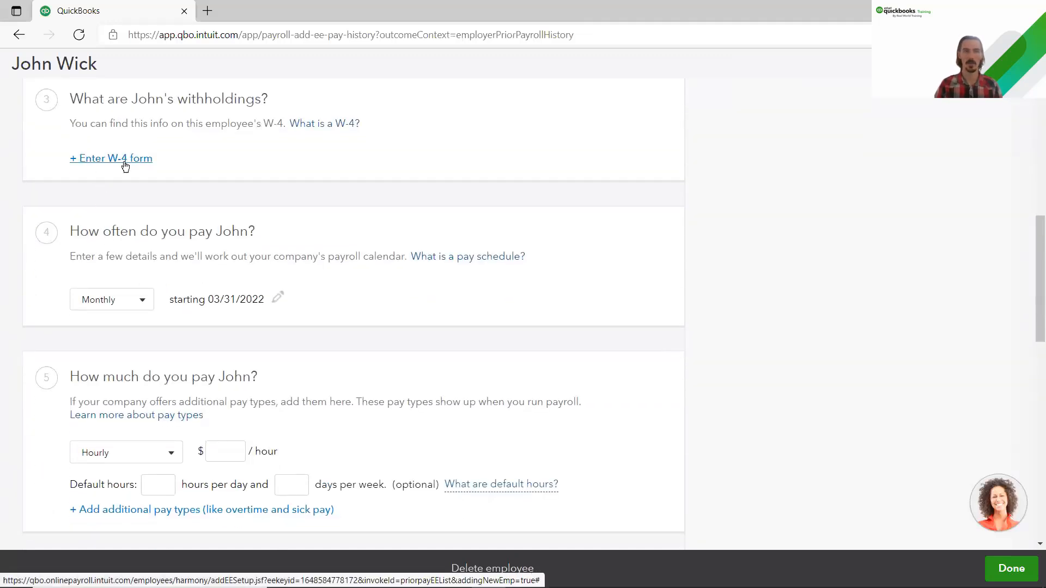
# Step: After a brief look at the W-4 form, change the hire date to 03/15/2022
pyautogui.click(125, 166)
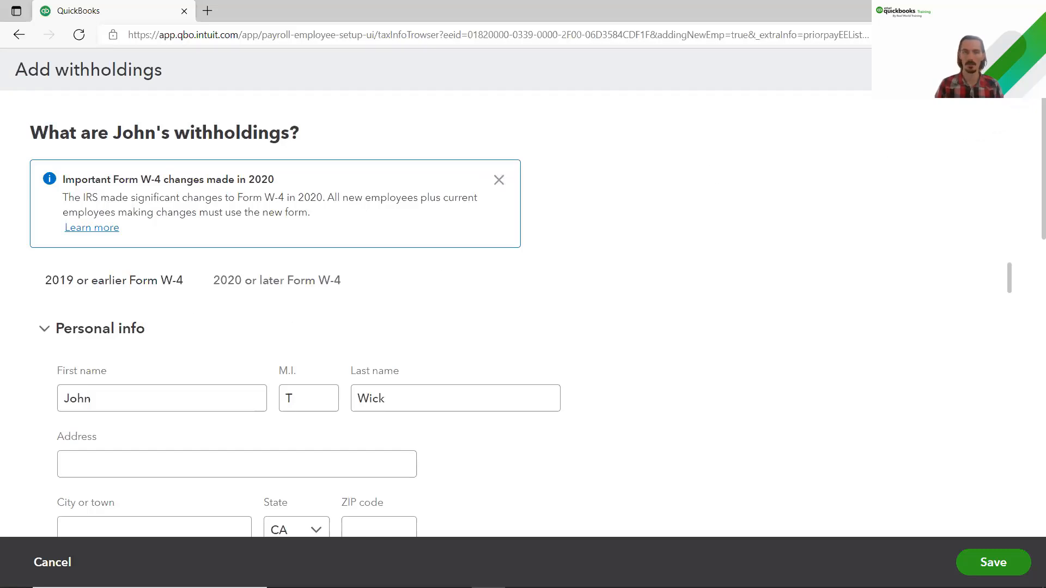
pyautogui.click(1024, 69)
pyautogui.scroll(3, 349, 318)
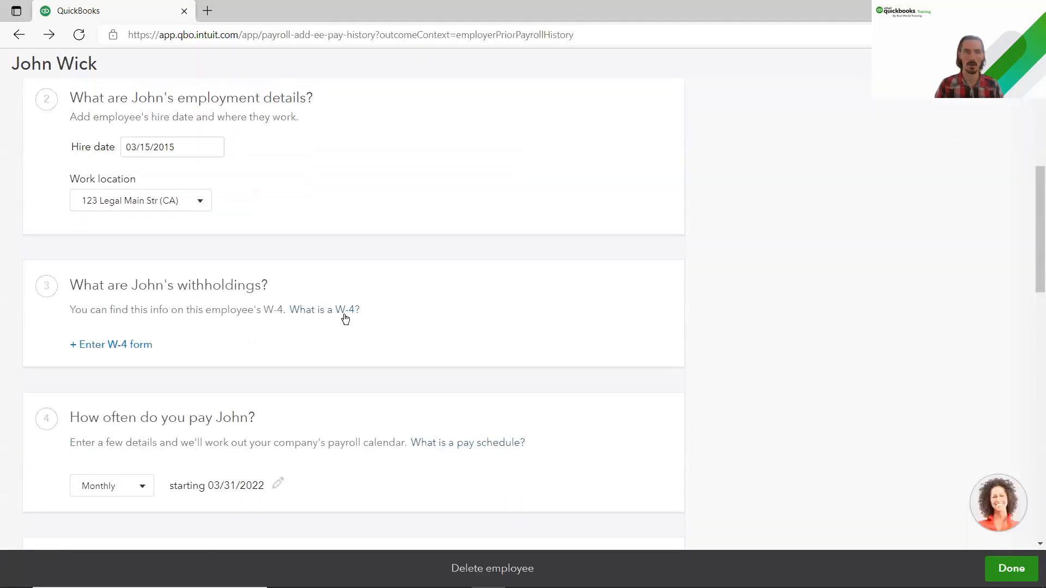
pyautogui.scroll(2, 191, 264)
pyautogui.click(181, 250)
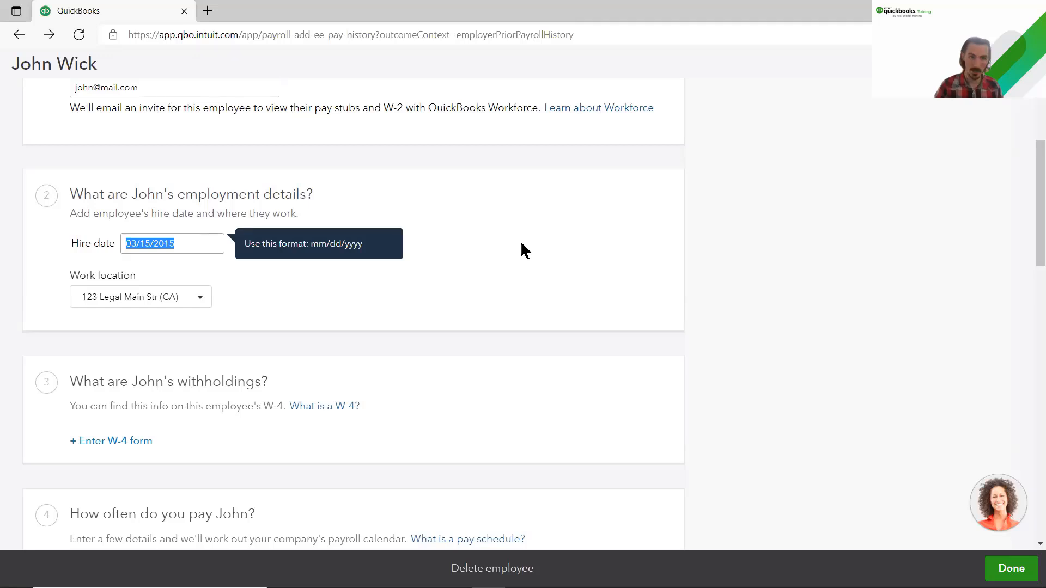
pyautogui.write('03/15/')
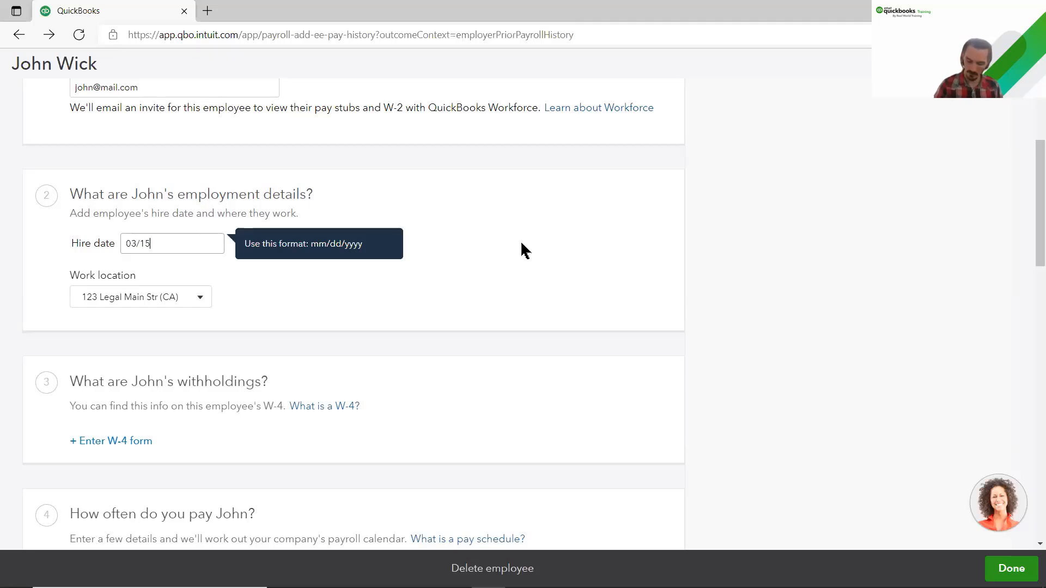
pyautogui.write('2022')
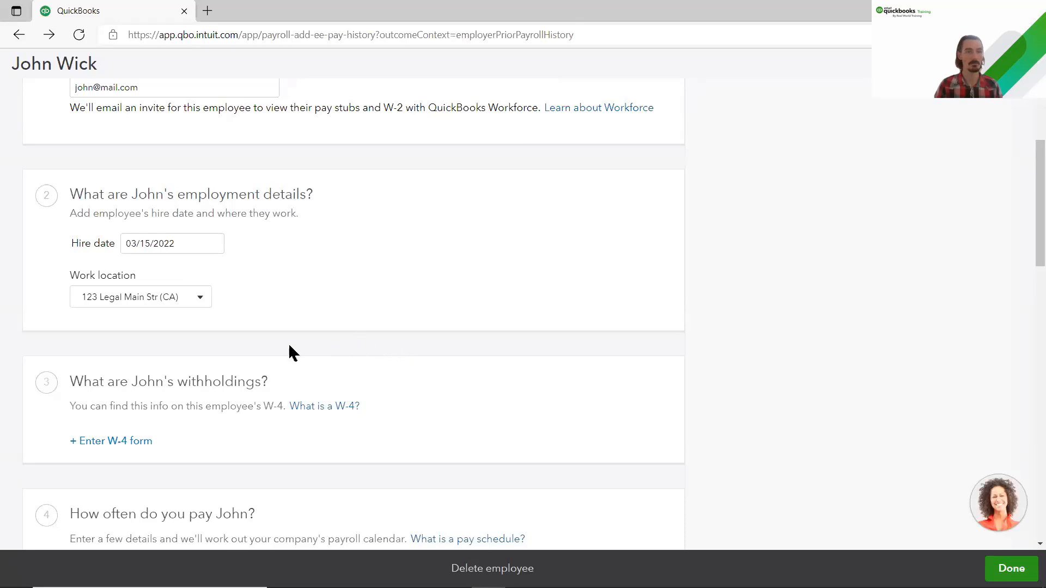
# Step: Open the W-4 withholdings form and enter the employee's street address and city
pyautogui.click(118, 443)
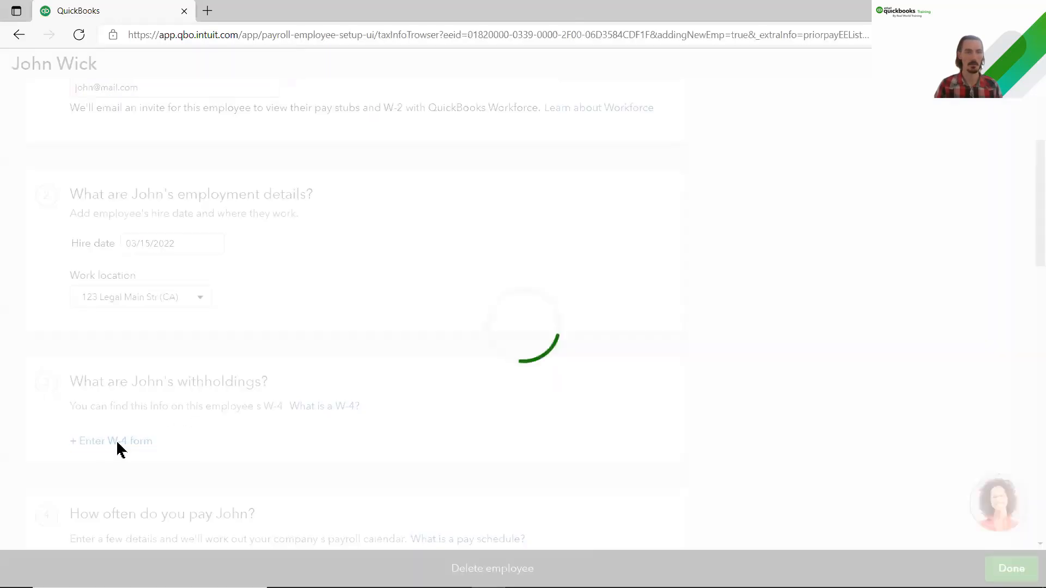
pyautogui.click(132, 313)
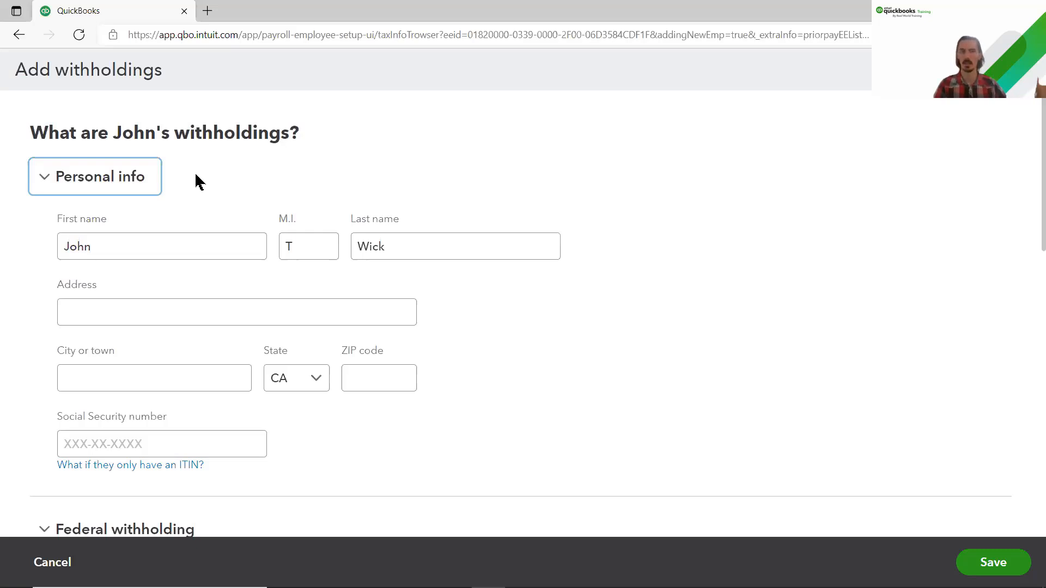
pyautogui.click(105, 314)
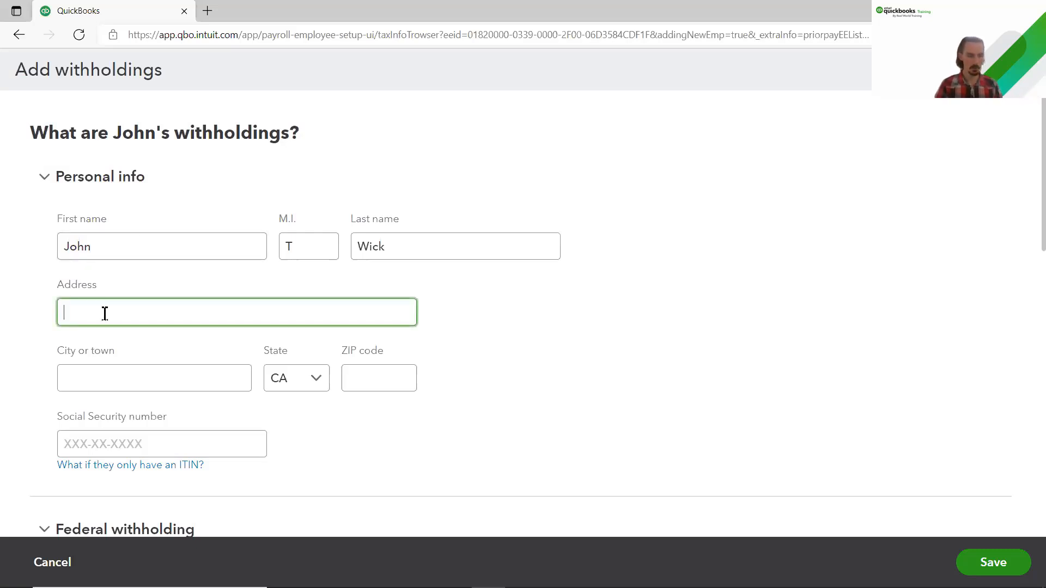
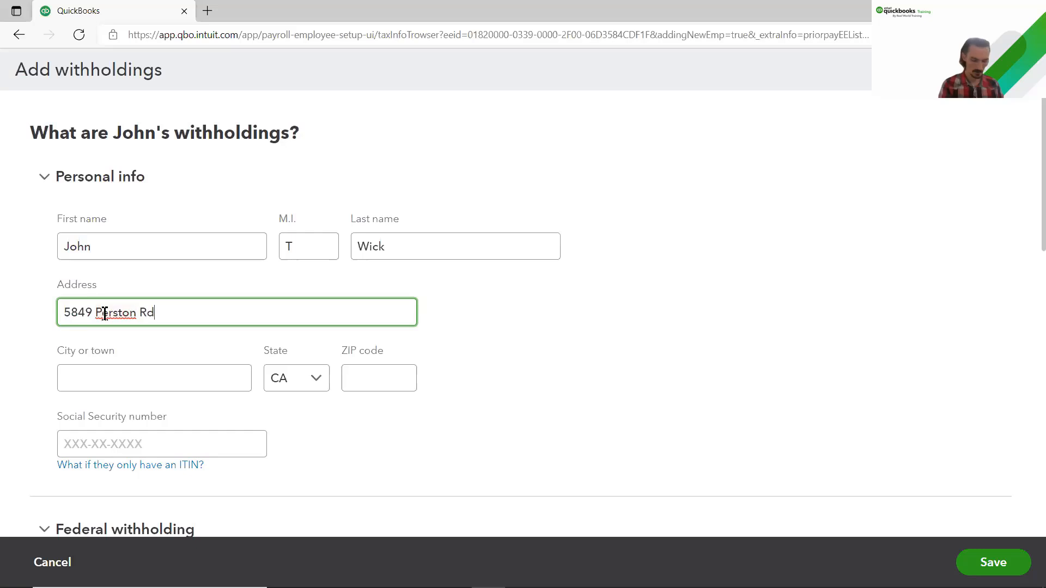
pyautogui.click(112, 378)
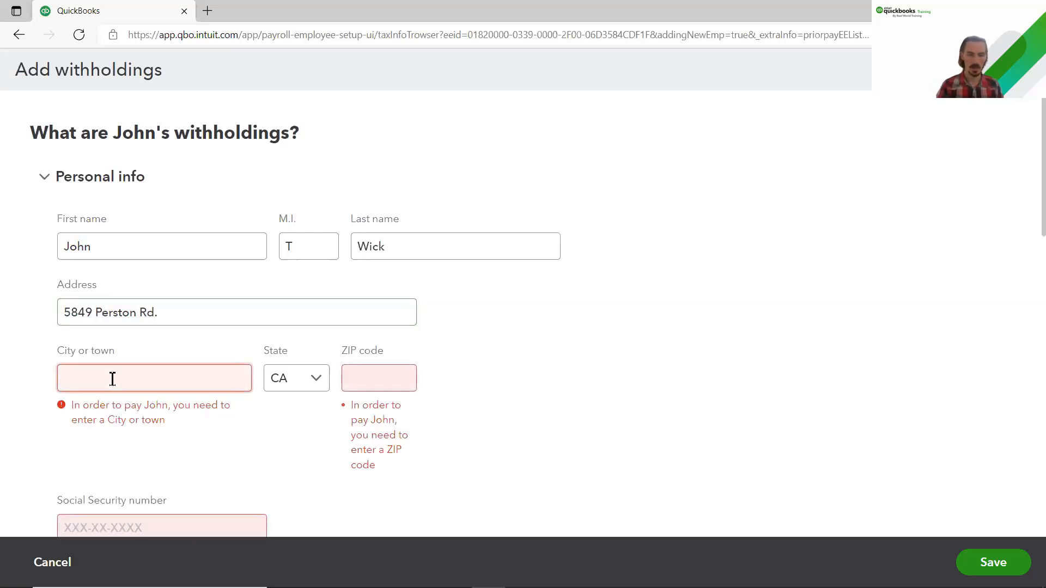
pyautogui.write('Place')
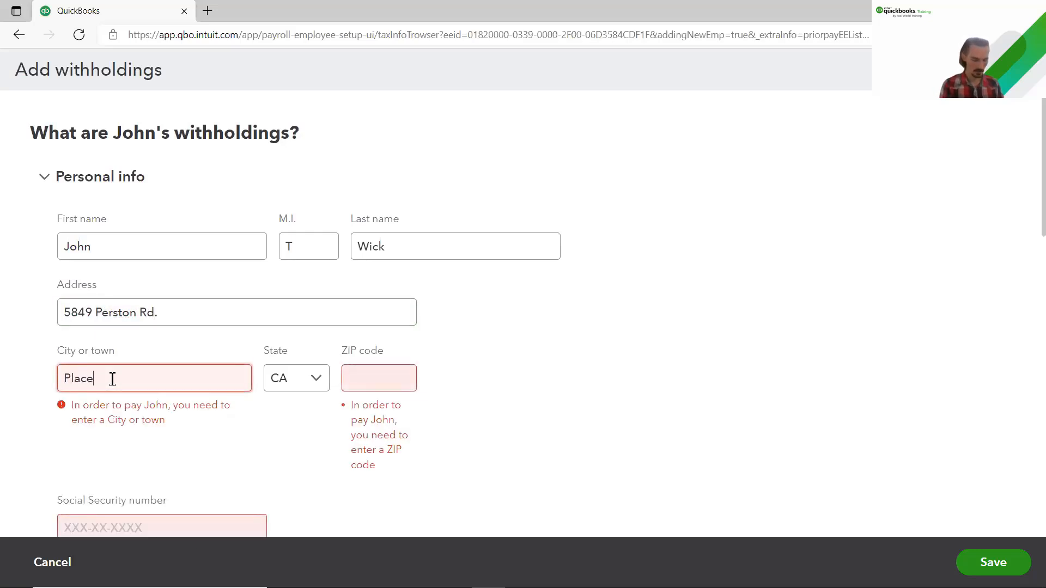
pyautogui.write('rville')
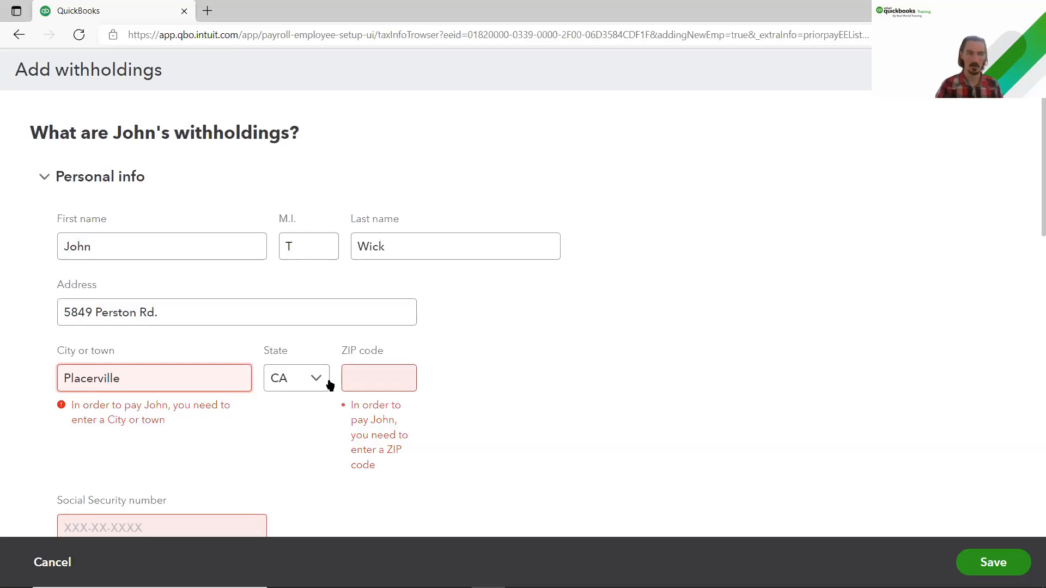
# Step: Enter the employee's ZIP code and Social Security number
pyautogui.click(359, 374)
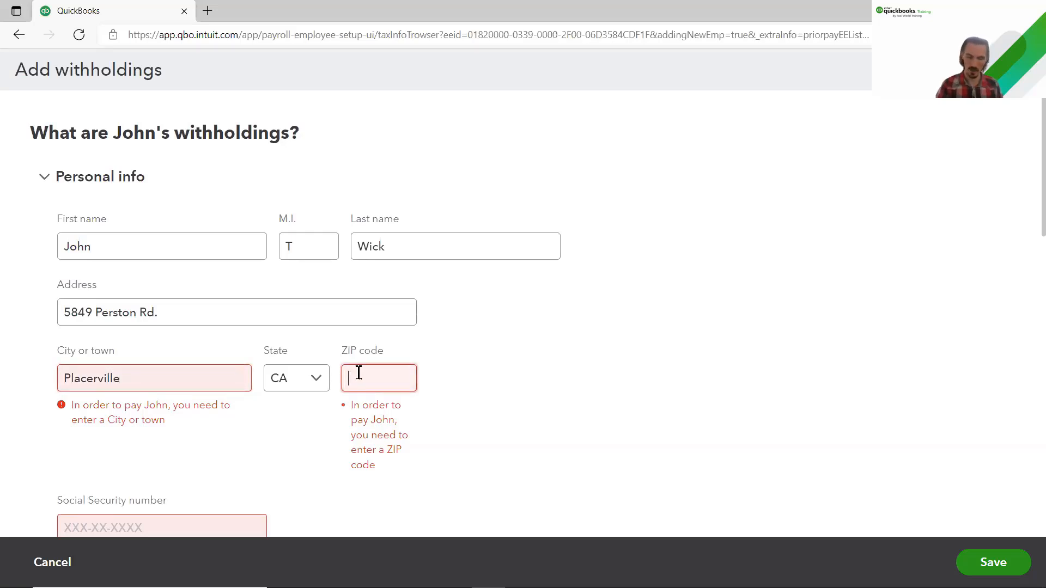
pyautogui.write('95667')
pyautogui.click(592, 358)
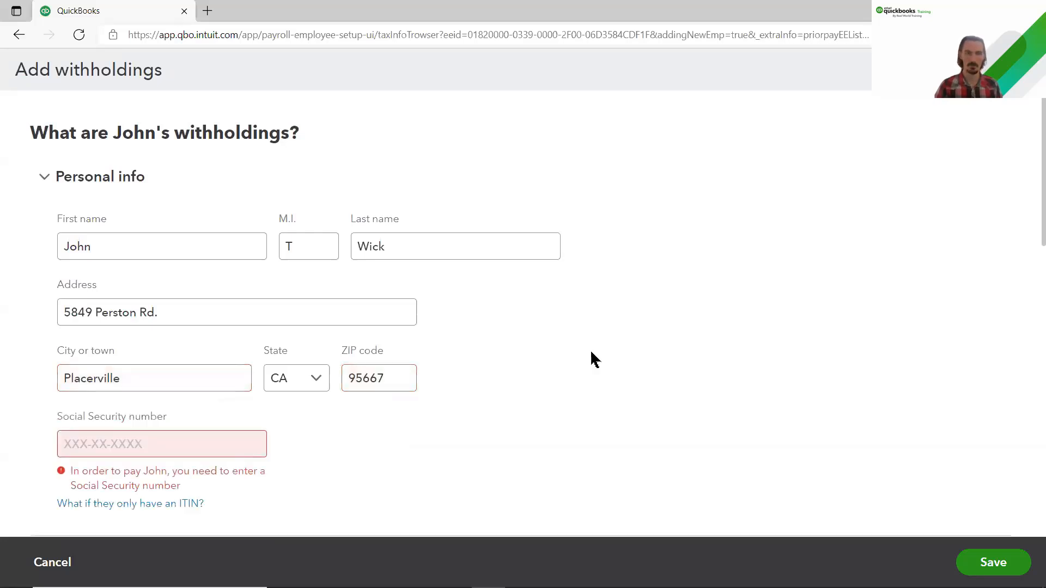
pyautogui.click(183, 437)
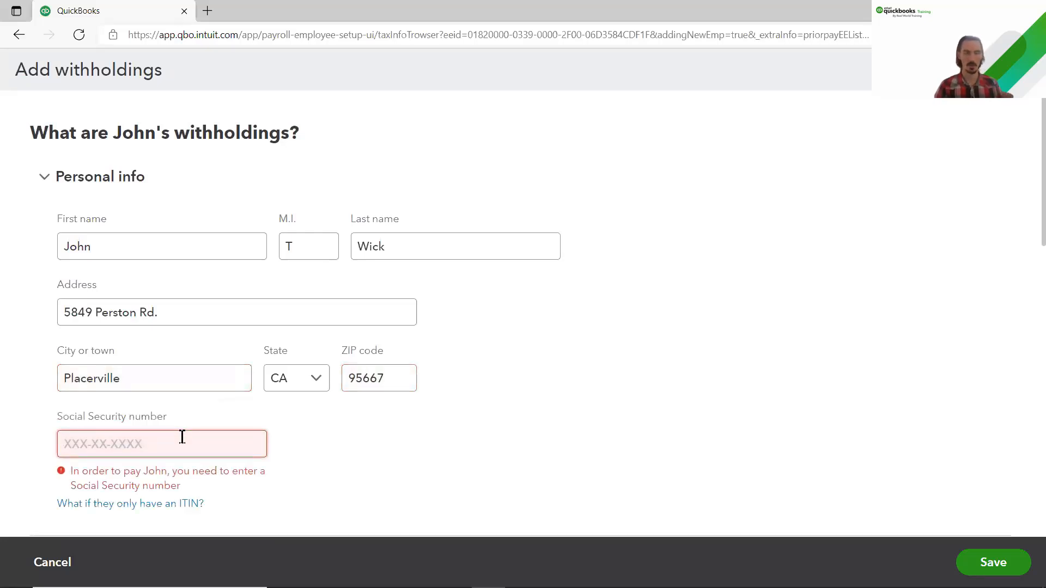
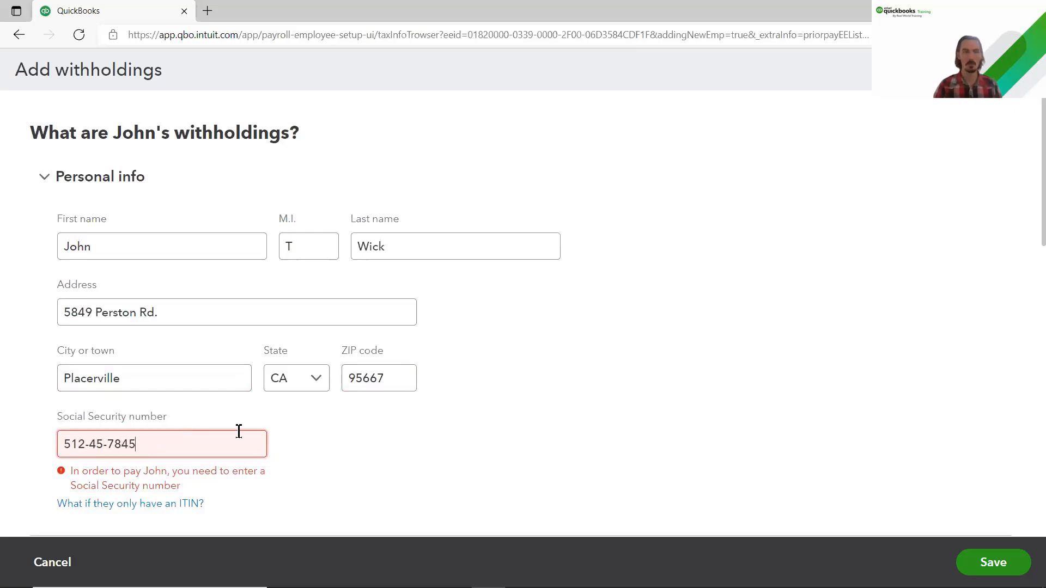
pyautogui.click(354, 439)
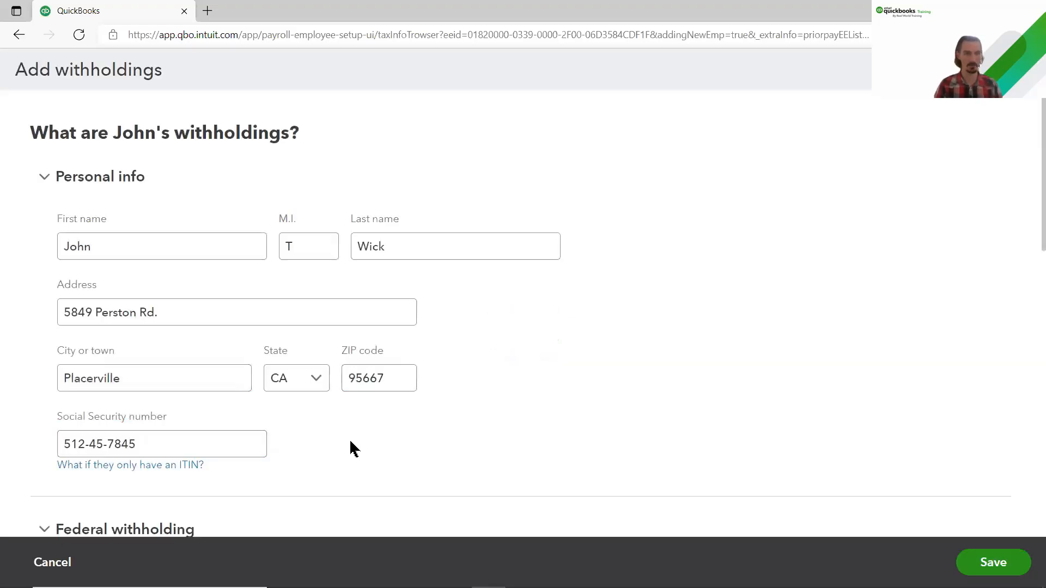
# Step: Set federal filing status to Single or Married Filing Separately and collapse the Federal, State and Tax exemptions sections
pyautogui.click(121, 183)
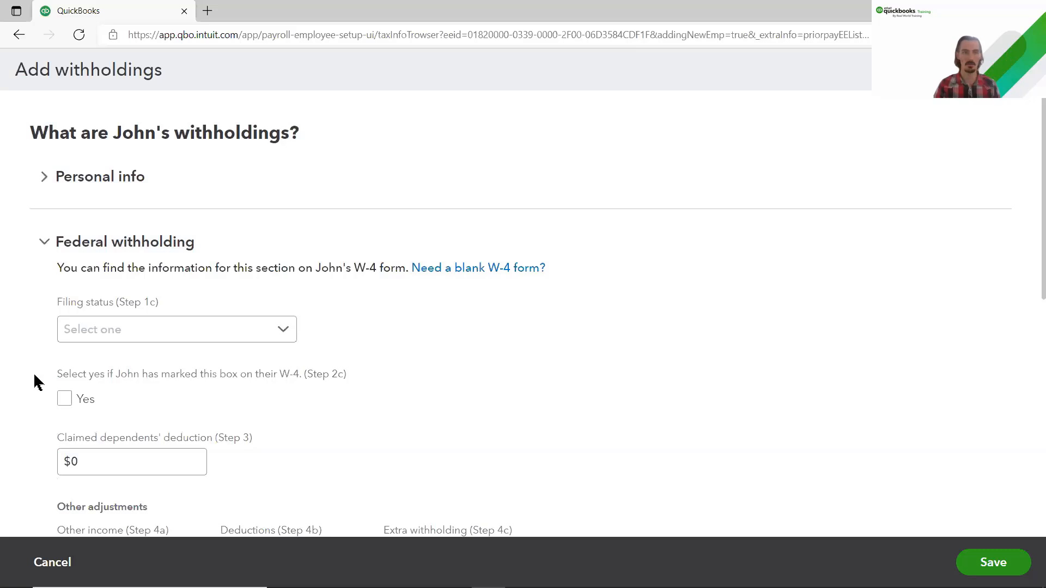
pyautogui.scroll(-2, 37, 382)
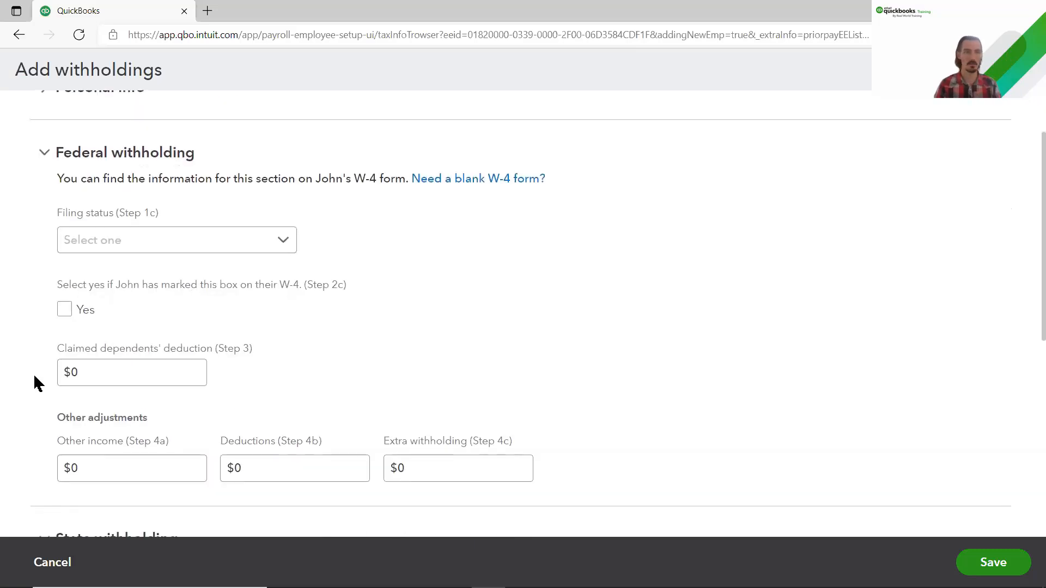
pyautogui.click(279, 239)
pyautogui.click(266, 273)
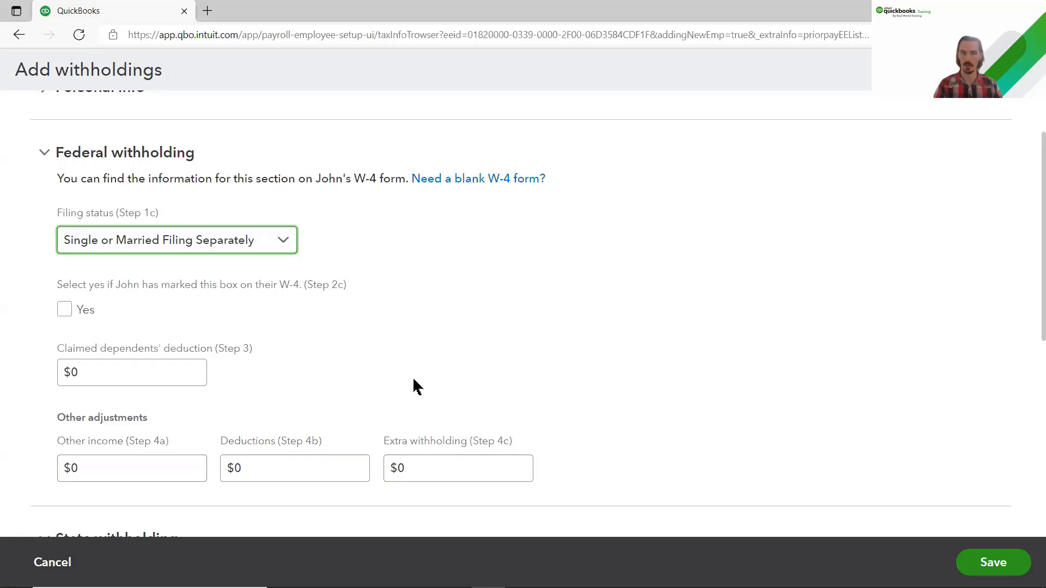
pyautogui.click(130, 164)
pyautogui.click(63, 221)
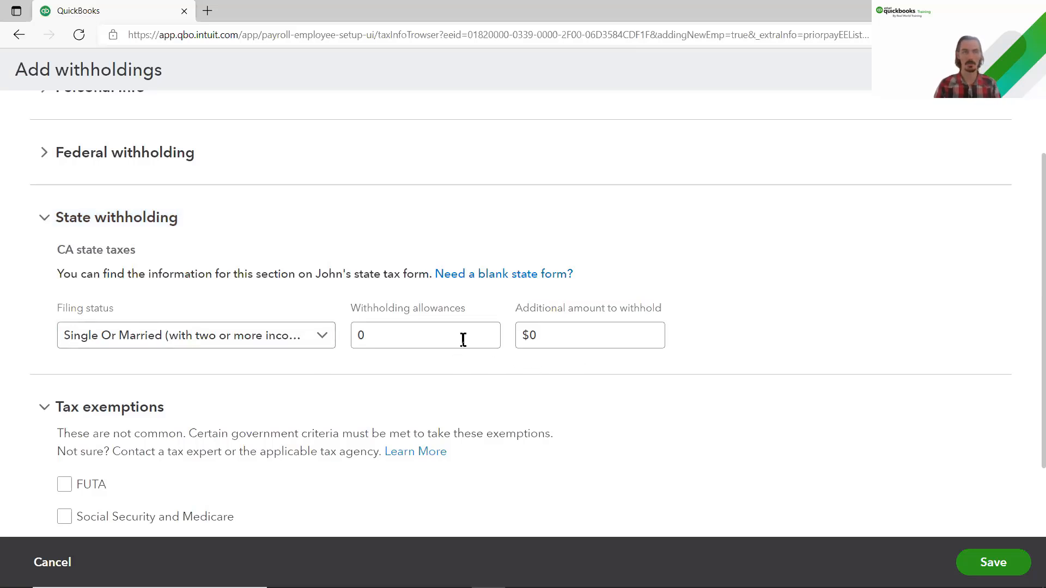
pyautogui.click(141, 227)
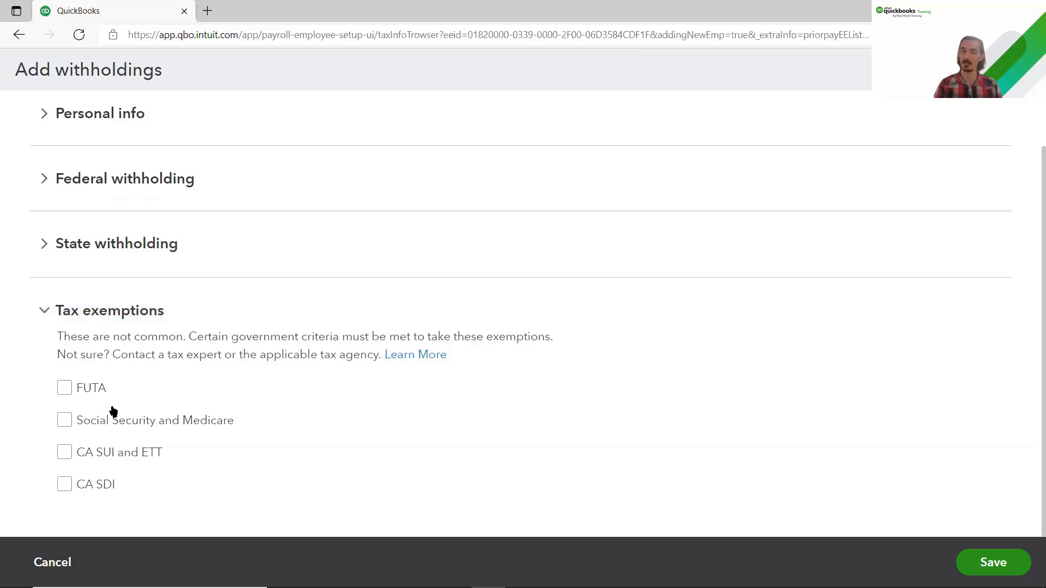
pyautogui.click(101, 309)
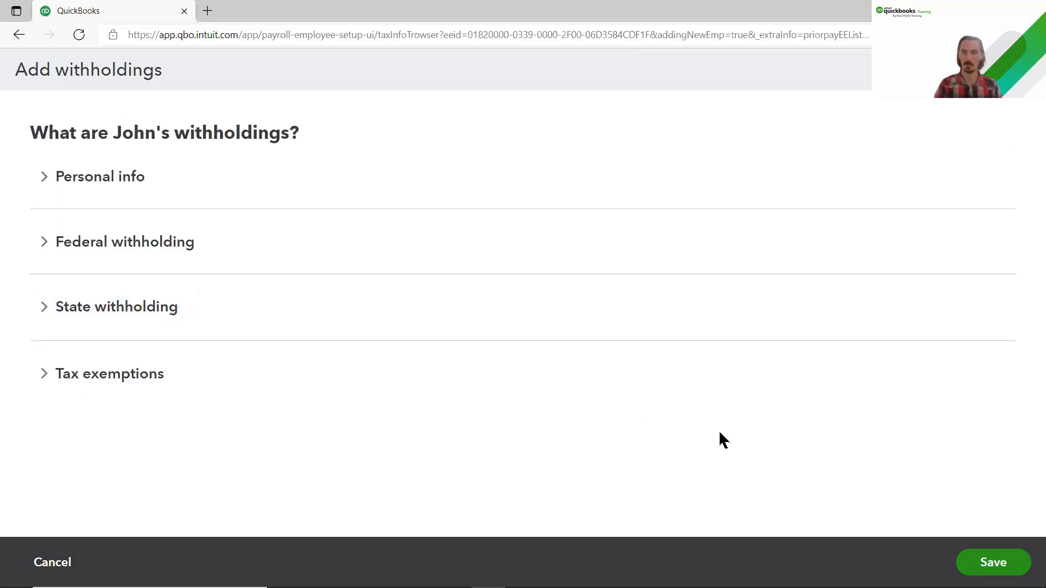
# Step: Save the withholdings and keep the pay frequency at Monthly
pyautogui.click(977, 571)
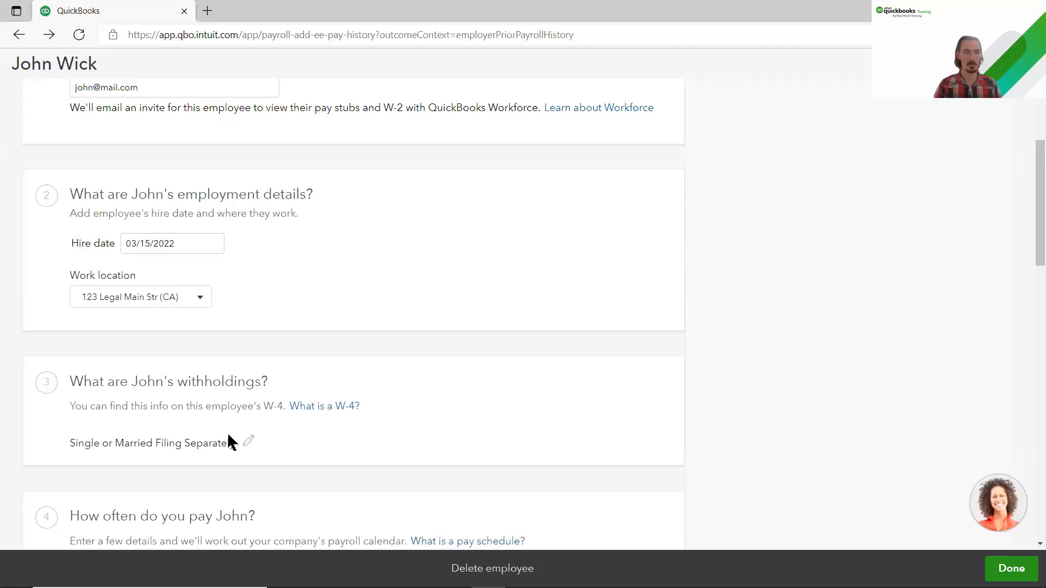
pyautogui.scroll(-5, 38, 348)
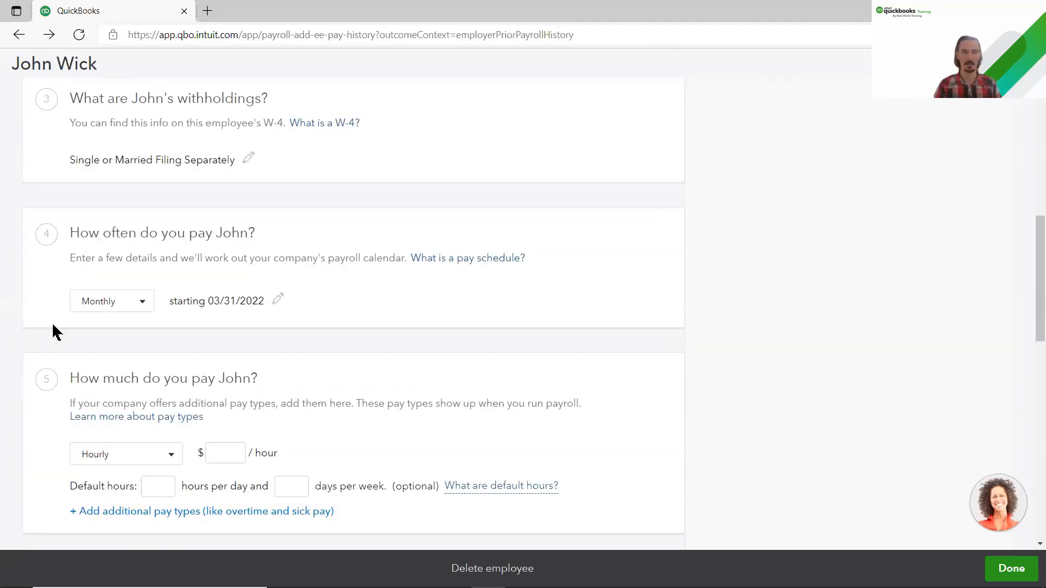
pyautogui.click(144, 305)
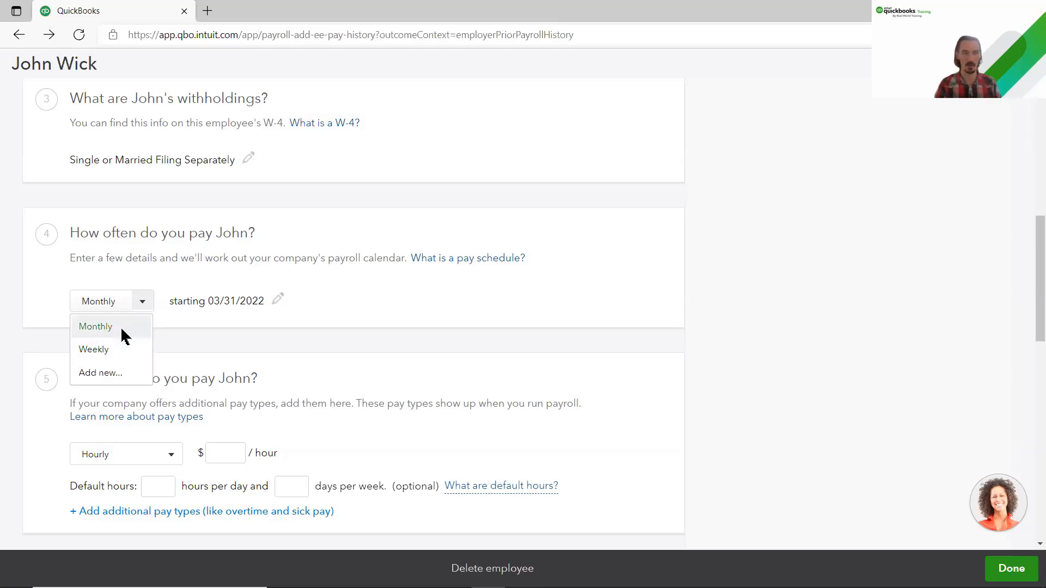
pyautogui.click(121, 330)
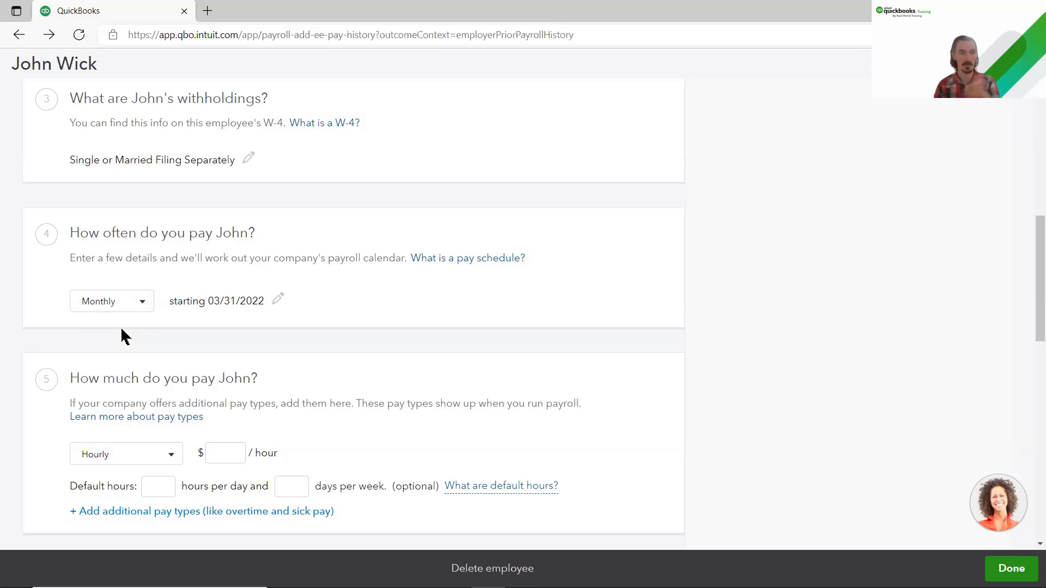
pyautogui.scroll(-3, 124, 330)
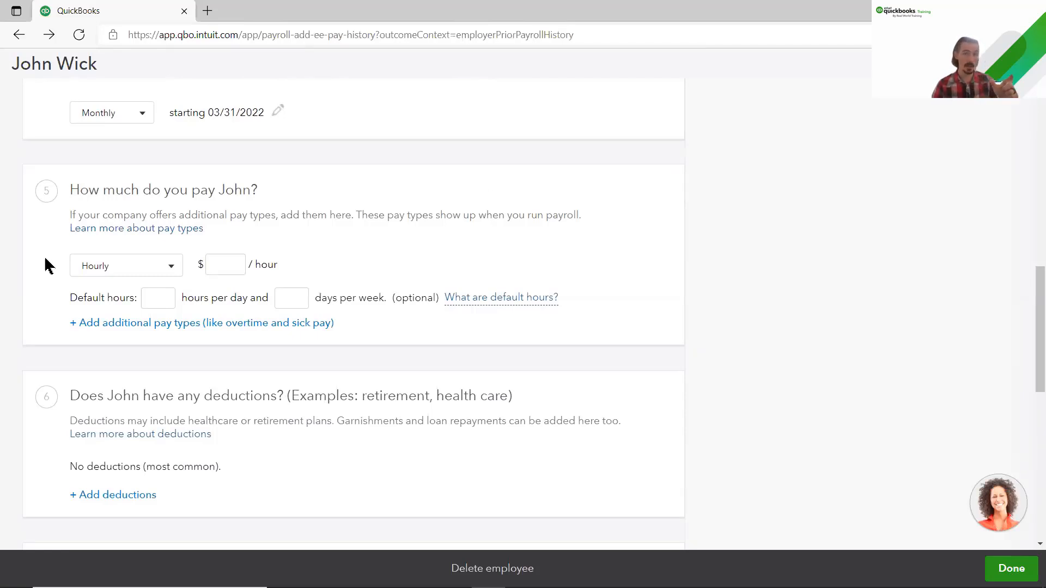
# Step: Change the pay type from Salary to Hourly with a rate of $25.00 per hour
pyautogui.click(171, 266)
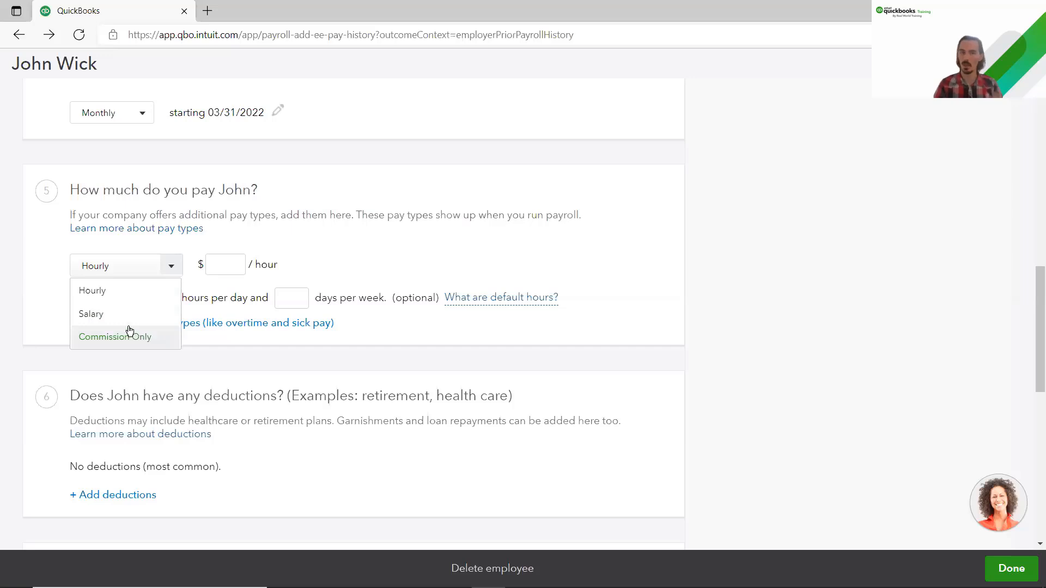
pyautogui.click(102, 320)
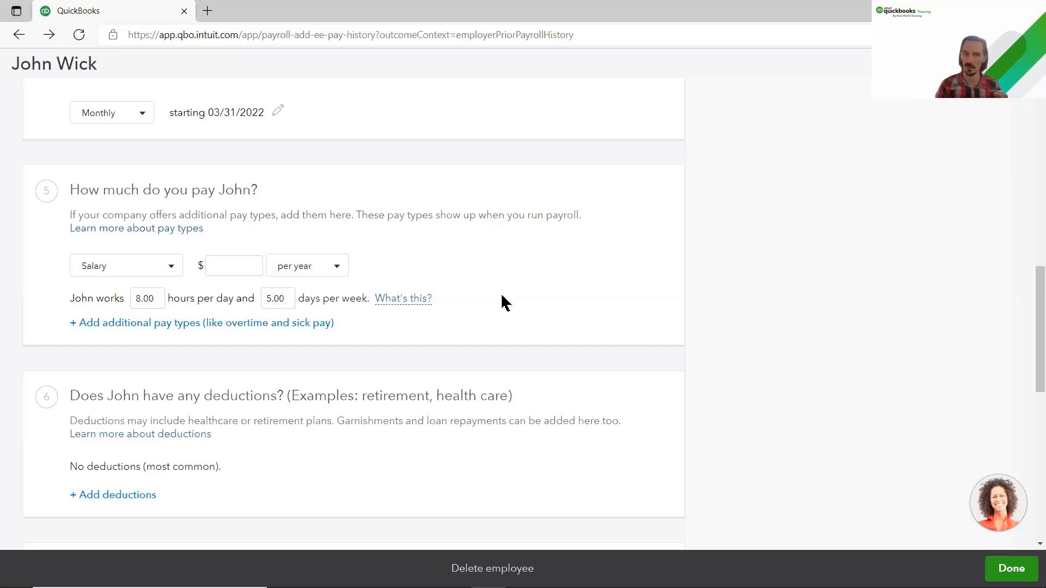
pyautogui.click(170, 268)
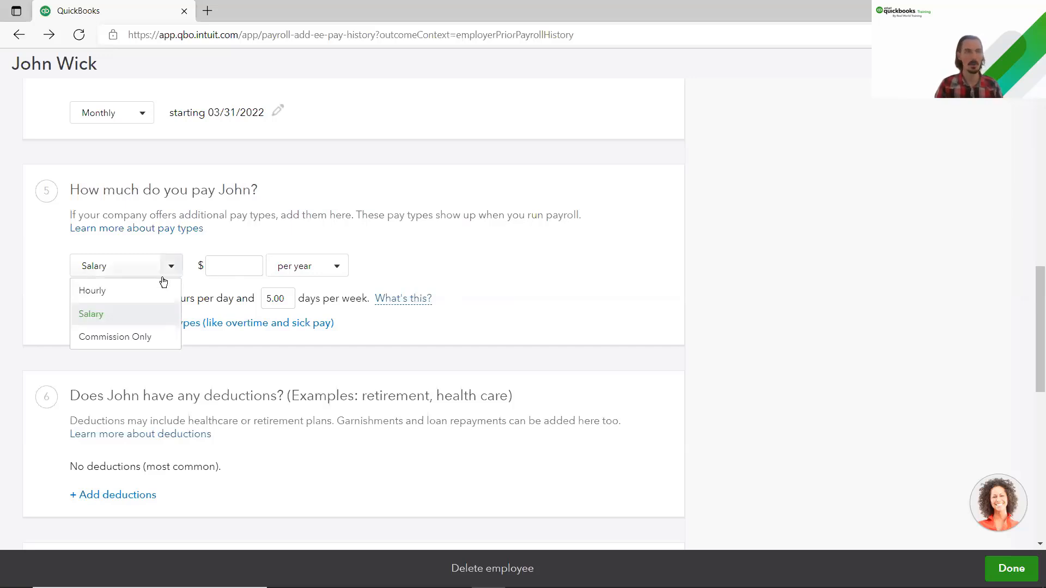
pyautogui.click(152, 290)
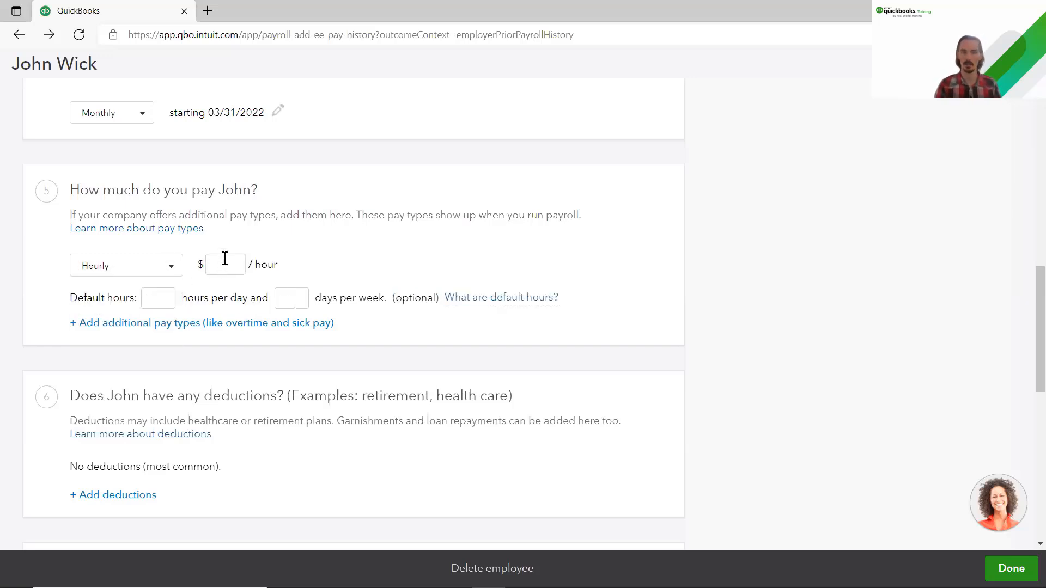
pyautogui.click(224, 258)
pyautogui.write('25')
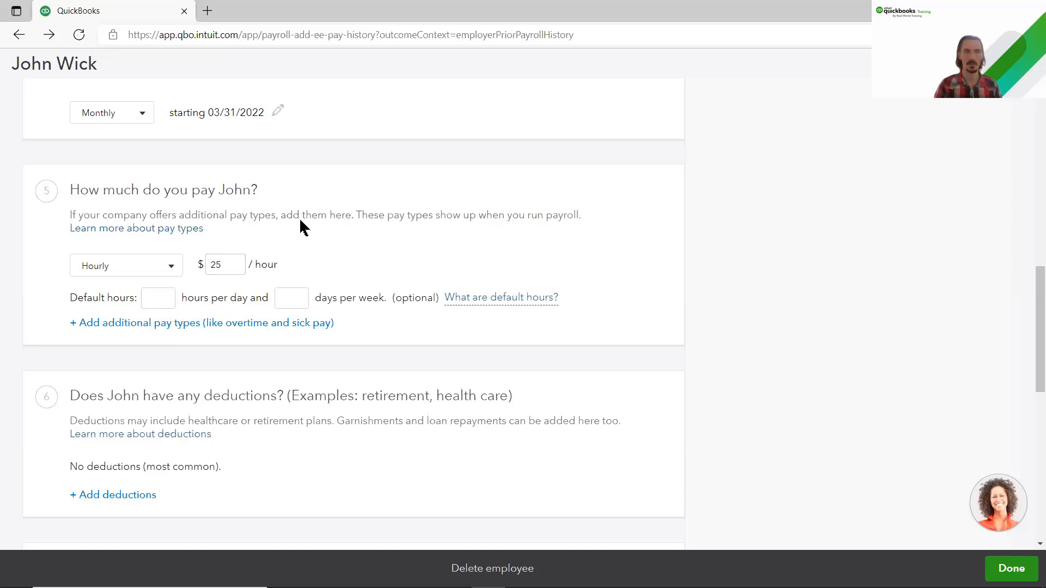
pyautogui.click(300, 220)
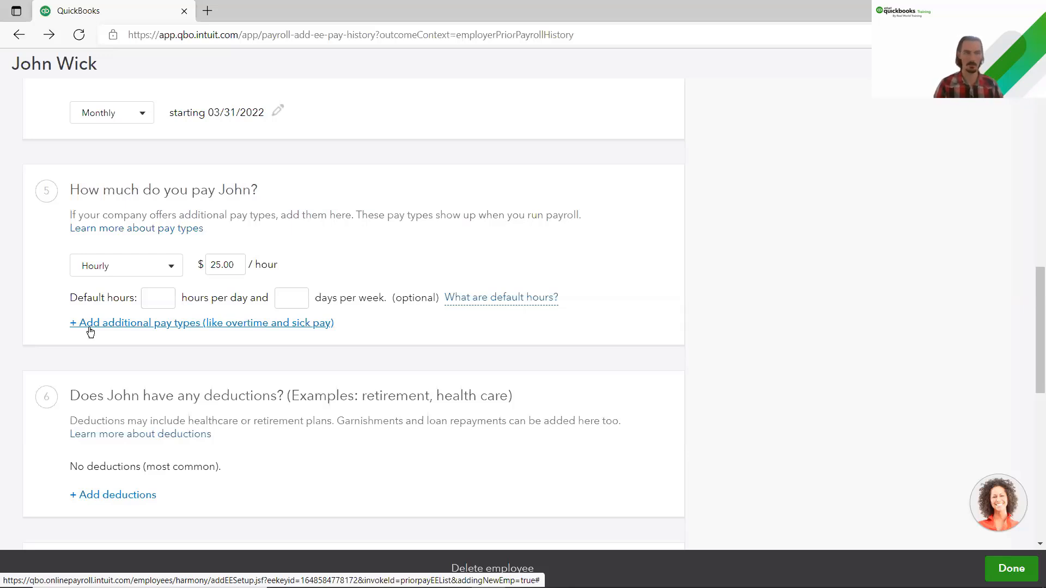
# Step: Rename the extra 'Hourly 2' pay type to Gardening with a $30.00 hourly rate
pyautogui.click(90, 327)
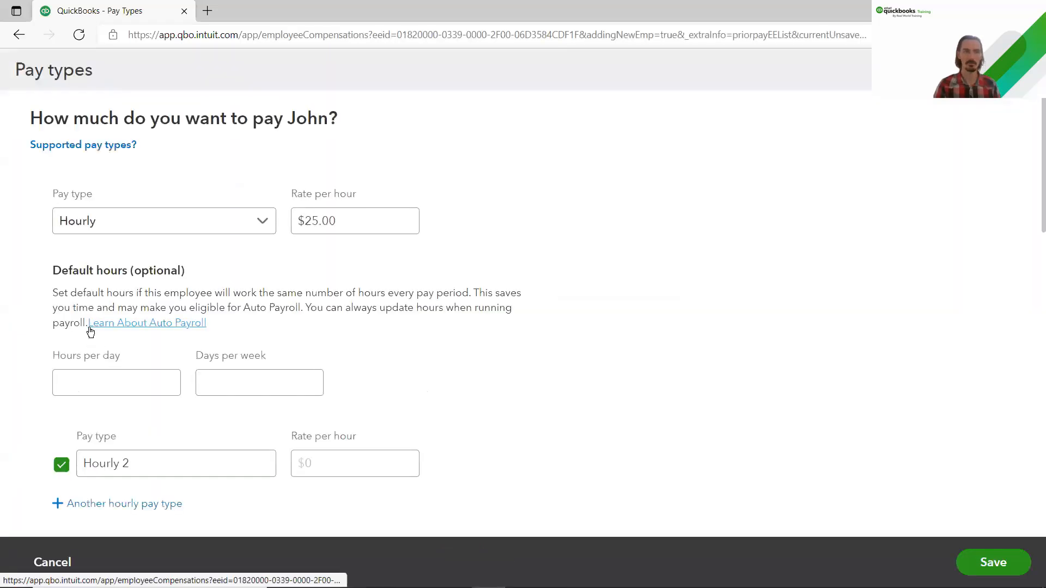
pyautogui.scroll(-3, 108, 430)
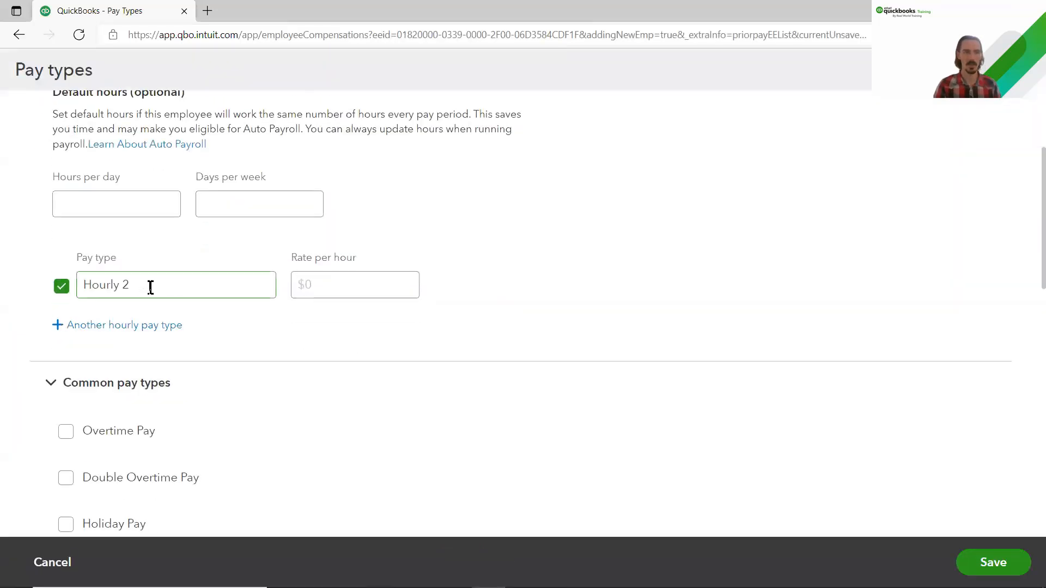
pyautogui.tripleClick(107, 285)
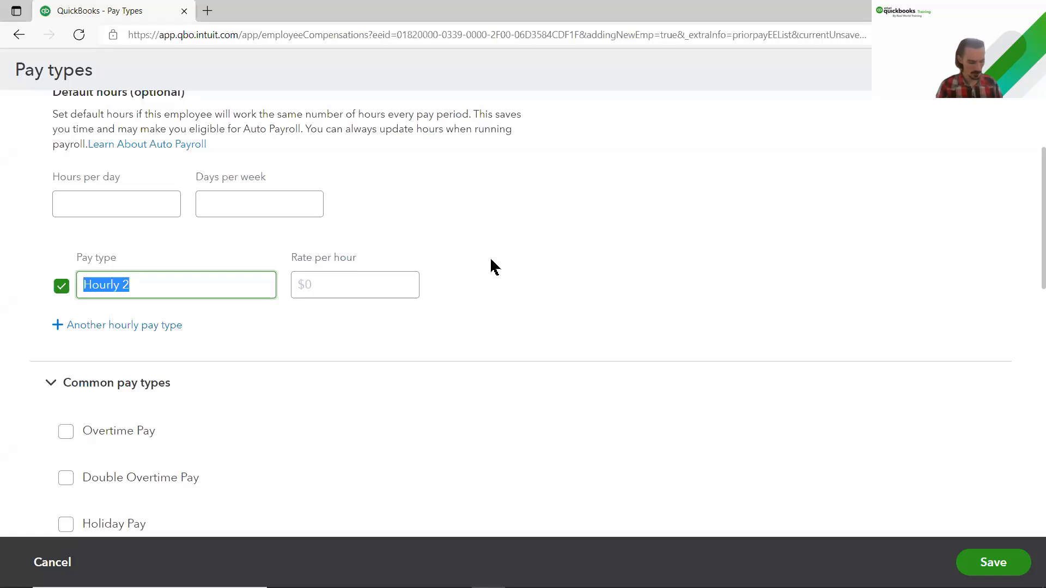
pyautogui.write('Gardening')
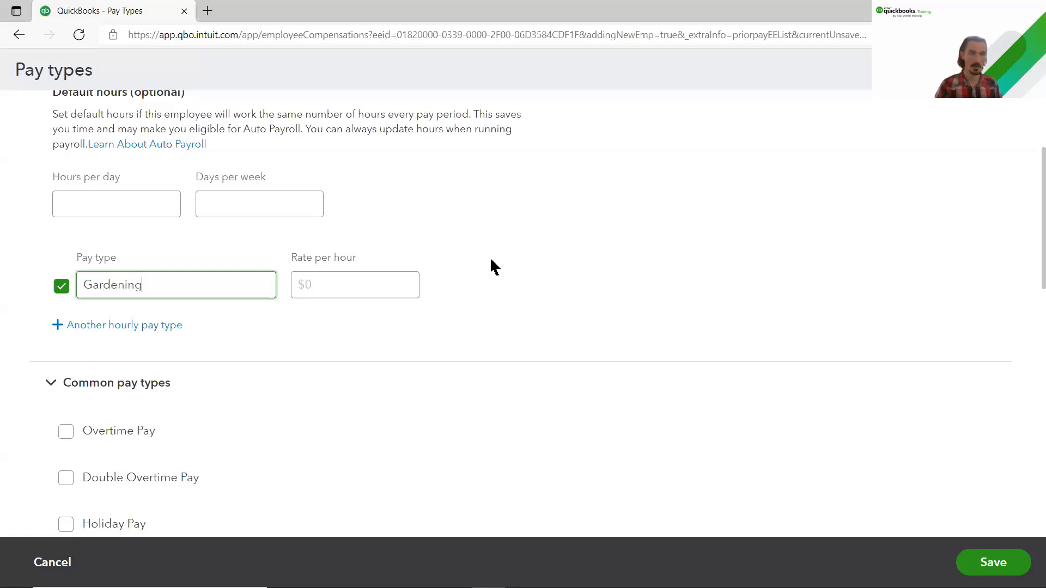
pyautogui.click(350, 290)
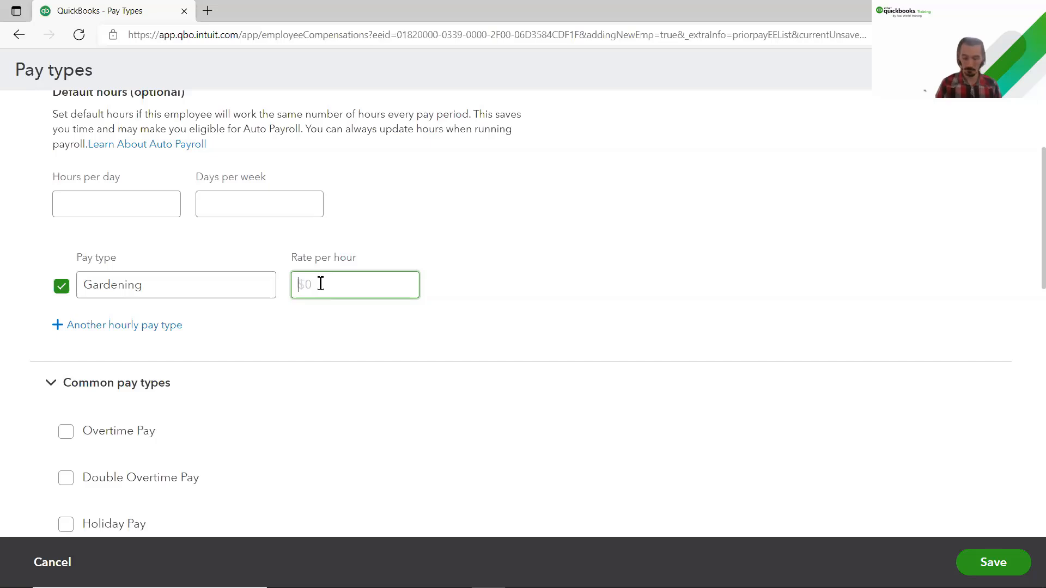
pyautogui.write('30')
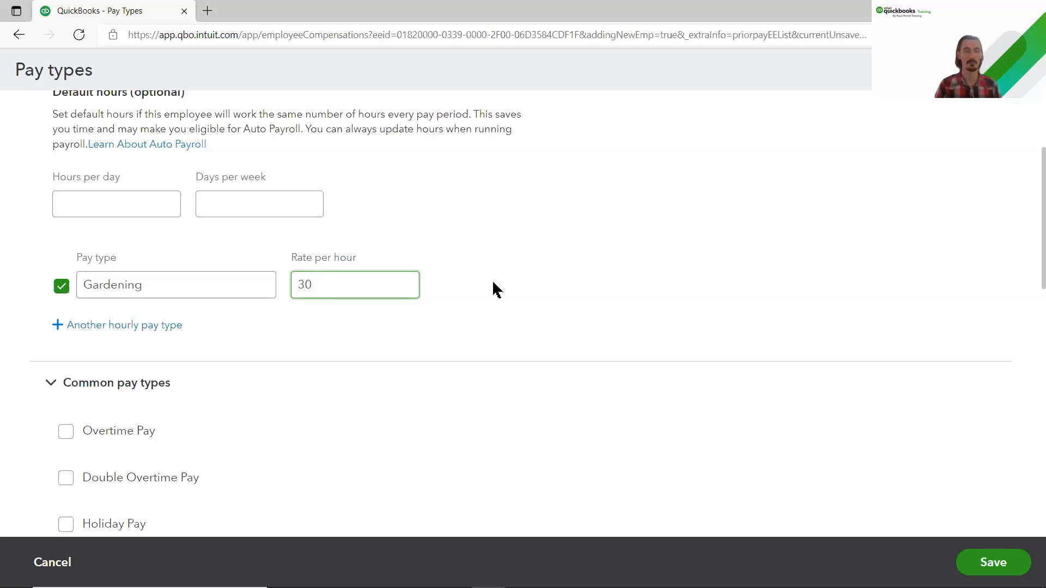
pyautogui.click(492, 281)
# Step: Tick Overtime Pay and Holiday Pay under Common pay types, then collapse that section
pyautogui.scroll(-3, 222, 366)
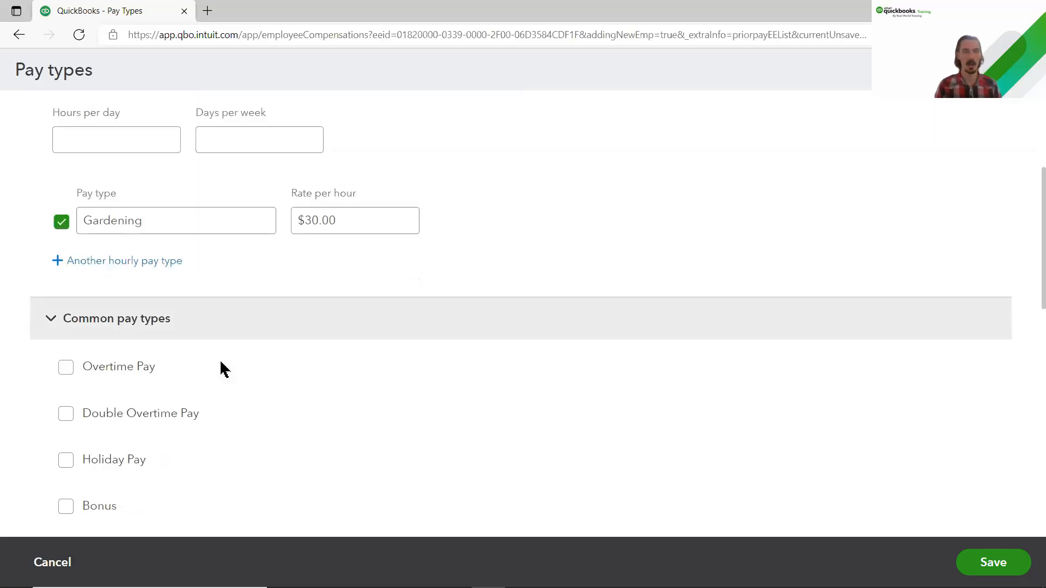
pyautogui.scroll(-2, 224, 357)
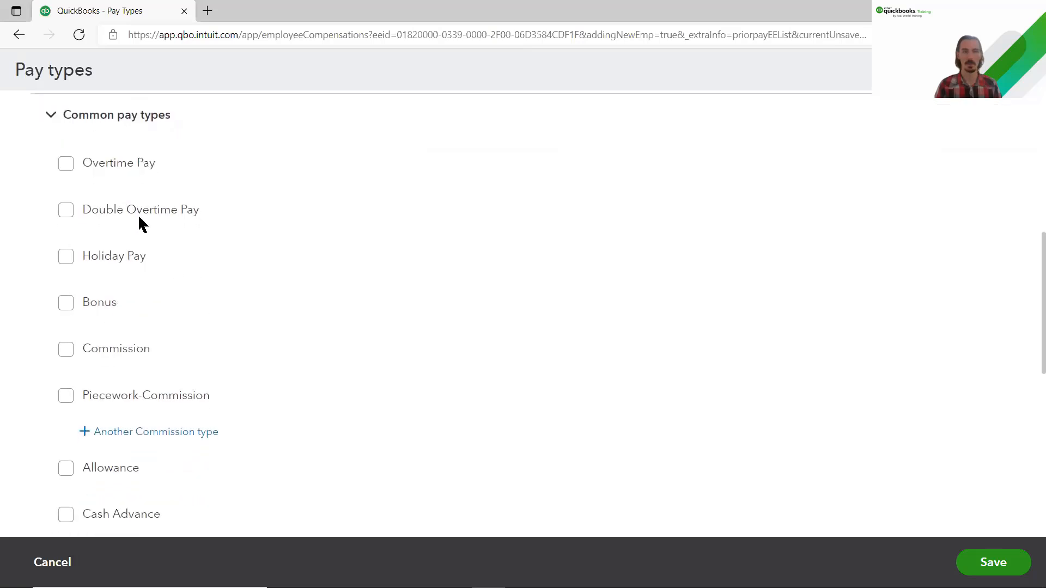
pyautogui.click(66, 166)
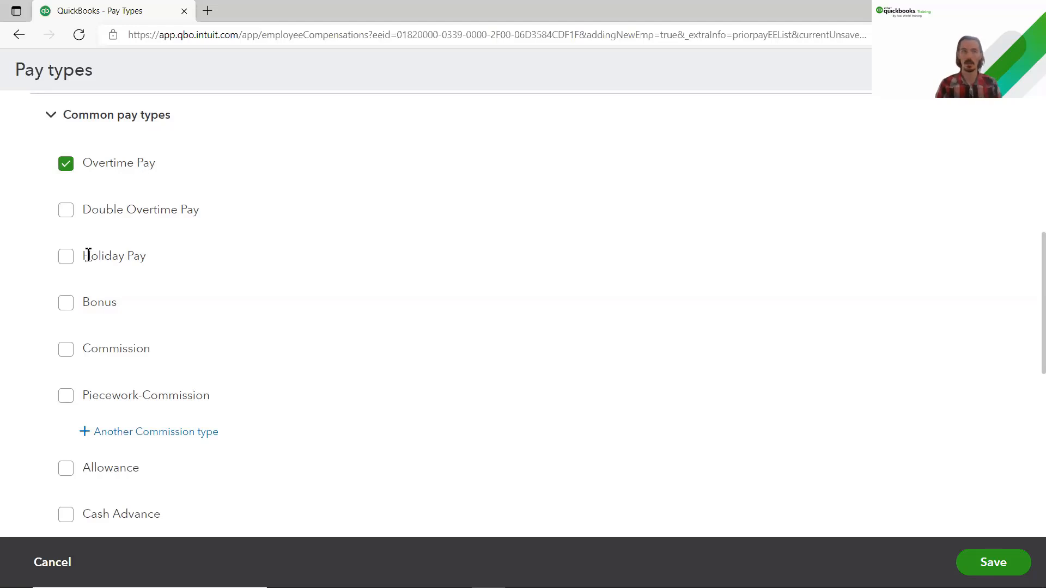
pyautogui.click(67, 260)
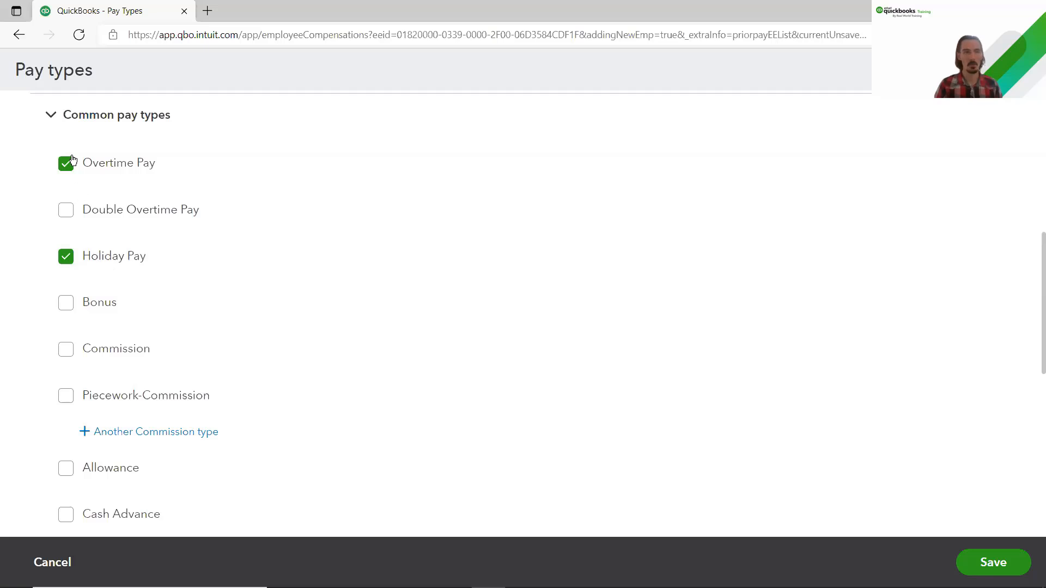
pyautogui.scroll(-2, 57, 375)
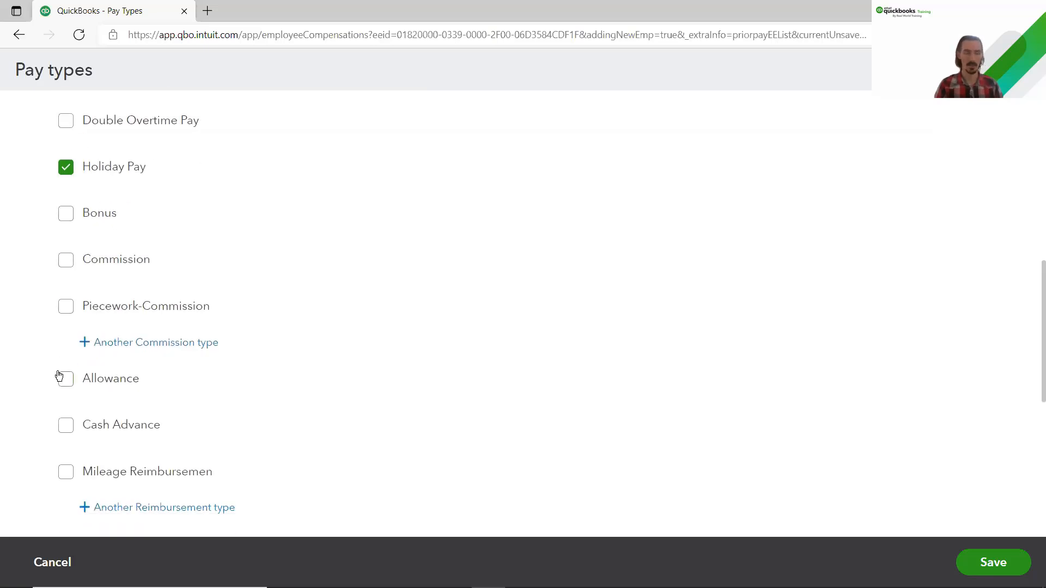
pyautogui.scroll(4, 59, 376)
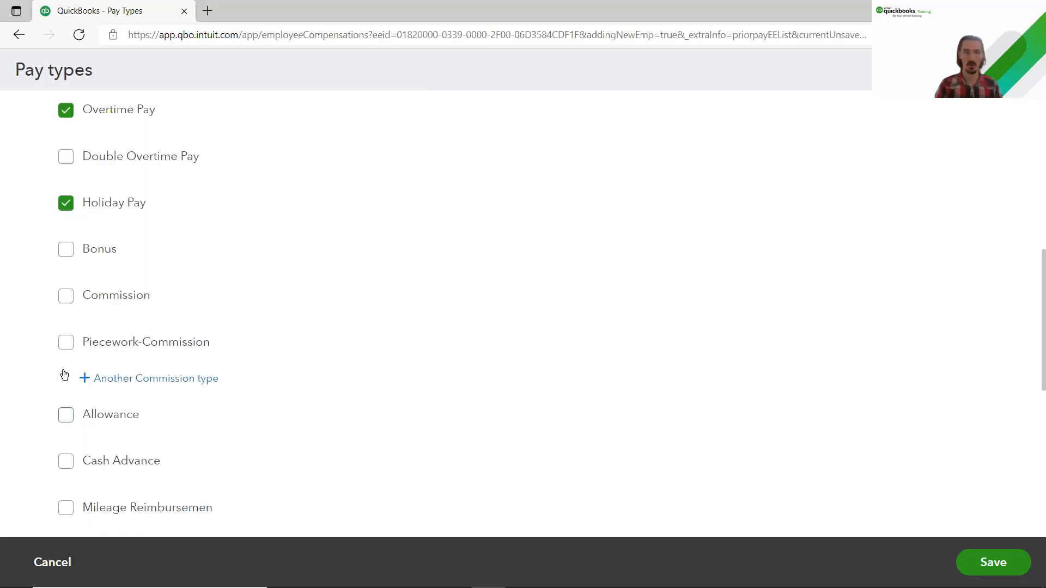
pyautogui.click(89, 211)
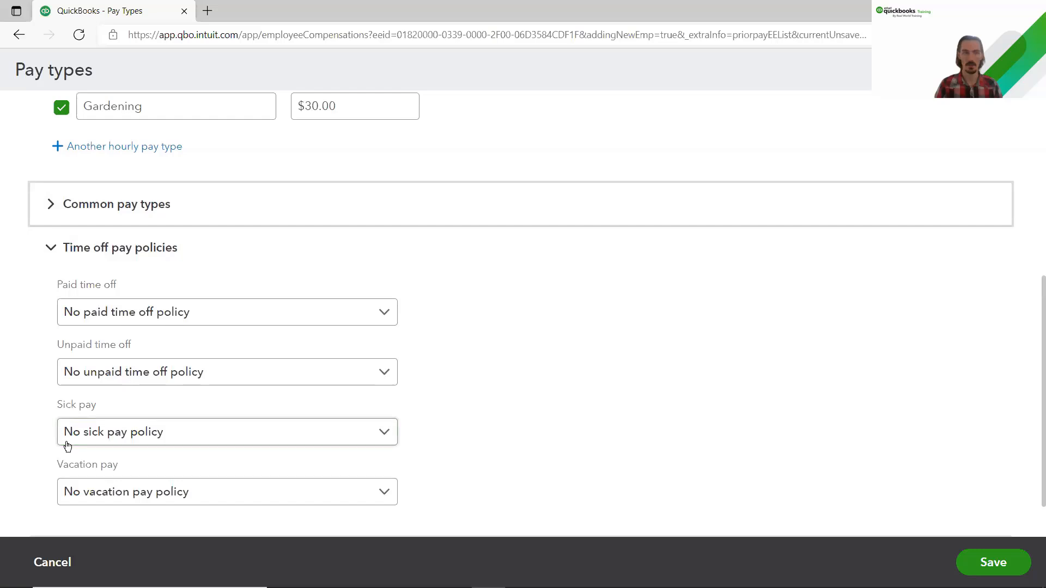
# Step: Choose the '80 hours/year (accrued at start of year)' sick pay policy with a current balance of 72
pyautogui.click(389, 437)
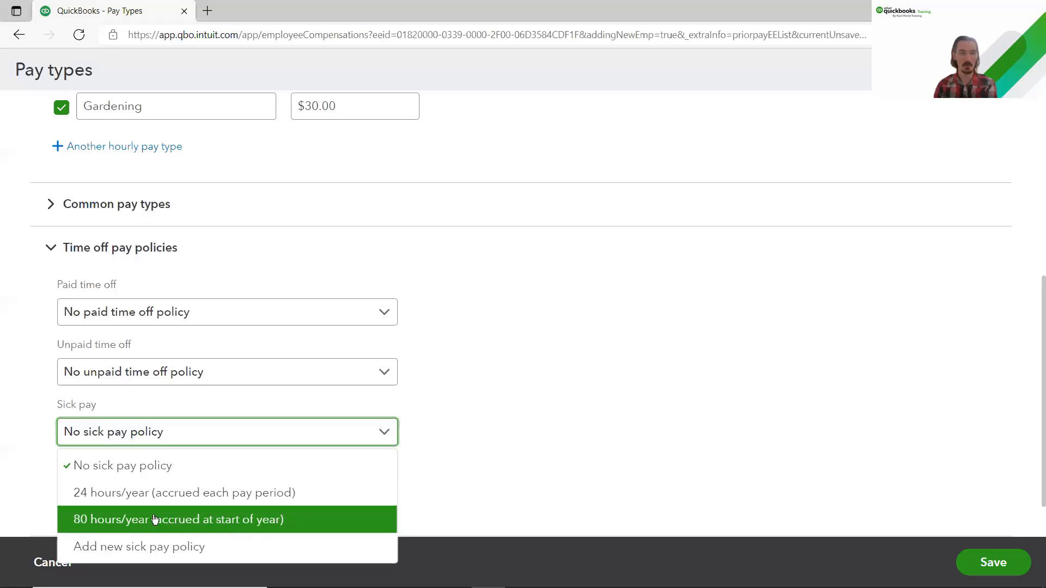
pyautogui.click(91, 525)
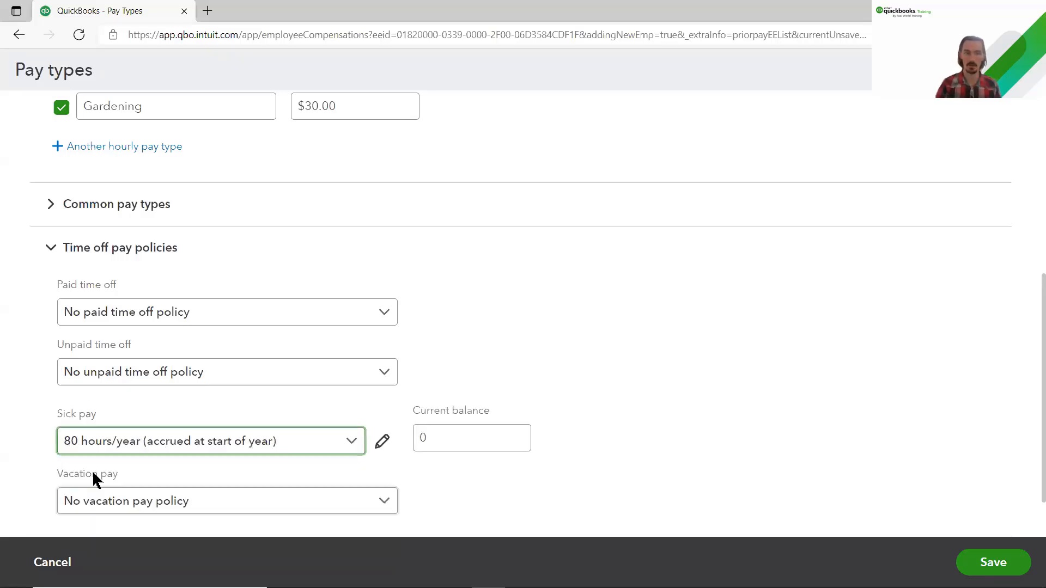
pyautogui.moveTo(450, 436); pyautogui.dragTo(416, 437)
pyautogui.click(361, 447)
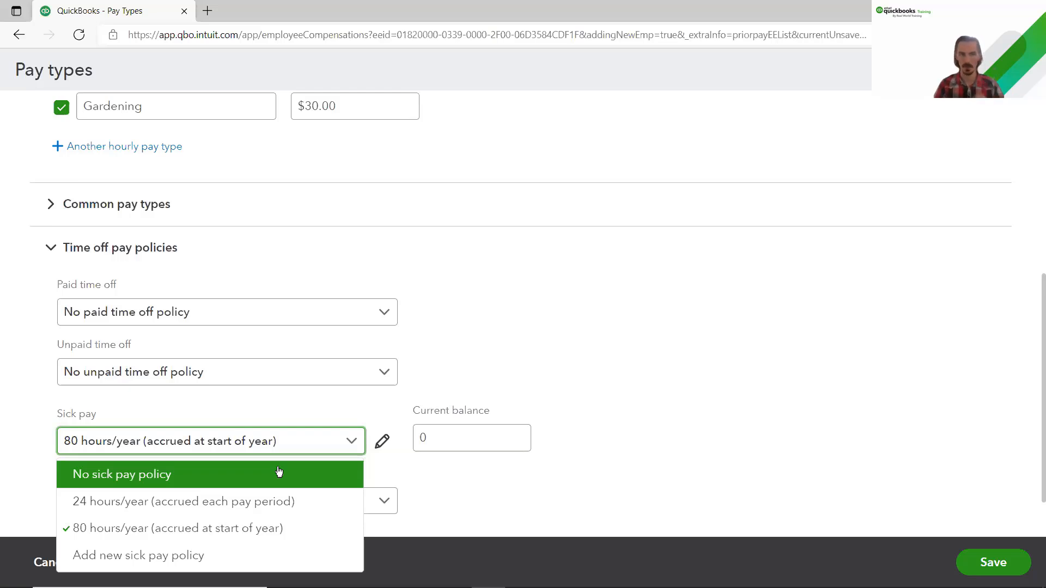
pyautogui.click(273, 530)
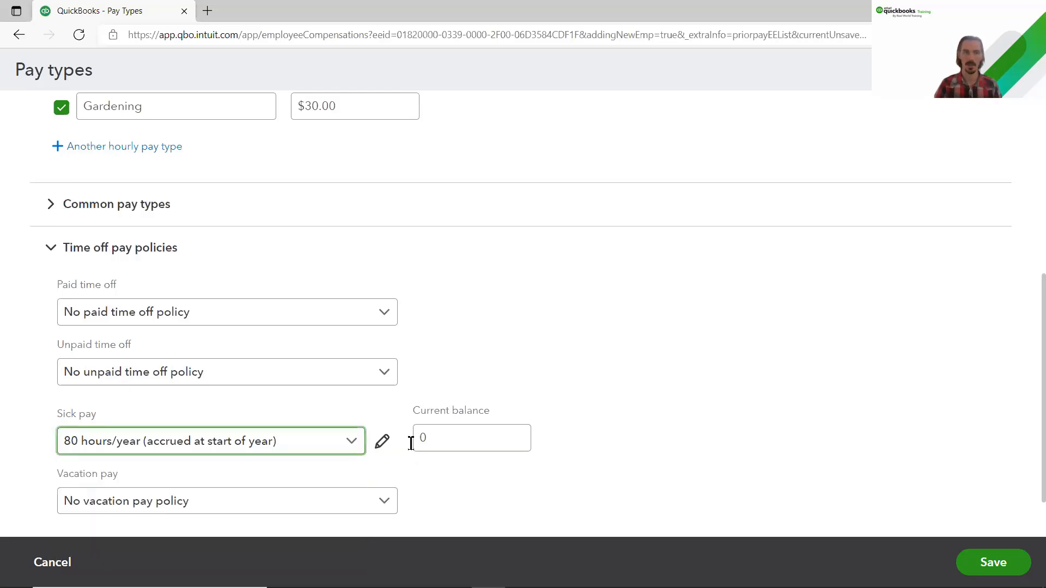
pyautogui.click(412, 441)
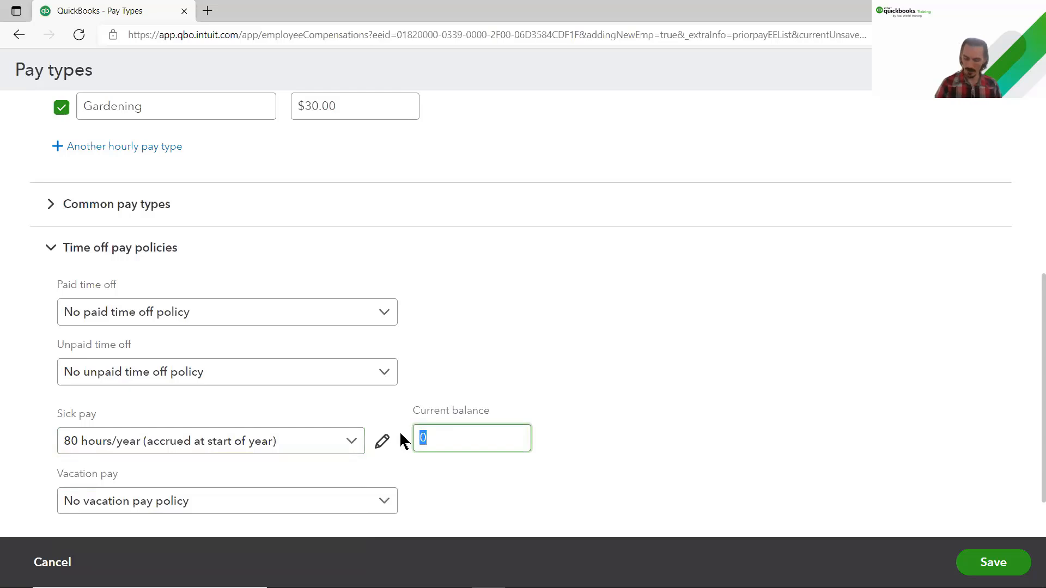
pyautogui.write('72')
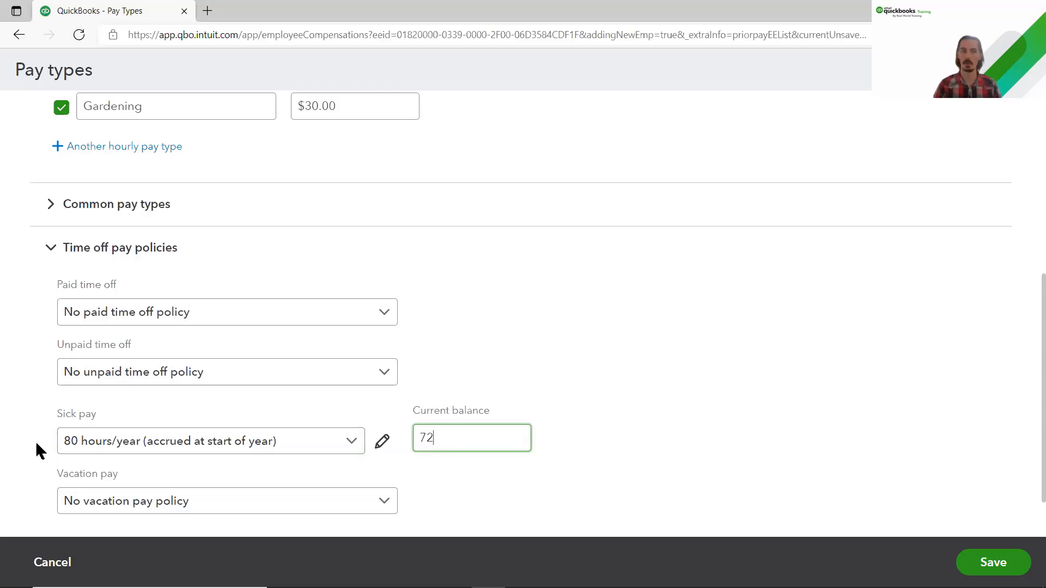
pyautogui.click(103, 249)
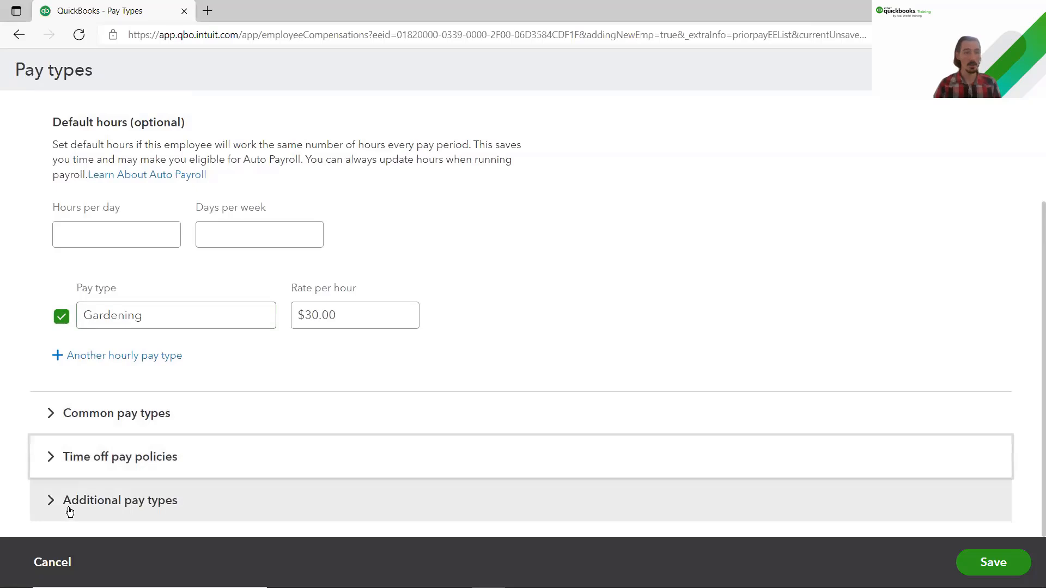
pyautogui.click(122, 500)
pyautogui.scroll(-3, 164, 487)
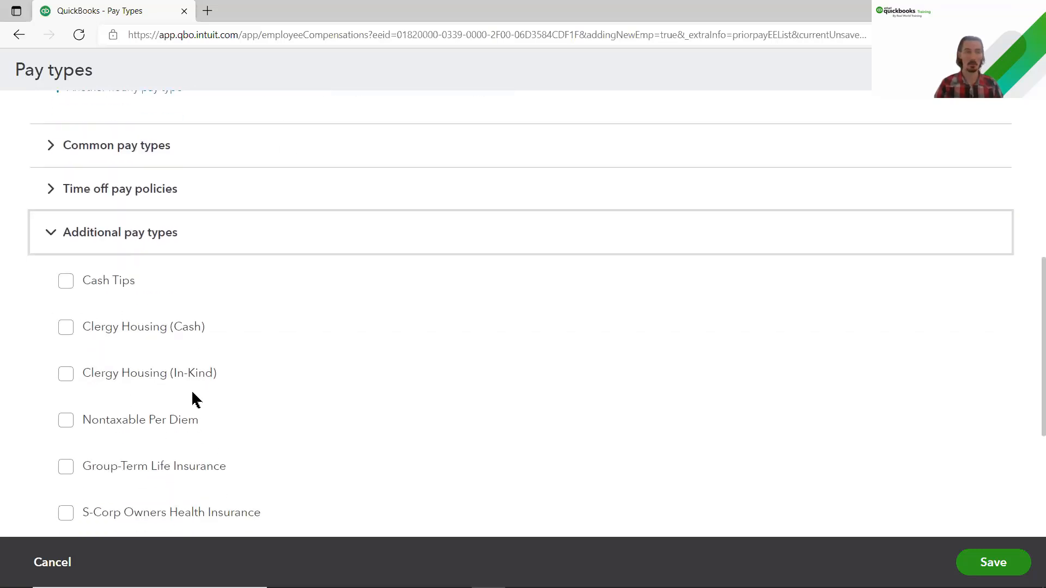
pyautogui.scroll(-3, 196, 397)
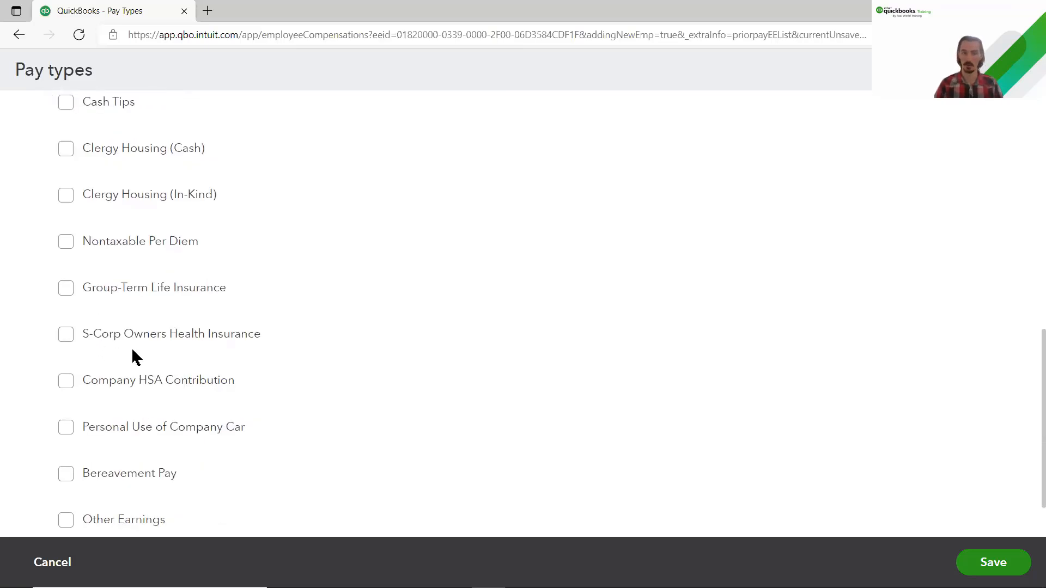
pyautogui.scroll(-1, 134, 357)
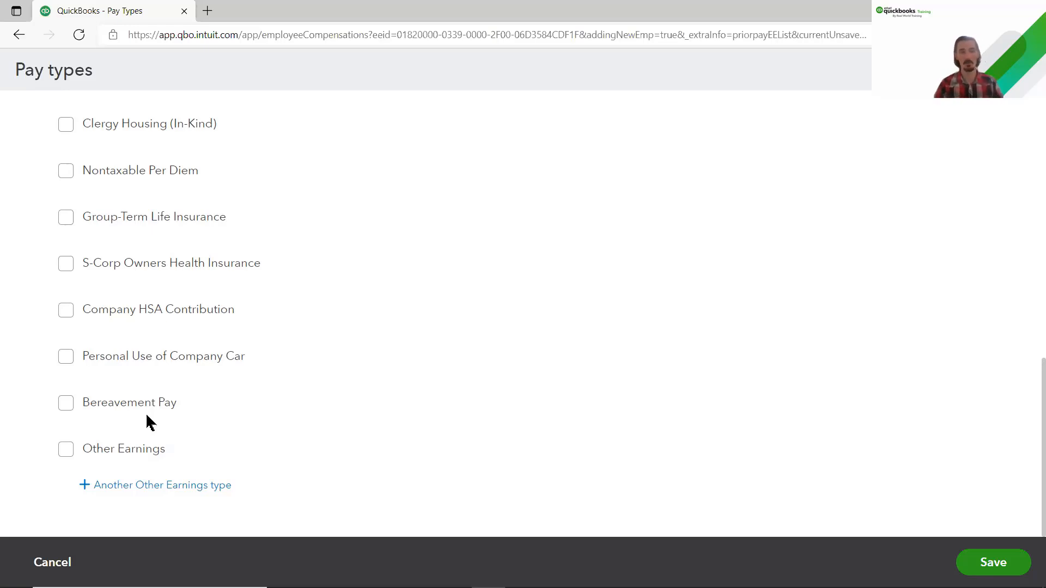
pyautogui.scroll(5, 145, 413)
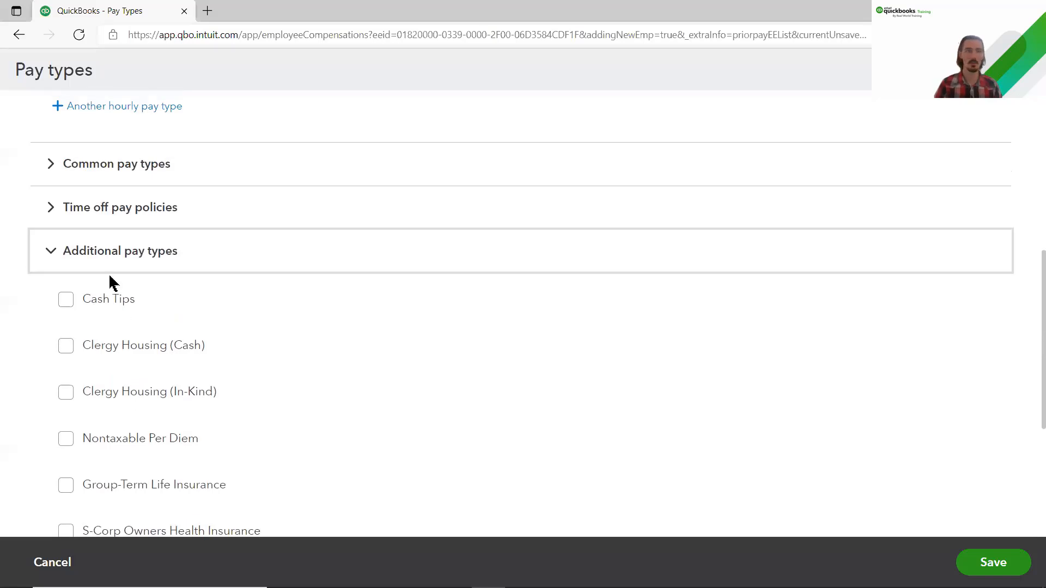
pyautogui.click(100, 262)
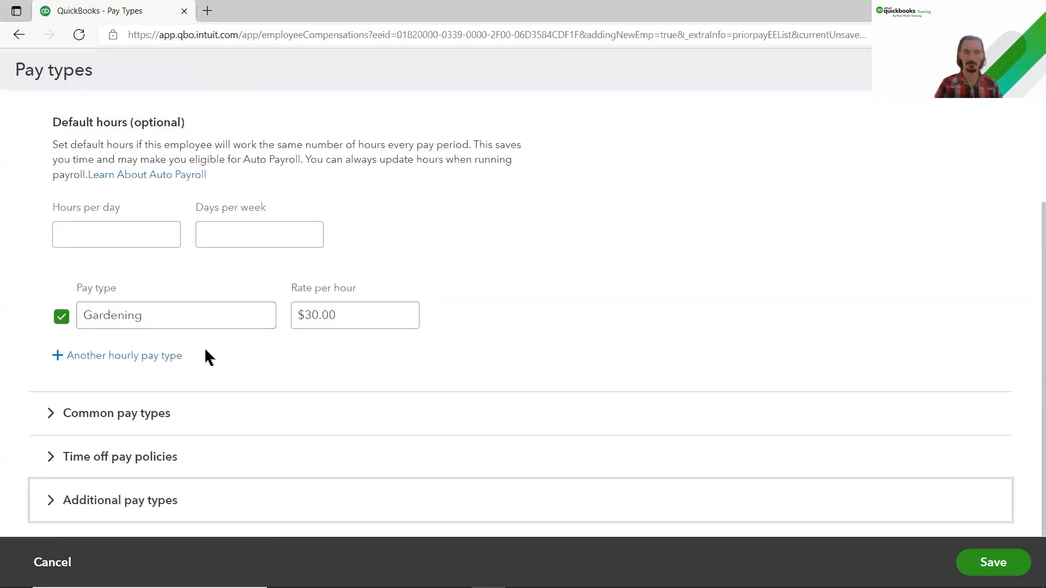
# Step: Save the employee's pay types and go to their Deductions & contributions page
pyautogui.click(987, 570)
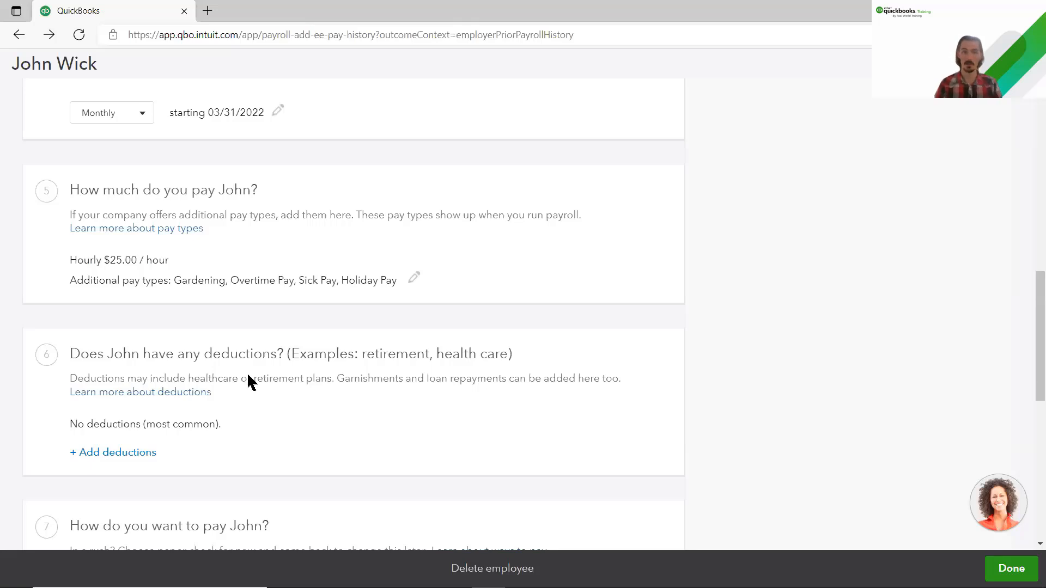
pyautogui.click(110, 456)
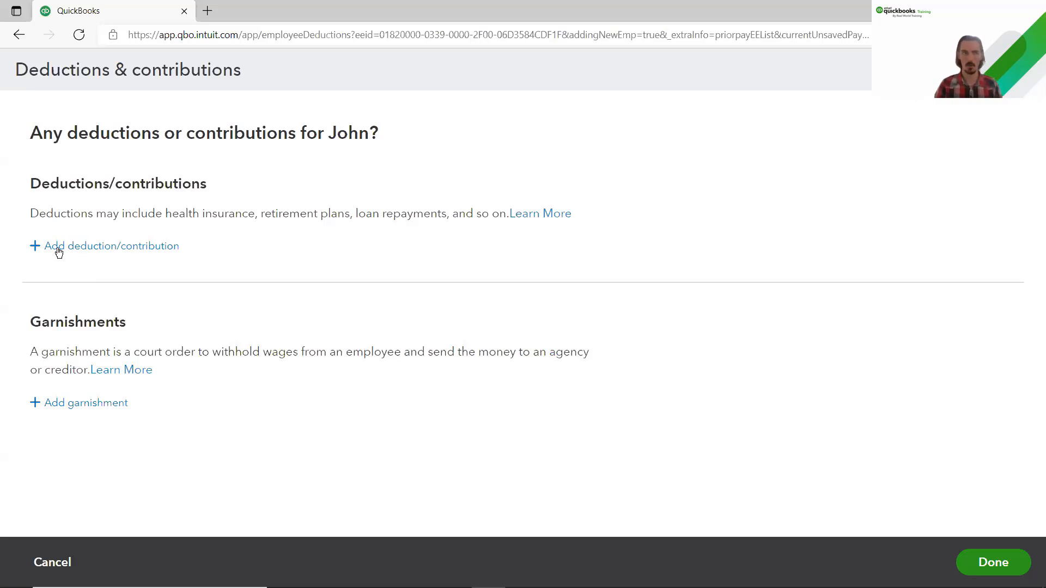
# Step: Add a health insurance deduction of $50.00 per paycheck from the employee
pyautogui.click(122, 248)
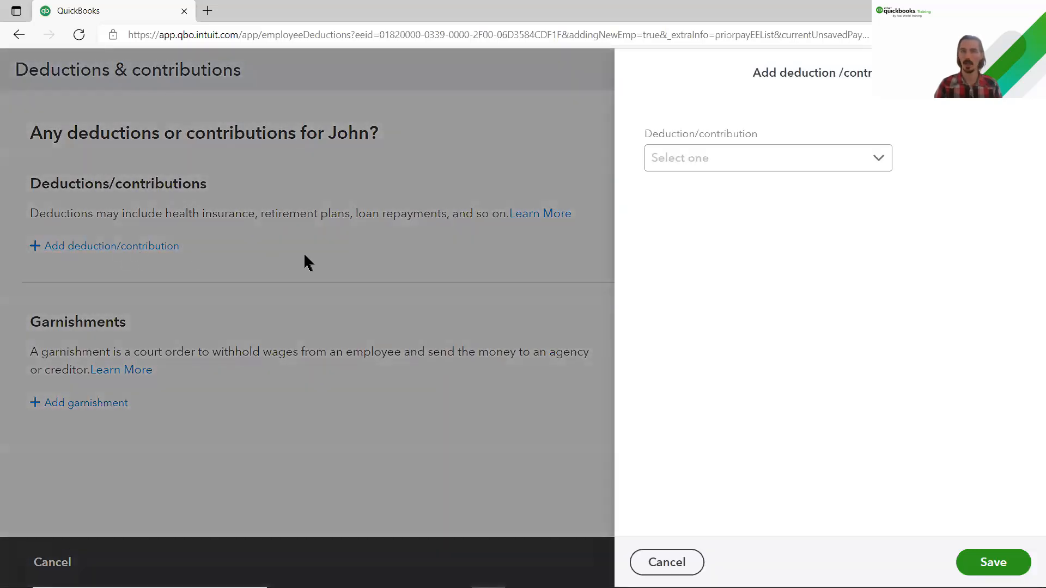
pyautogui.click(886, 164)
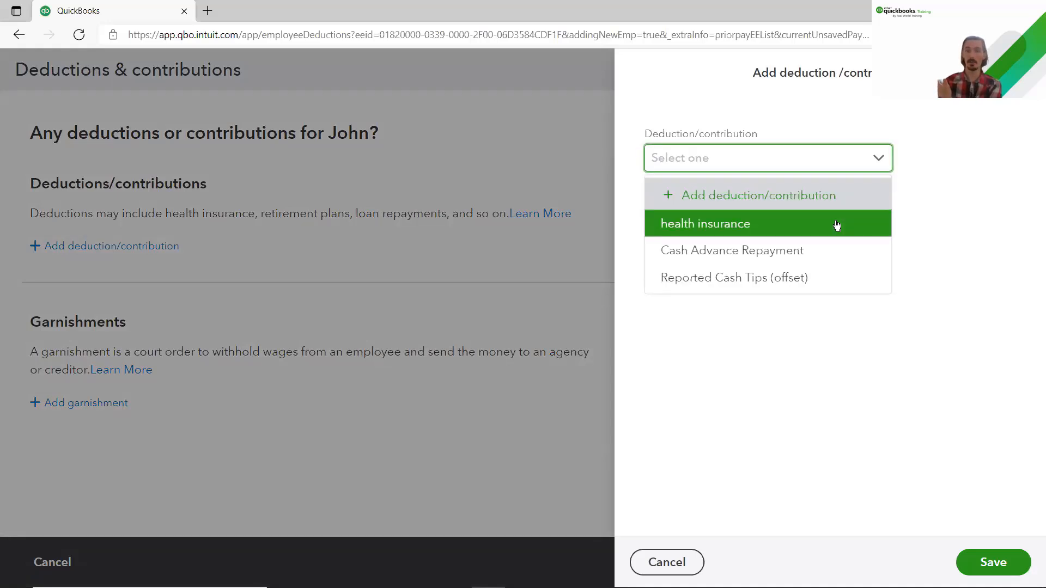
pyautogui.click(762, 228)
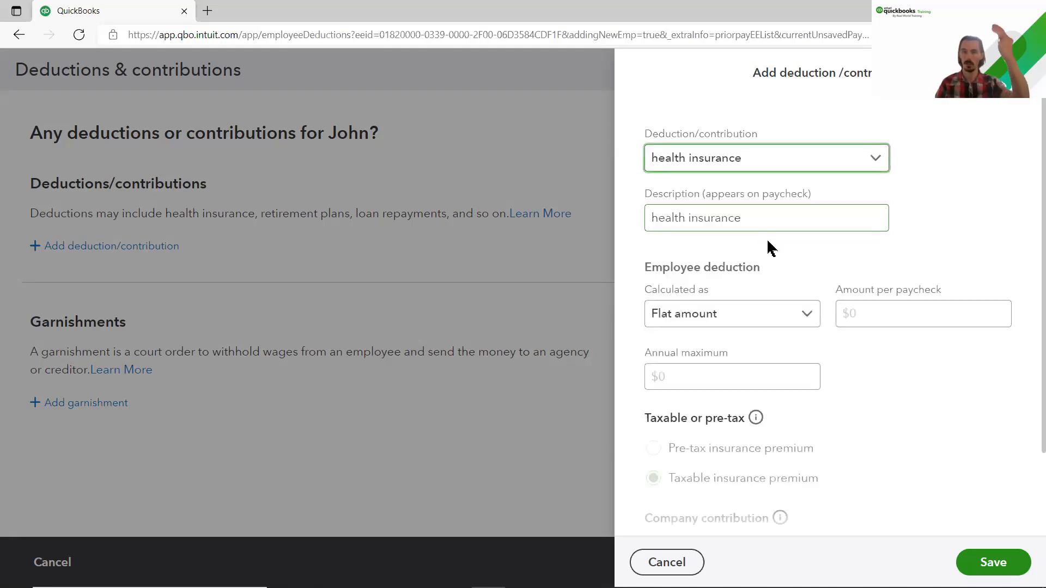
pyautogui.click(869, 314)
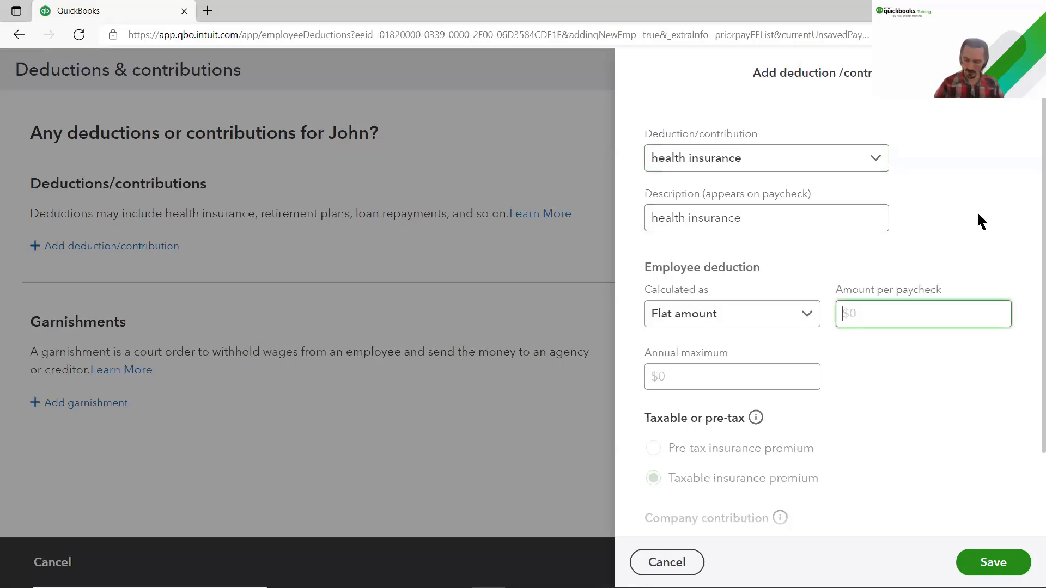
pyautogui.write('50')
pyautogui.click(975, 345)
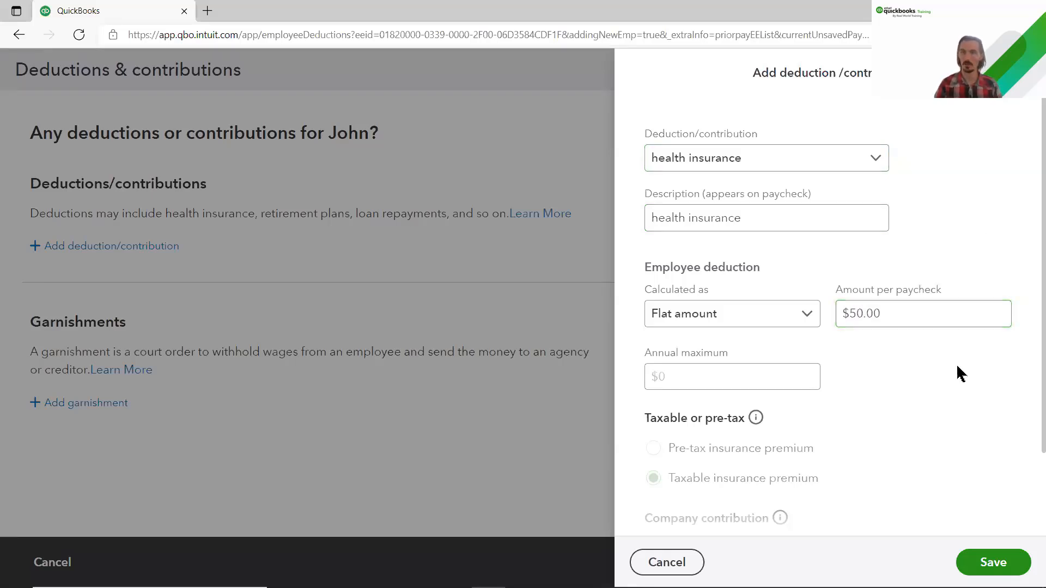
pyautogui.scroll(-2, 954, 365)
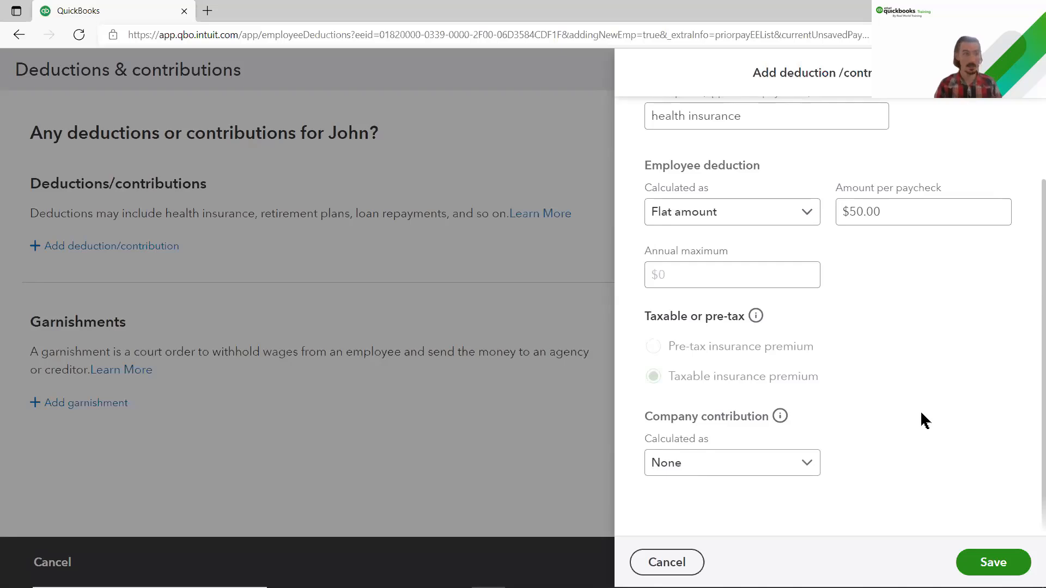
# Step: Set a flat $50.00 per-paycheck company contribution and save the health insurance deduction
pyautogui.click(813, 464)
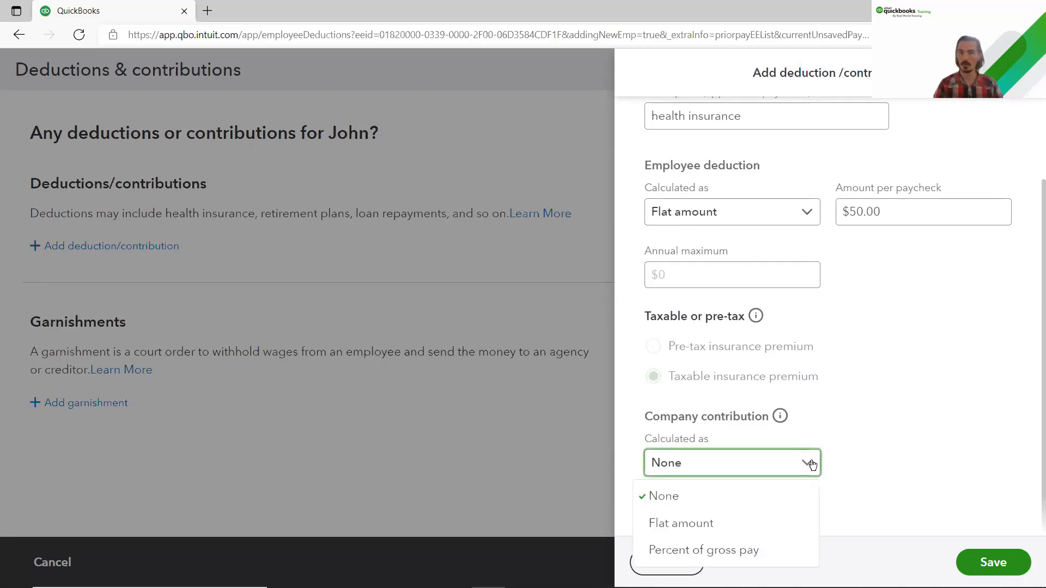
pyautogui.click(766, 522)
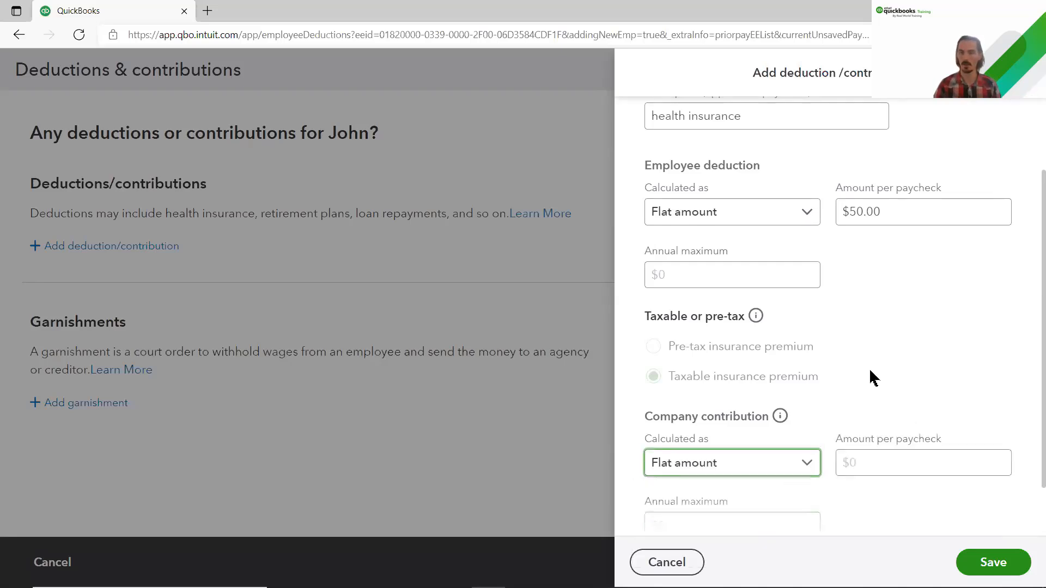
pyautogui.scroll(-1, 871, 387)
pyautogui.click(869, 397)
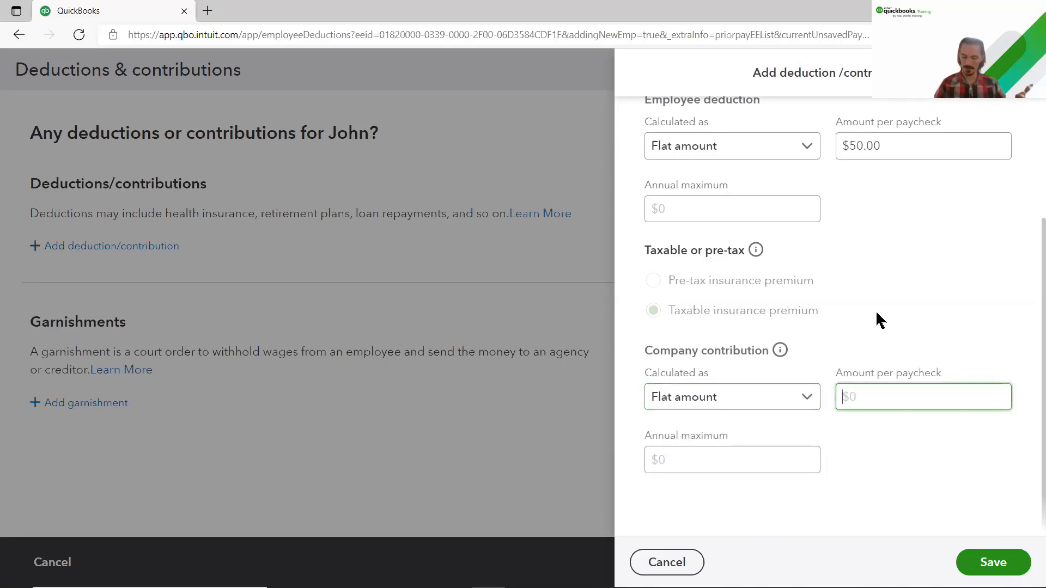
pyautogui.write('50')
pyautogui.click(887, 357)
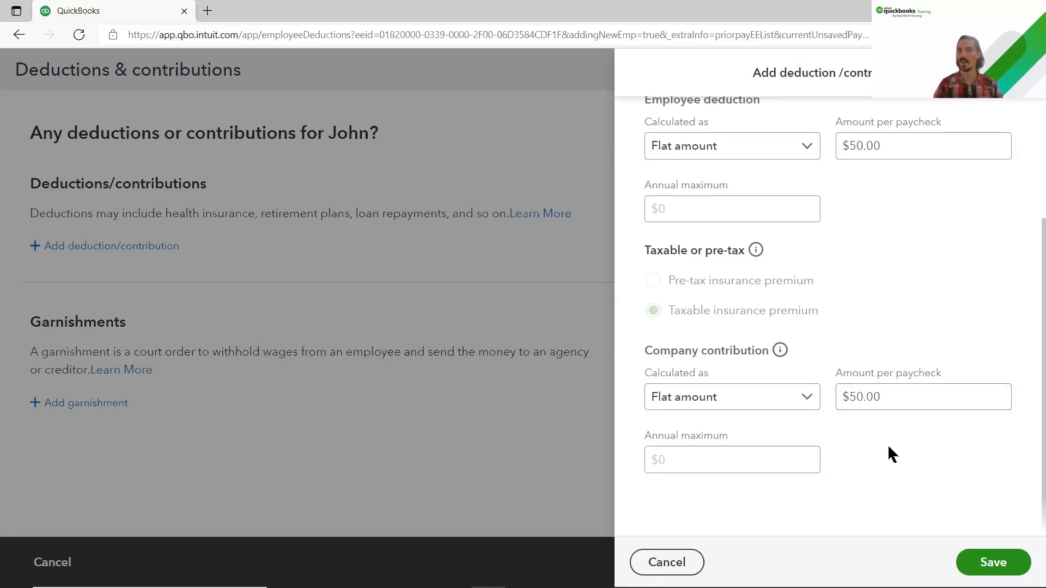
pyautogui.click(982, 569)
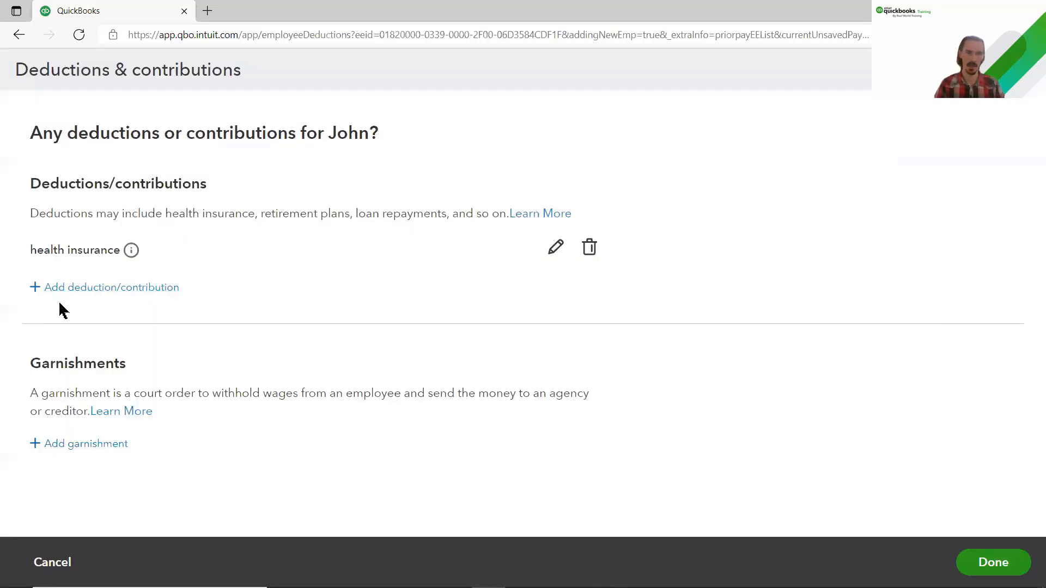
# Step: Finish the deductions and switch the employee's payment method to Paper check
pyautogui.click(973, 571)
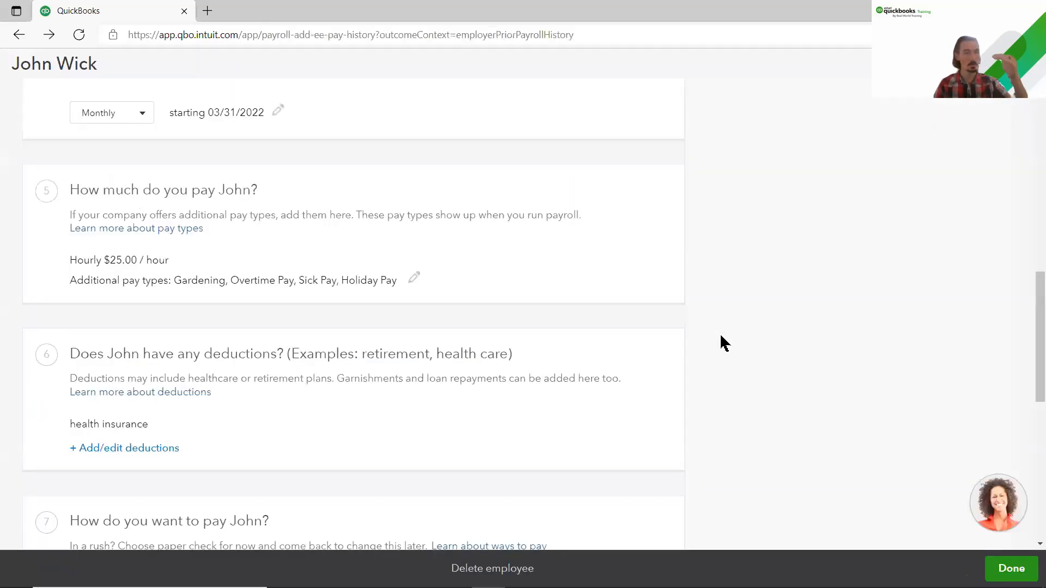
pyautogui.scroll(-5, 243, 422)
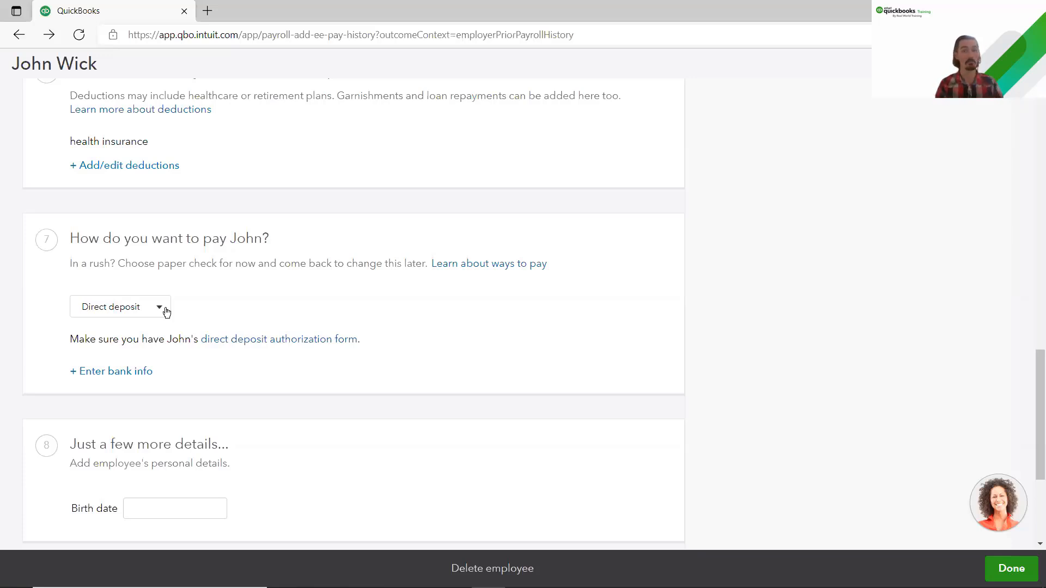
pyautogui.click(166, 312)
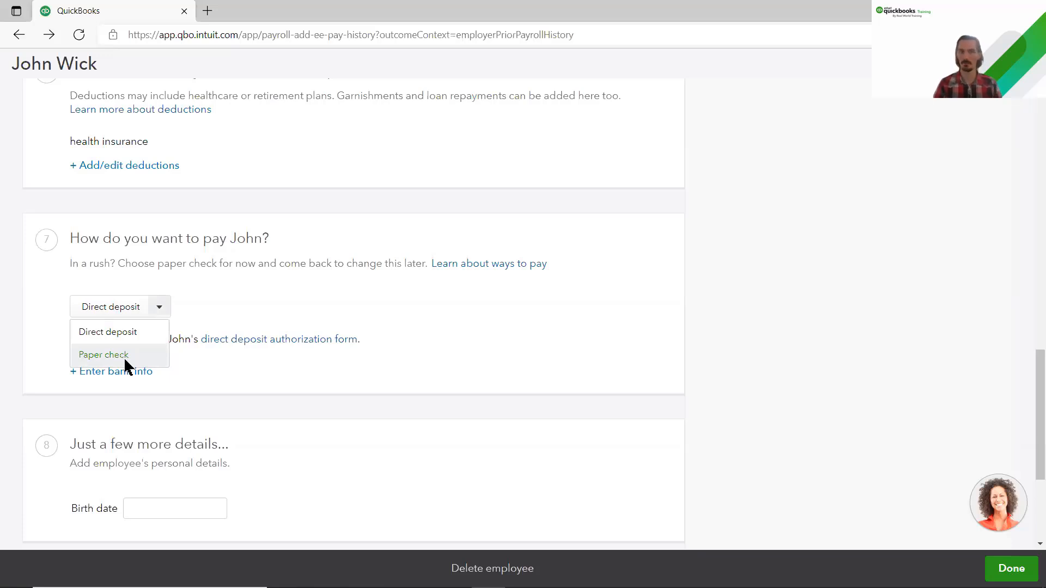
pyautogui.click(125, 358)
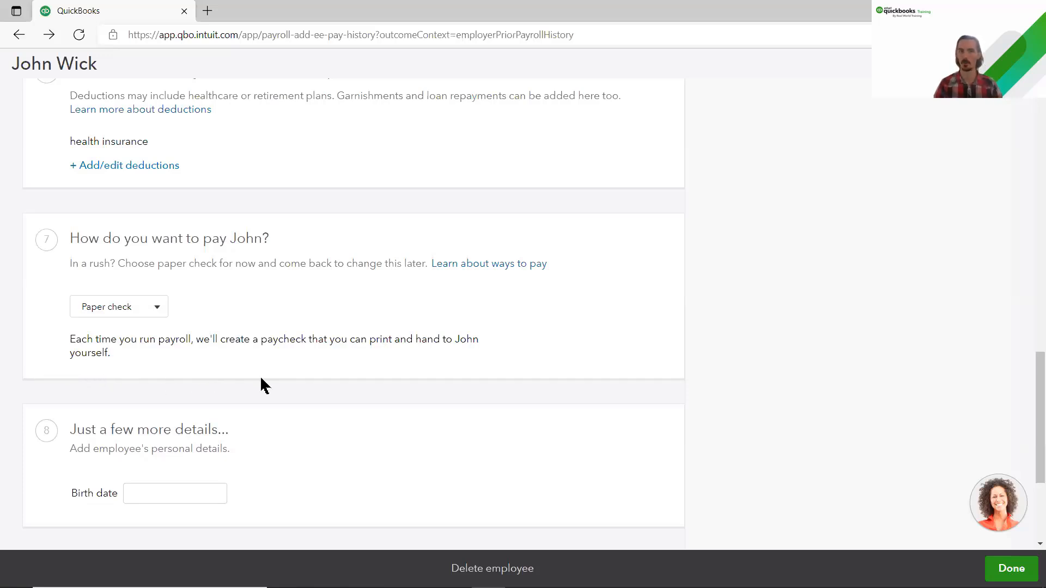
pyautogui.scroll(-3, 265, 386)
# Step: Enter the employee's birth date in mm/dd/yyyy format and submit the employee details
pyautogui.click(163, 305)
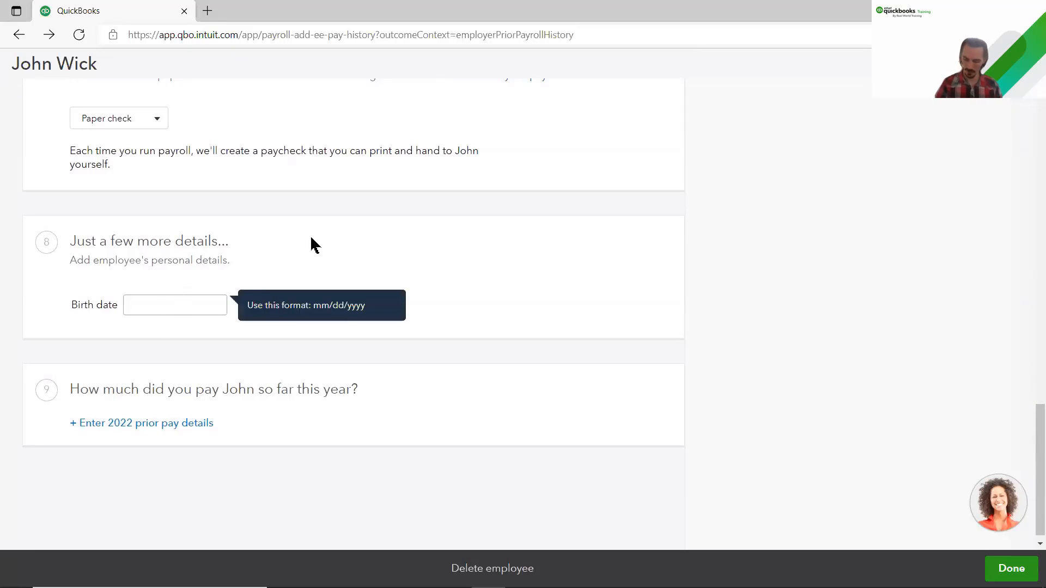
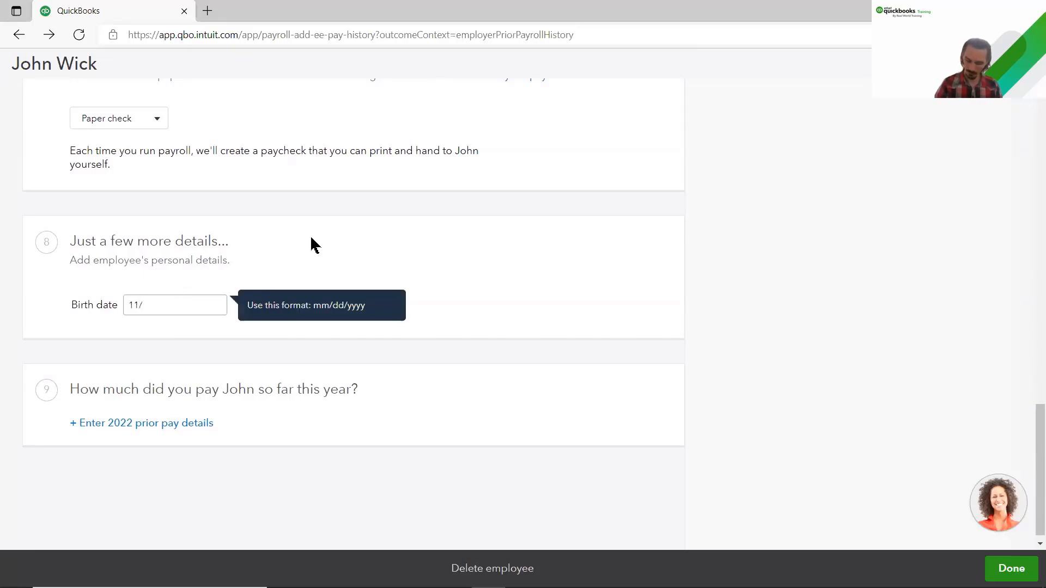
pyautogui.click(317, 239)
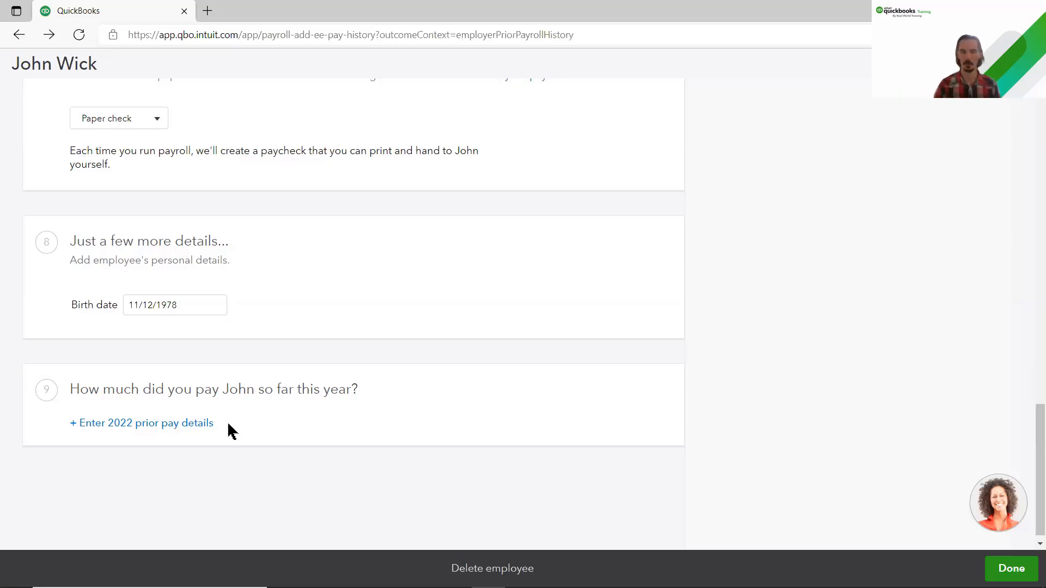
pyautogui.click(1002, 570)
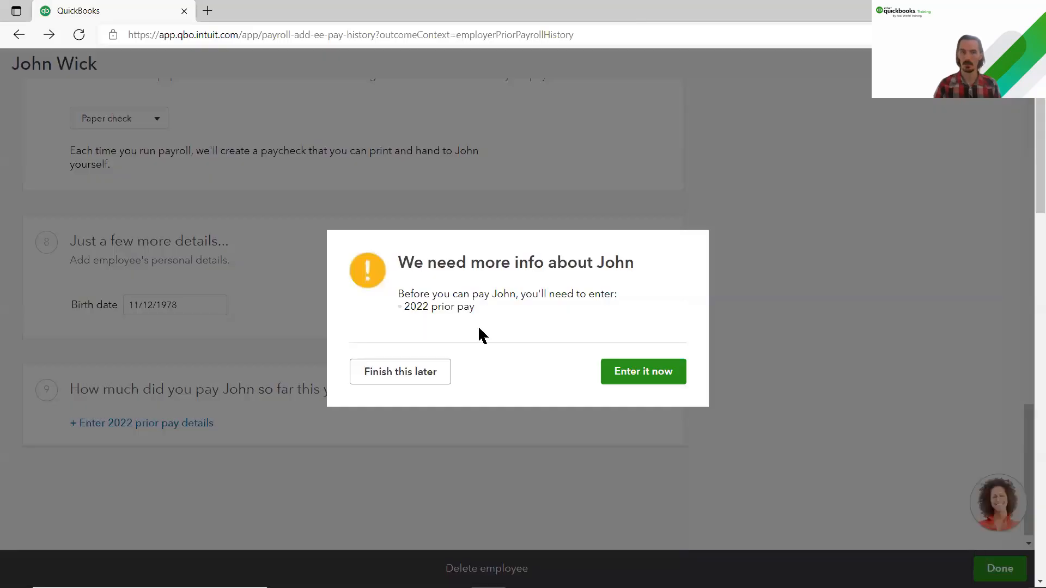
# Step: Answer No for 2022 prior pay, recording the employee wasn't paid since January 1
pyautogui.click(628, 379)
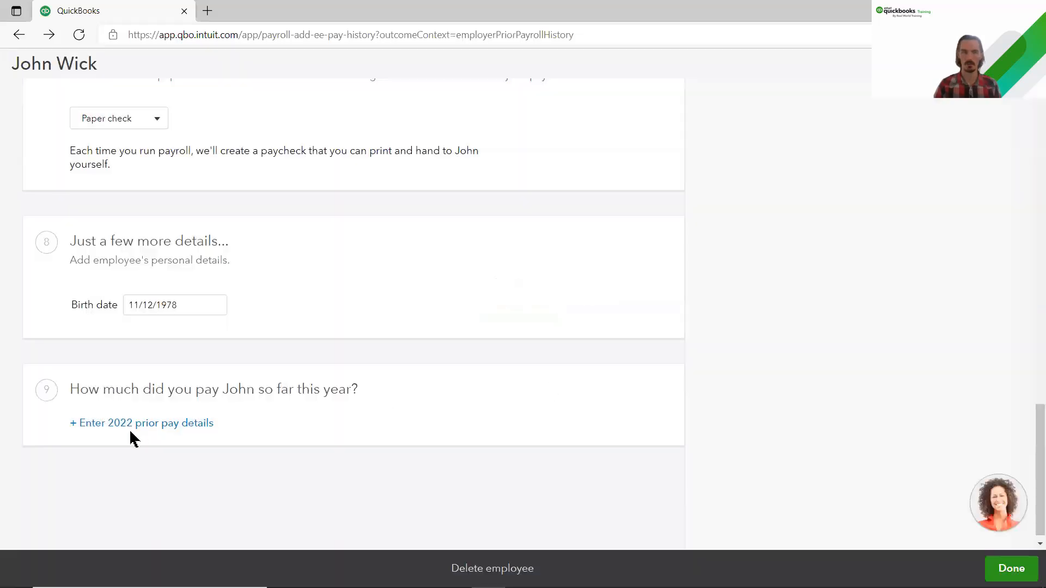
pyautogui.click(114, 425)
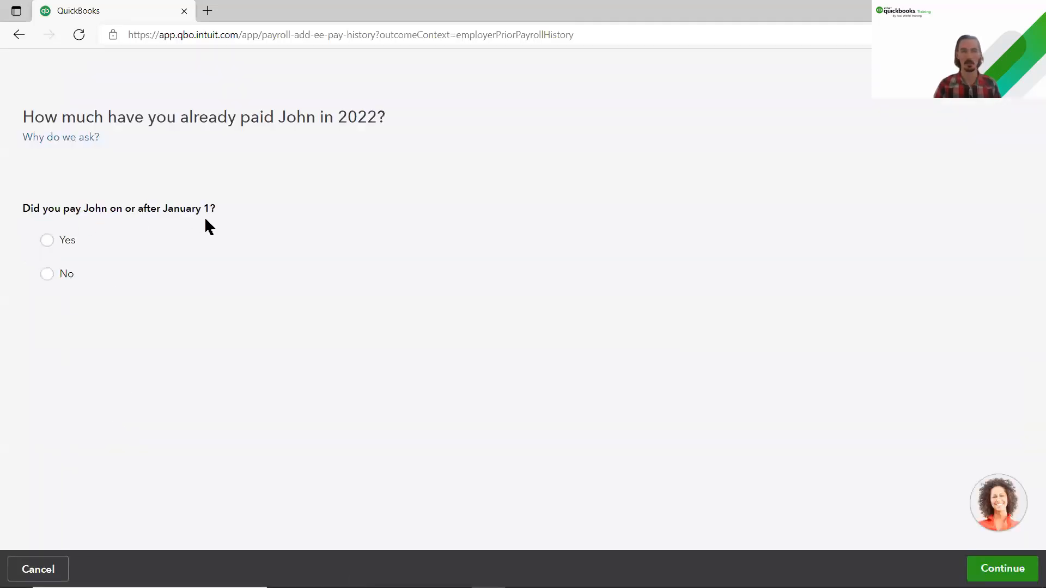
pyautogui.click(48, 275)
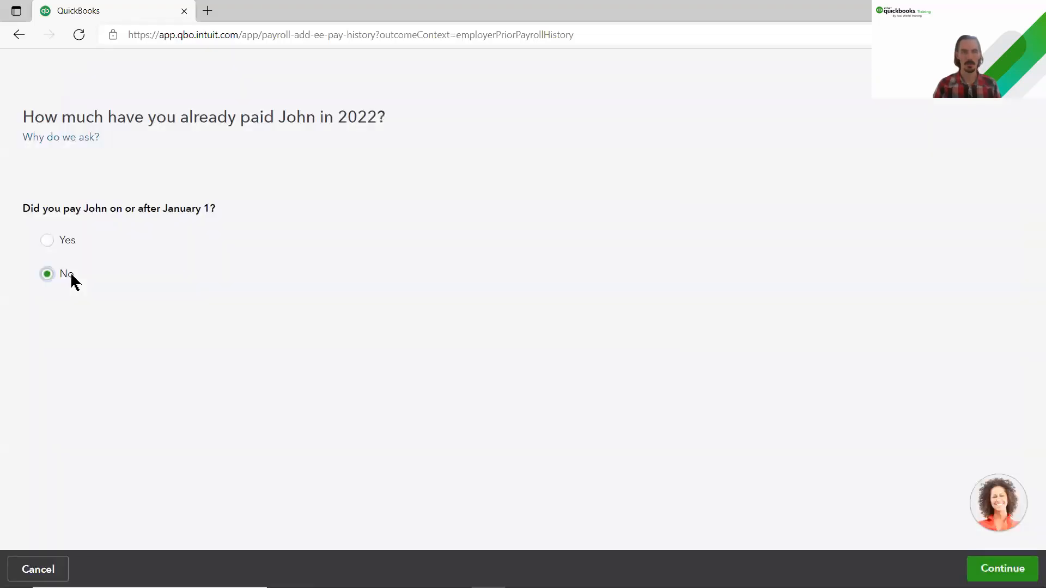
pyautogui.click(979, 574)
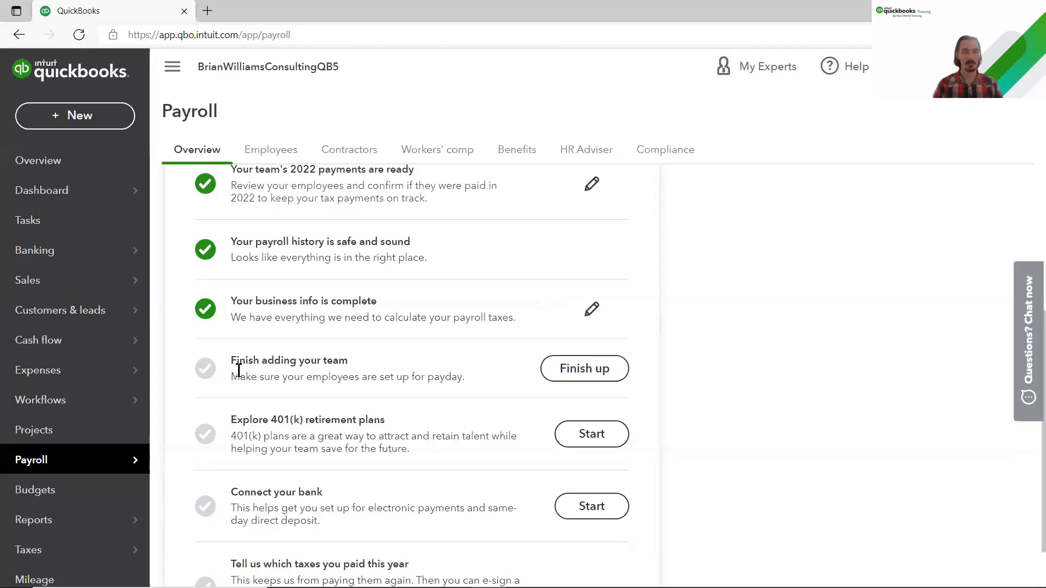
# Step: Finish up the team setup and confirm the employee list totalling $38,819.03 in 2022 net pay
pyautogui.click(590, 380)
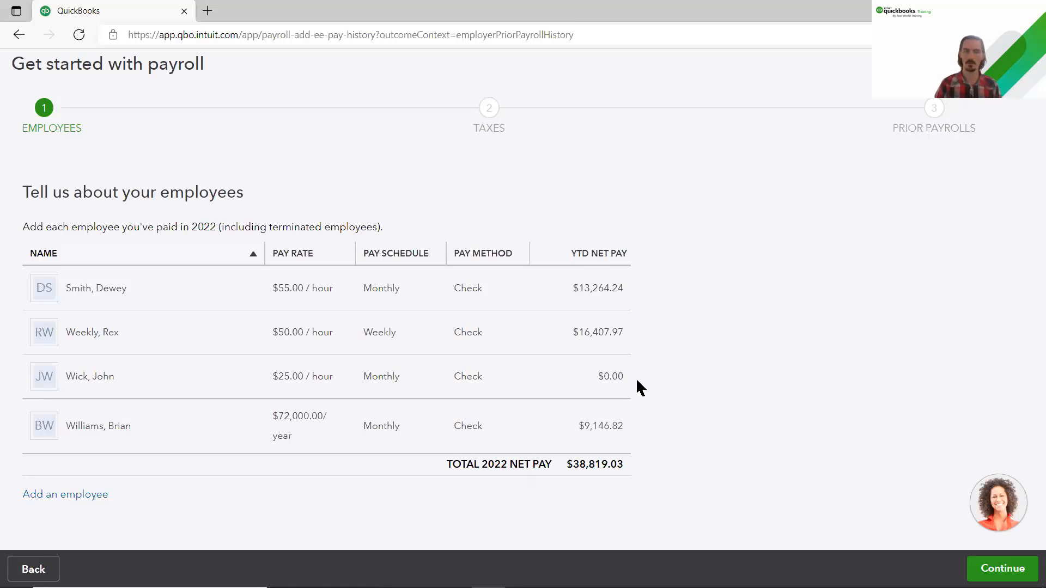
pyautogui.click(982, 570)
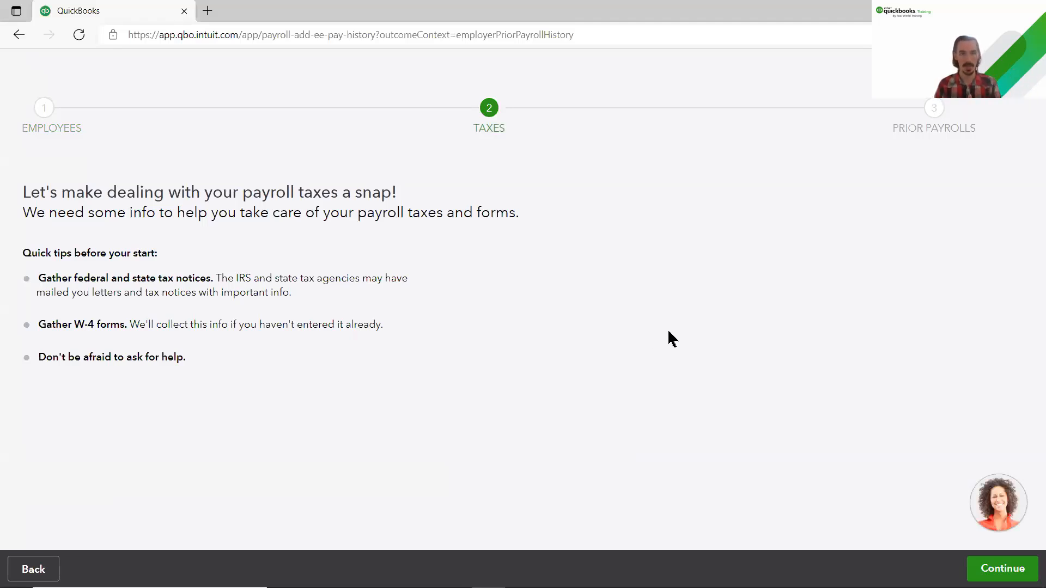
# Step: Set the company type to Limited Liability Company and submit the business details
pyautogui.click(970, 570)
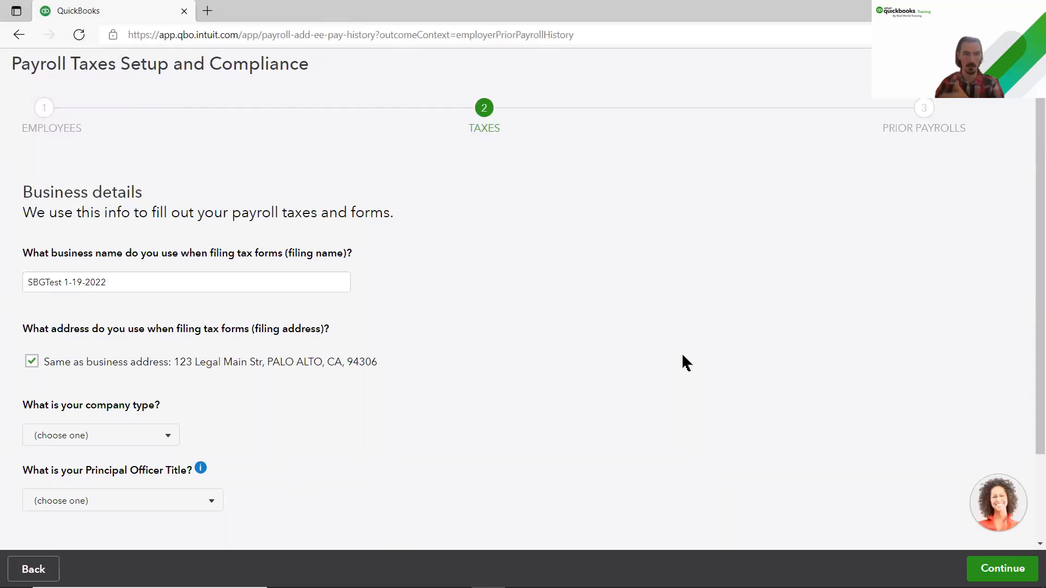
pyautogui.scroll(-2, 512, 359)
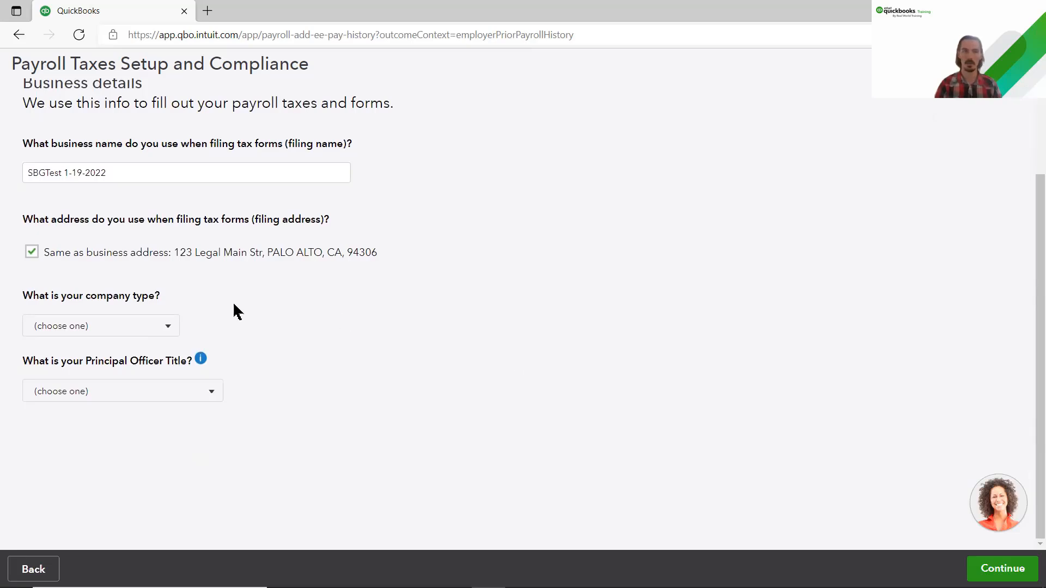
pyautogui.click(167, 328)
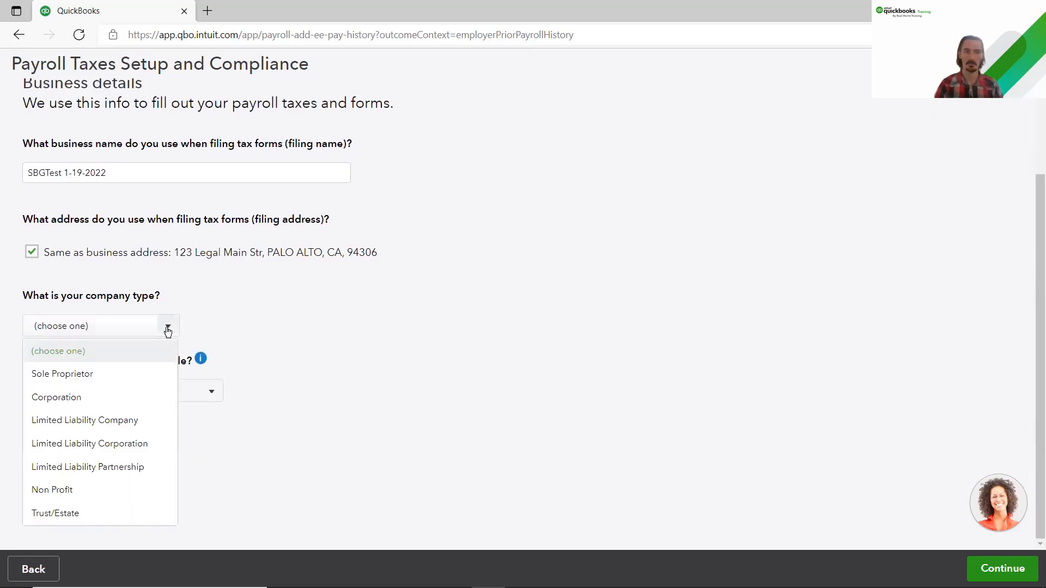
pyautogui.click(132, 419)
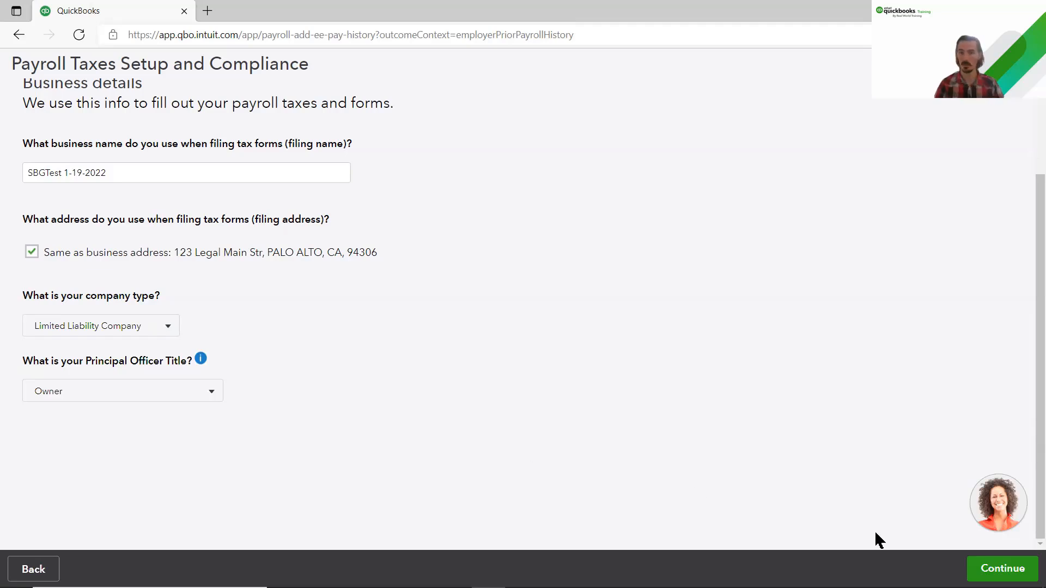
pyautogui.click(1003, 568)
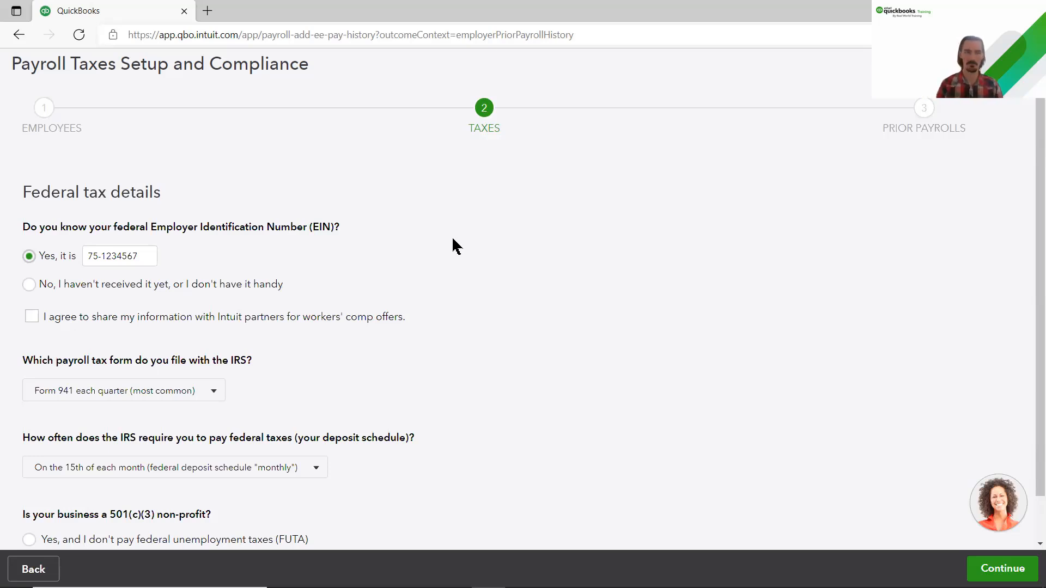
# Step: Accept federal Form 941 quarterly details and California taxes at 3.4% SUI, 0.10% ETT
pyautogui.scroll(-1, 448, 338)
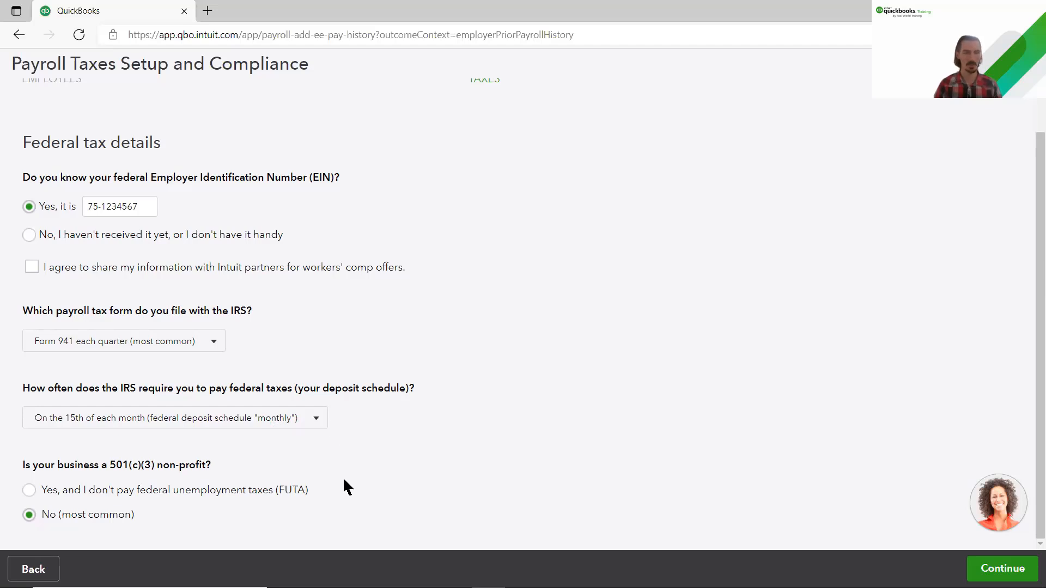
pyautogui.click(976, 572)
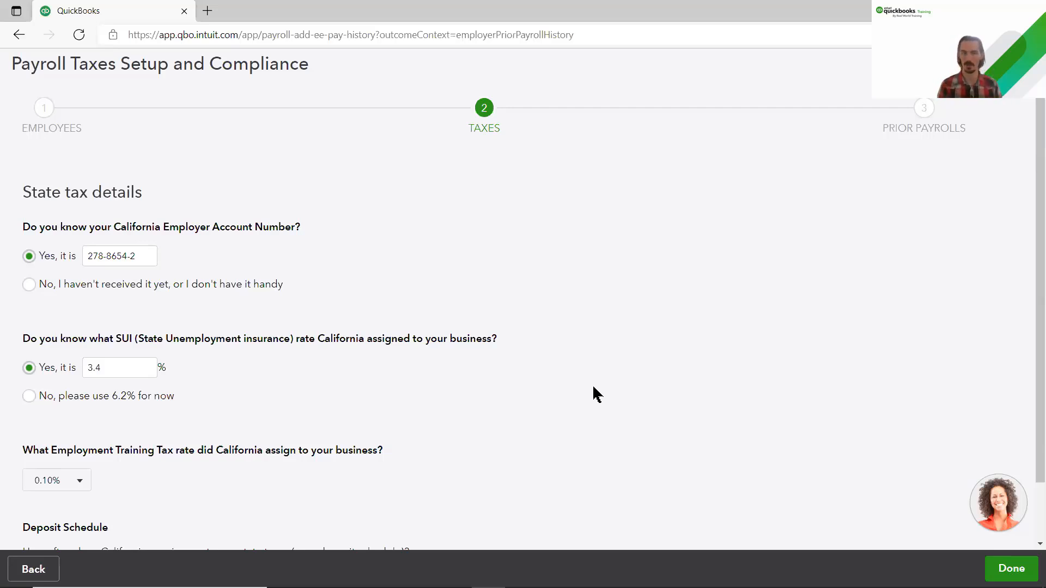
pyautogui.scroll(-2, 365, 245)
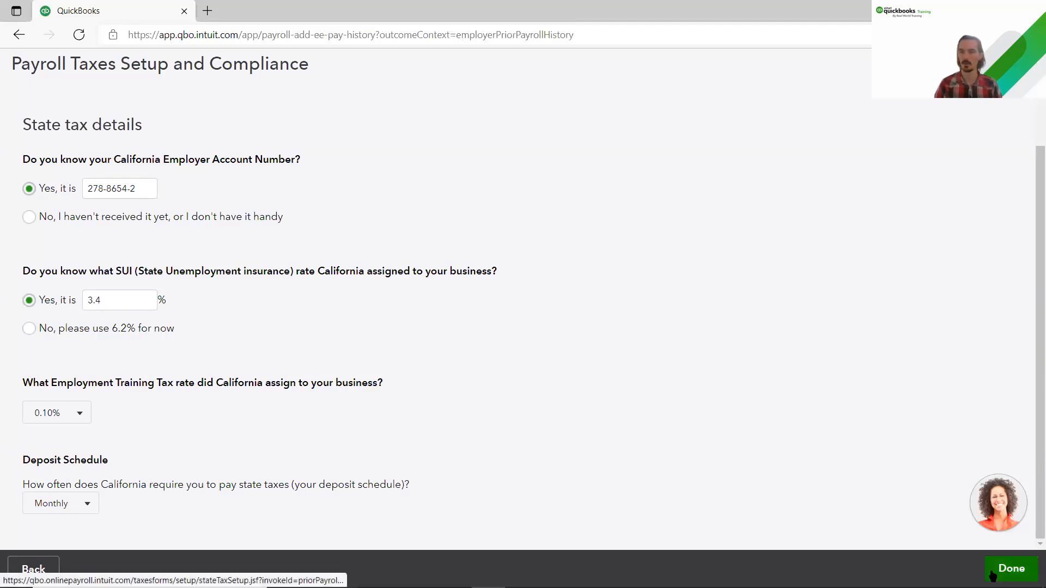
pyautogui.click(1012, 568)
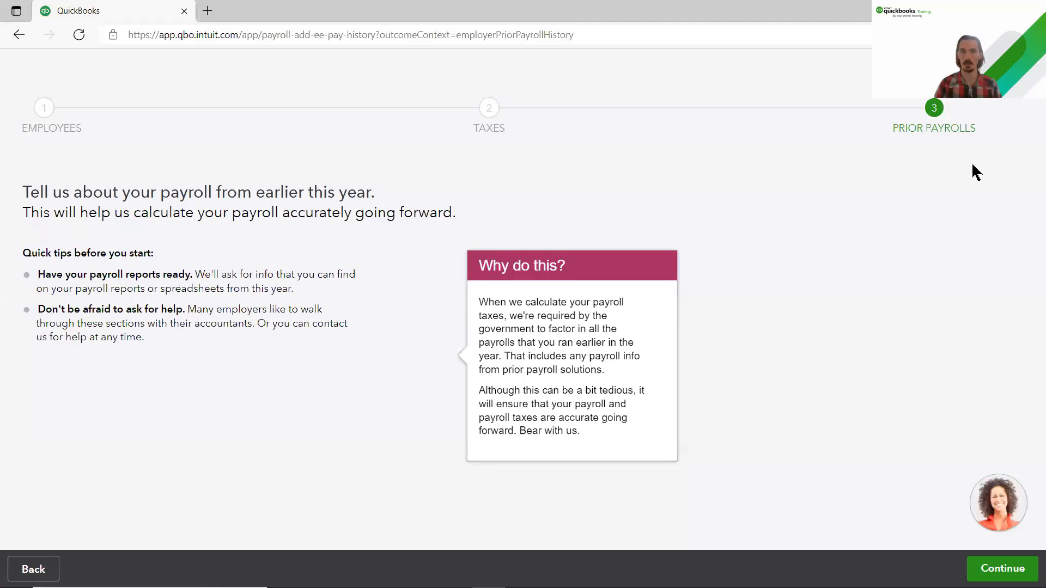
# Step: Review and confirm the prior payroll totals for the 01/01/2022–03/31/2022 quarter
pyautogui.click(1002, 572)
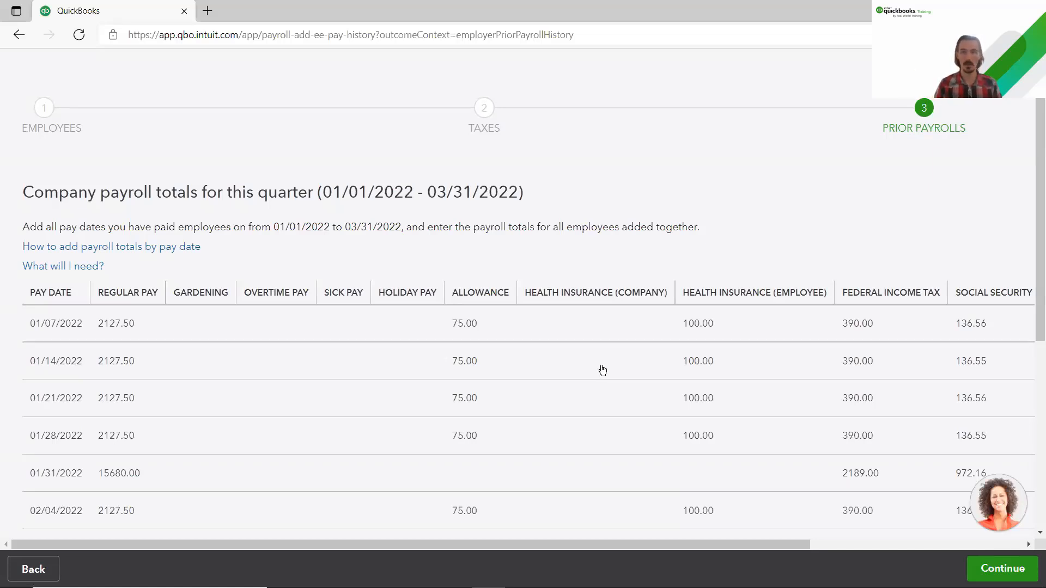
pyautogui.scroll(-1, 604, 368)
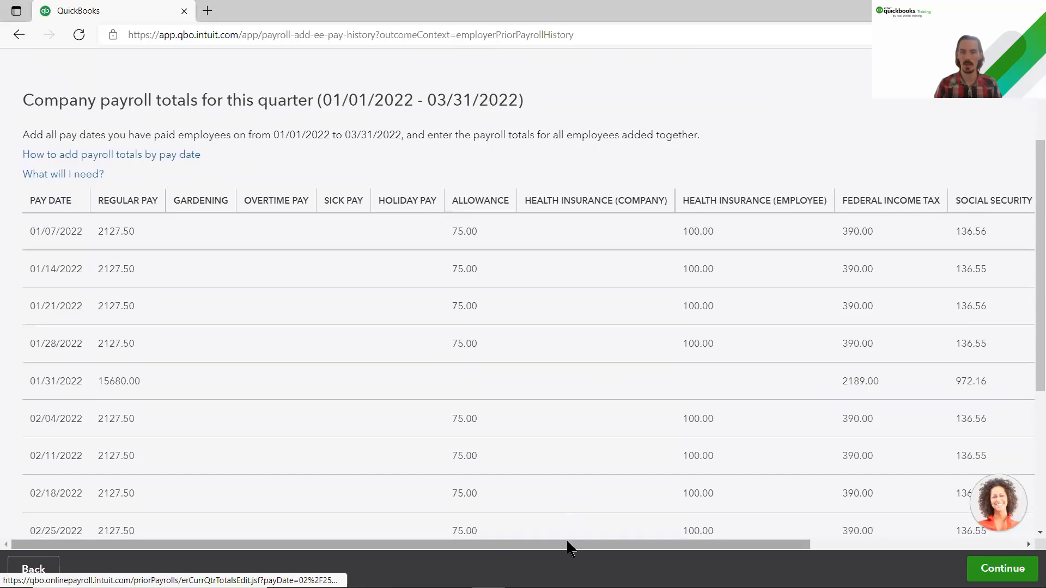
pyautogui.moveTo(567, 545); pyautogui.dragTo(545, 538)
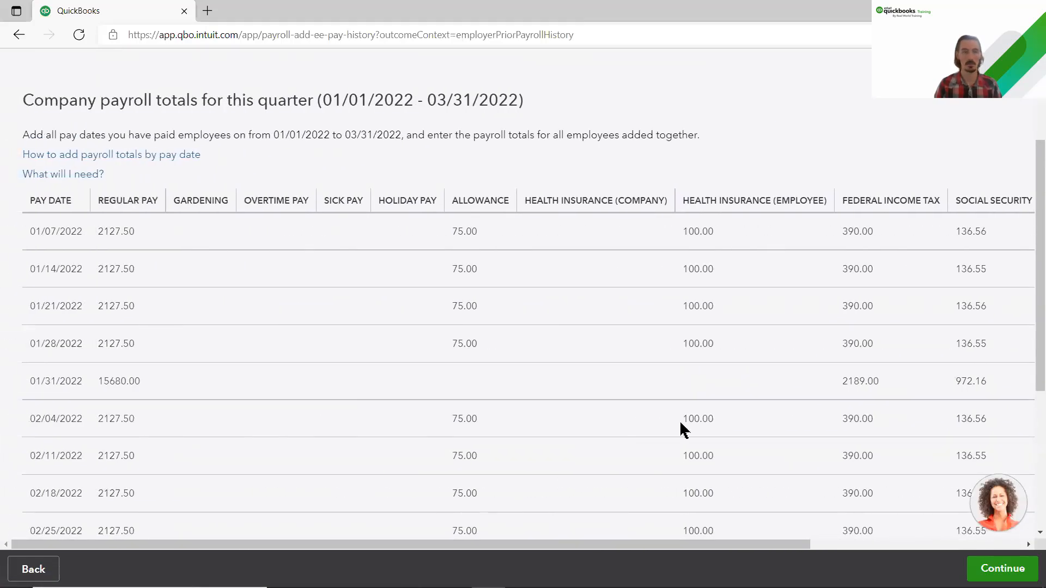
pyautogui.scroll(-5, 679, 430)
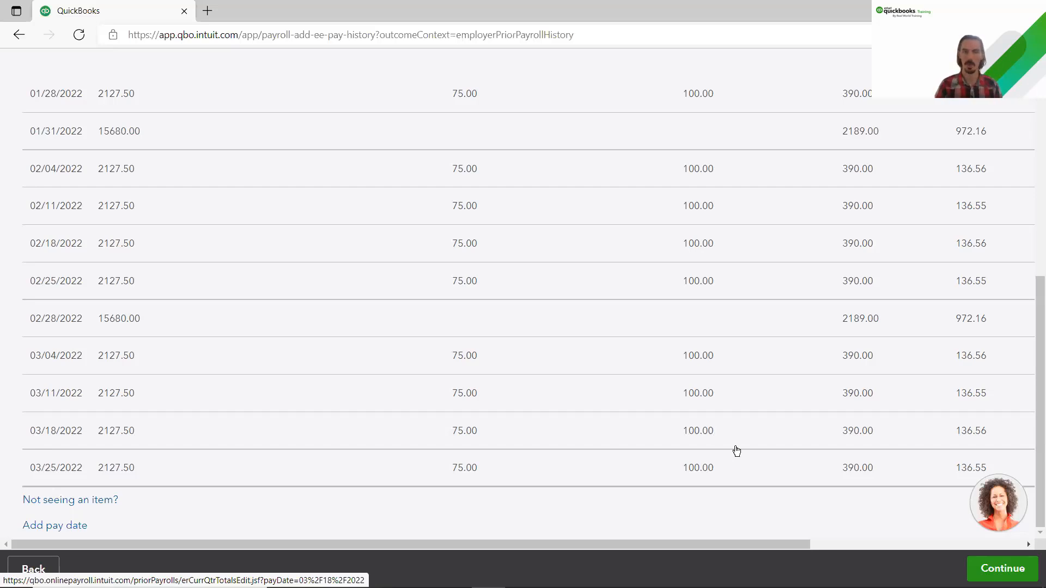
pyautogui.click(984, 571)
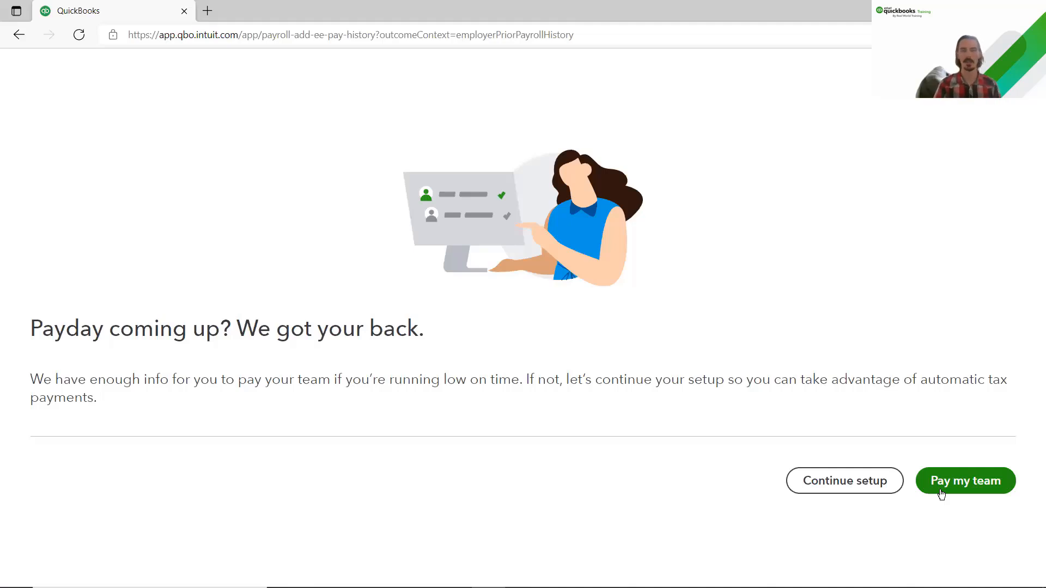
# Step: Choose Continue setup rather than Pay my team
pyautogui.click(849, 482)
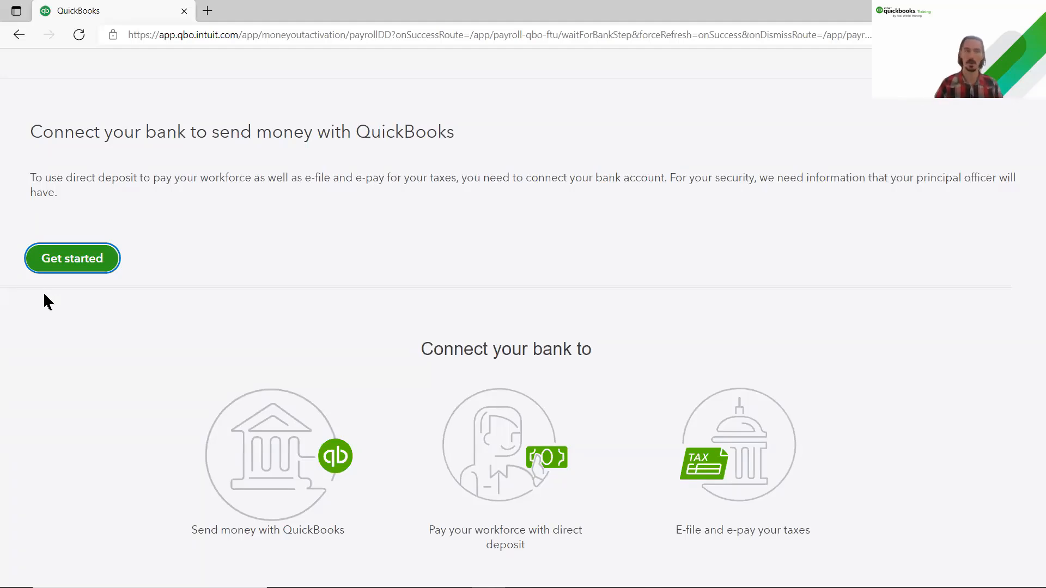
# Step: Begin direct deposit setup, look over its page, then exit before finishing the bank details
pyautogui.click(62, 267)
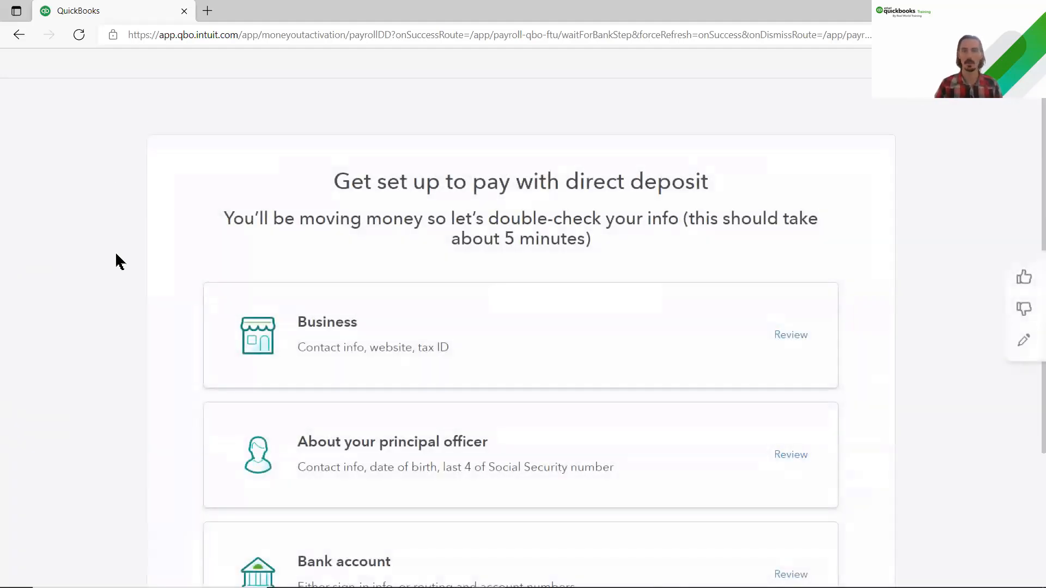
pyautogui.scroll(-2, 116, 254)
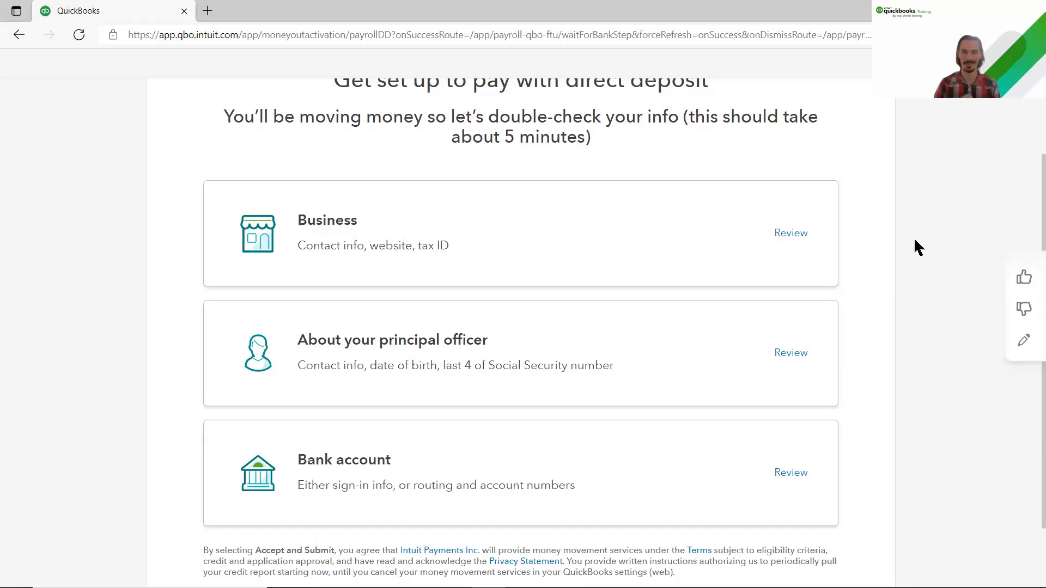
pyautogui.scroll(2, 917, 245)
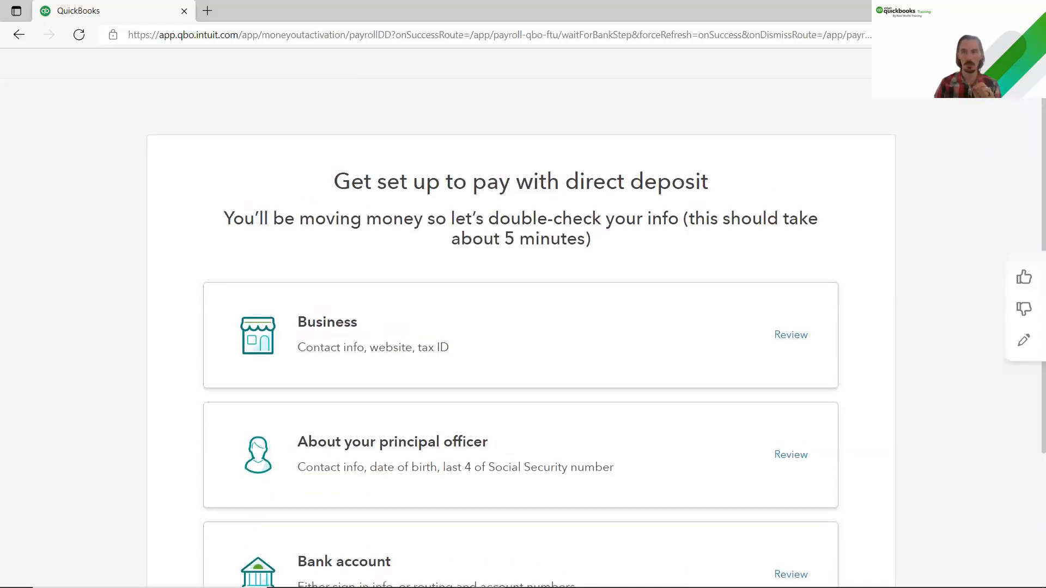
pyautogui.click(1024, 64)
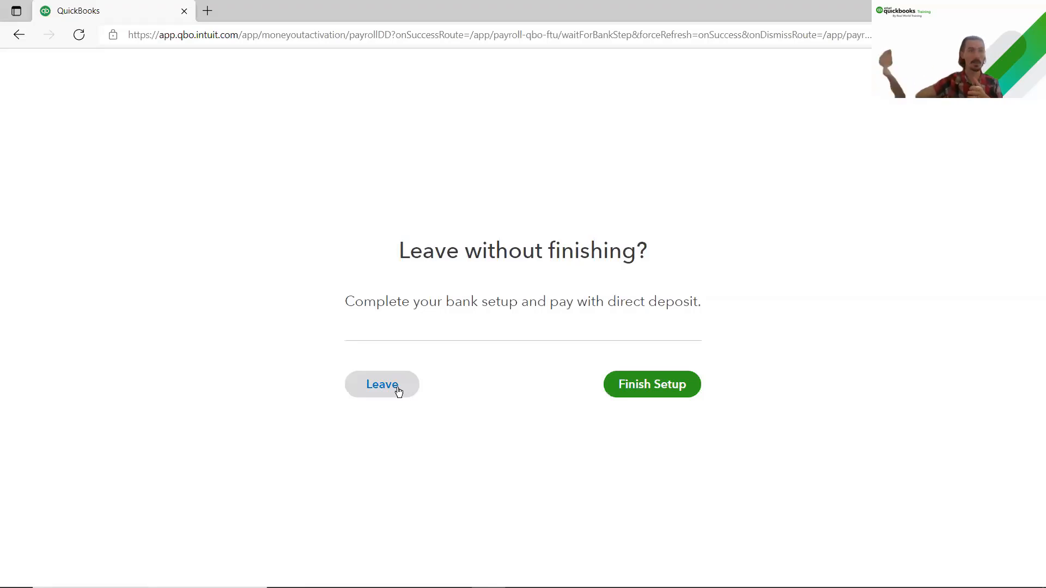
# Step: Leave the unfinished bank setup, review the Payroll Overview setup tasks, and open the gear menu
pyautogui.click(397, 389)
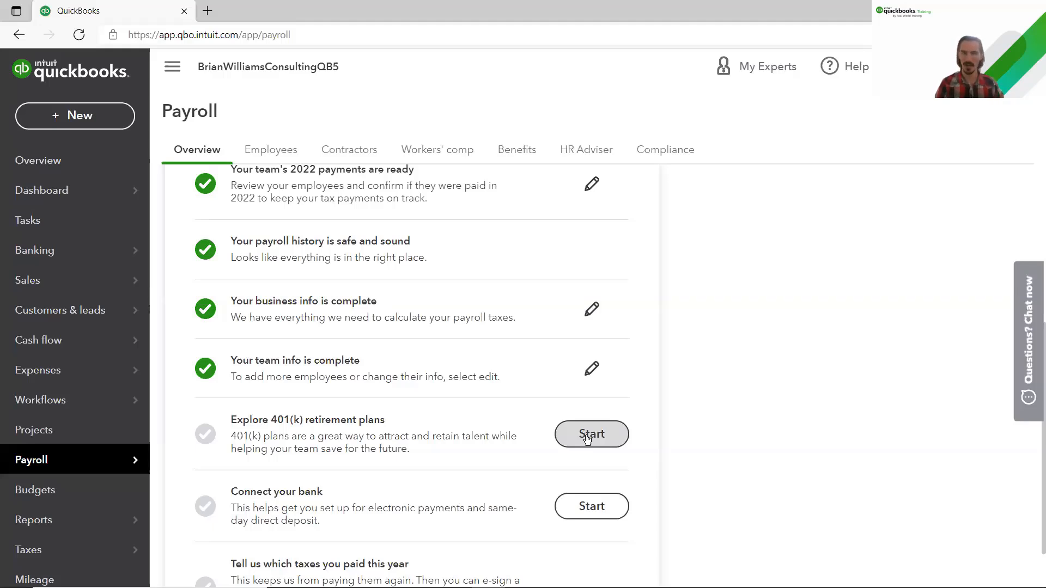
pyautogui.scroll(-1, 587, 440)
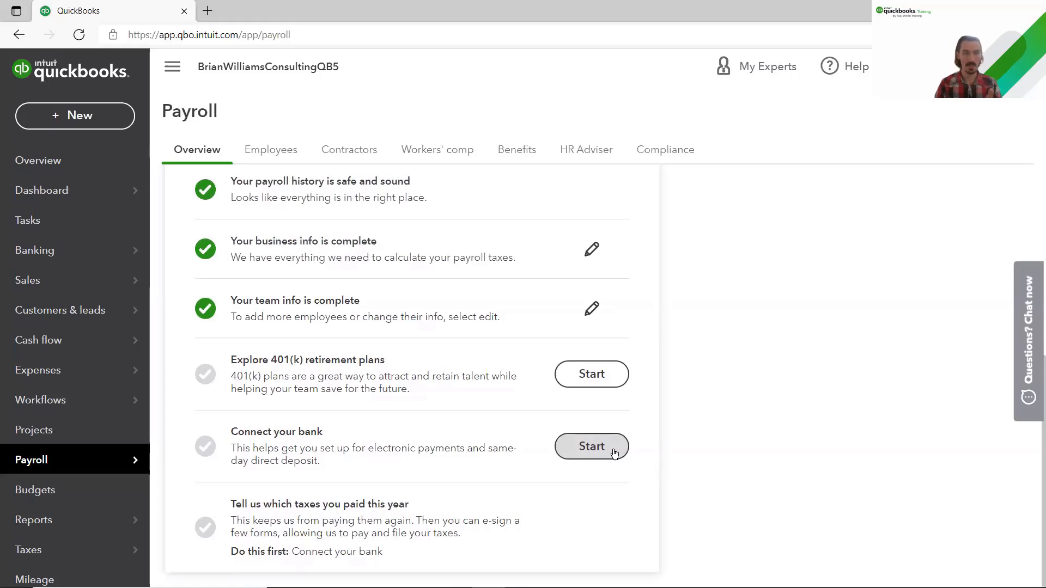
pyautogui.moveTo(480, 520); pyautogui.dragTo(531, 526)
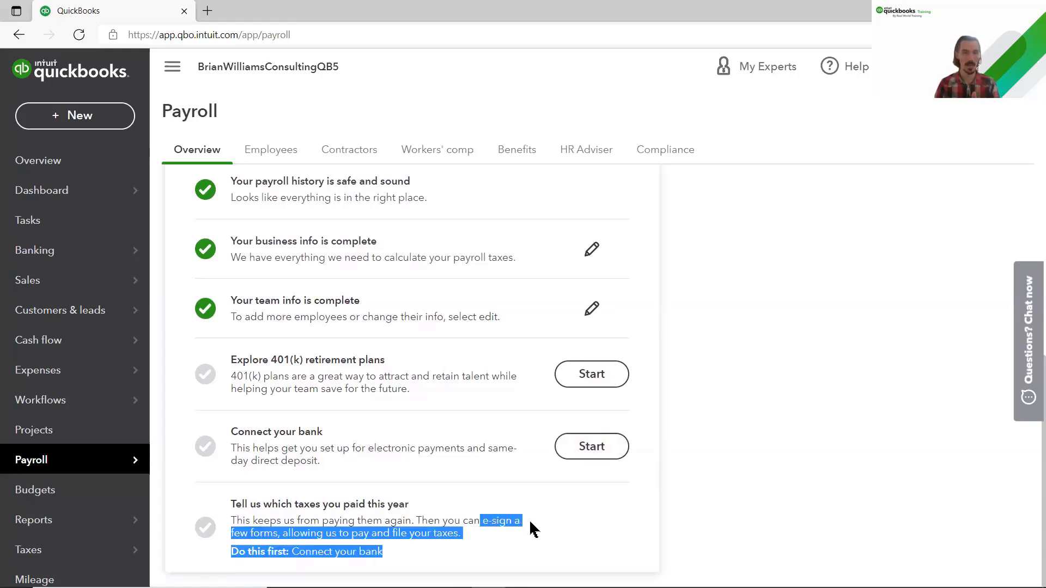
pyautogui.click(723, 461)
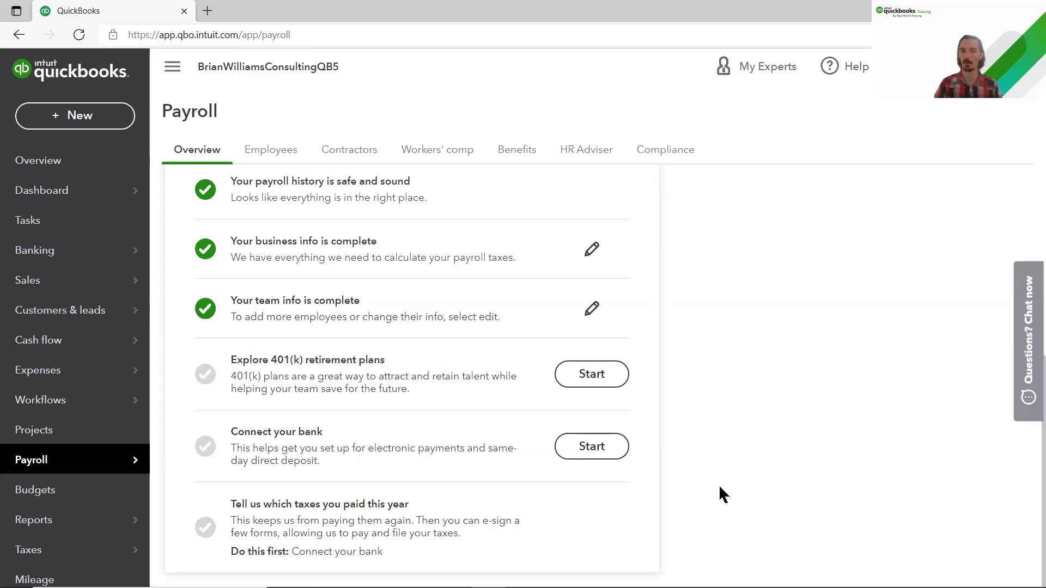
pyautogui.scroll(6, 725, 490)
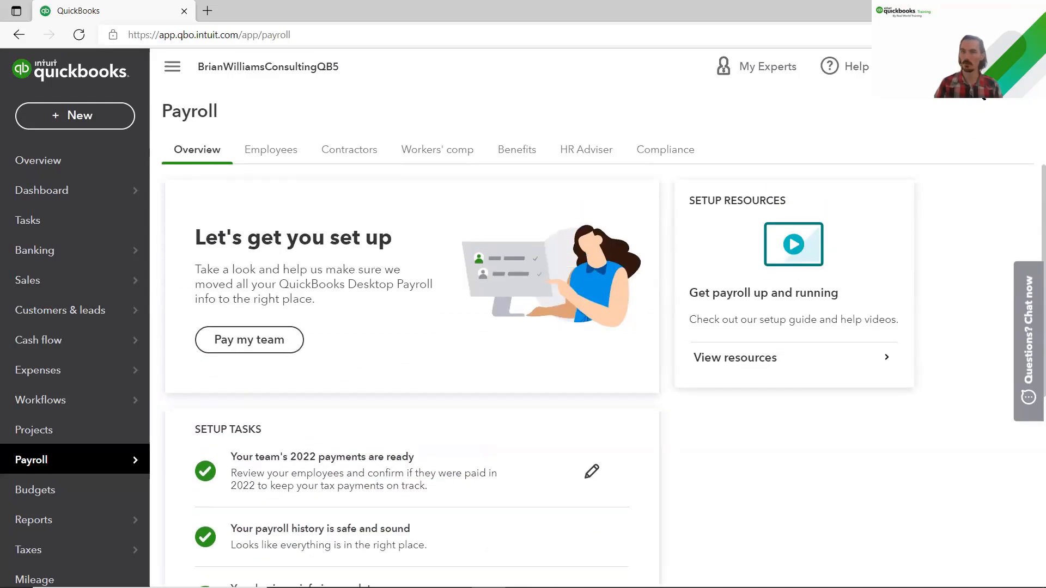
pyautogui.click(967, 67)
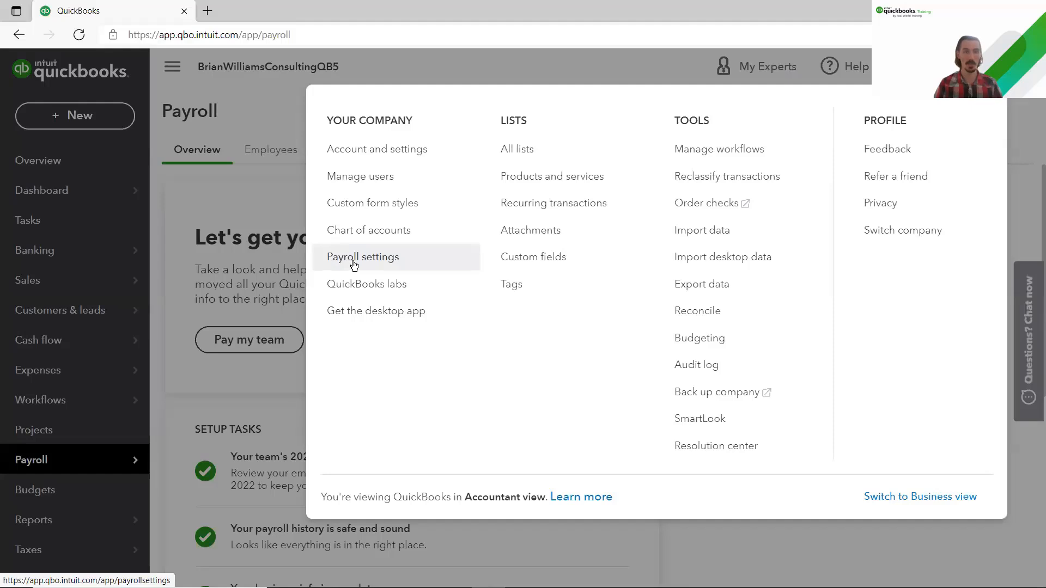
pyautogui.click(354, 266)
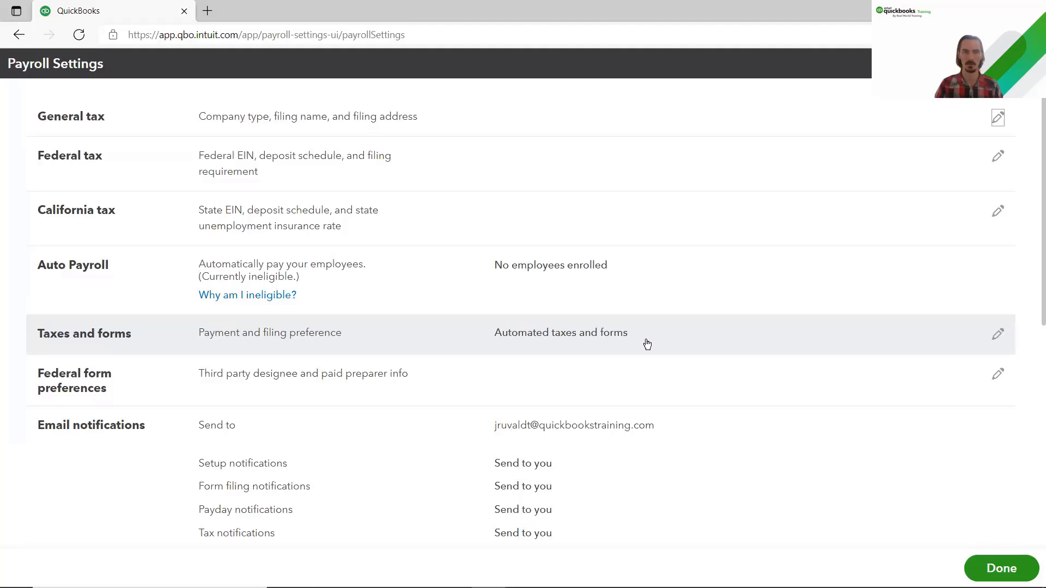
pyautogui.scroll(-3, 177, 349)
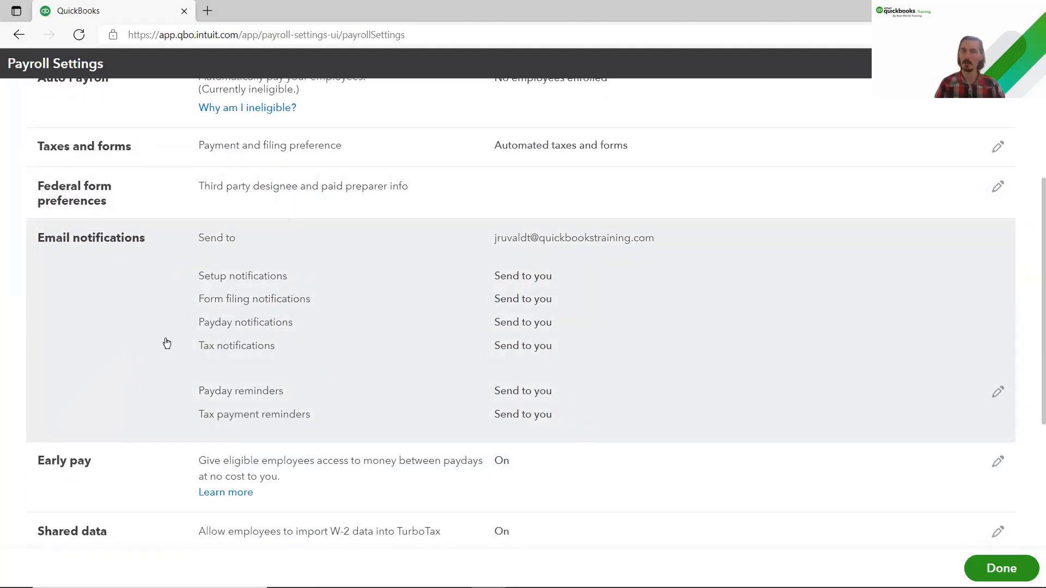
pyautogui.scroll(-4, 166, 343)
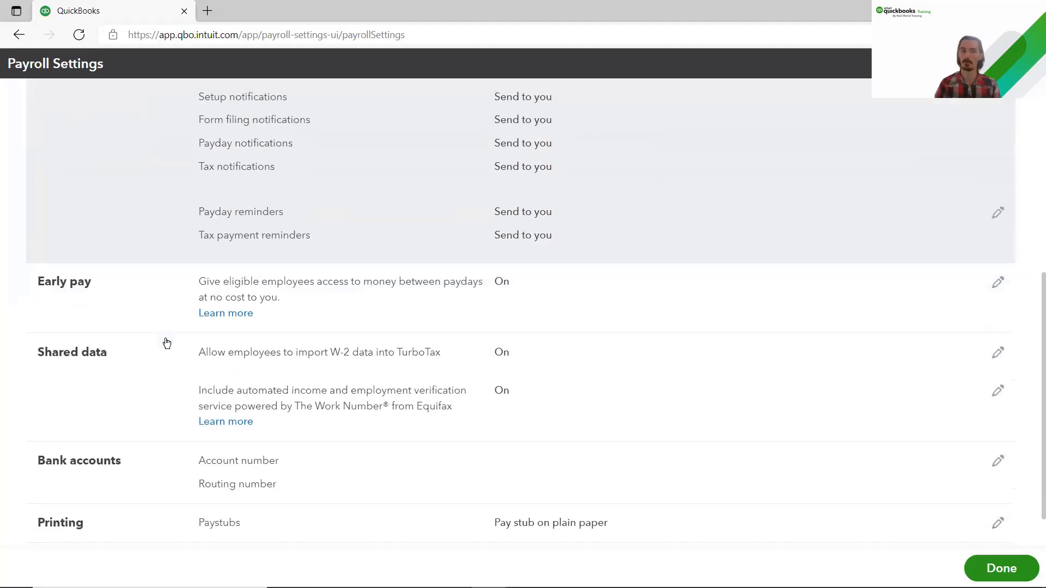
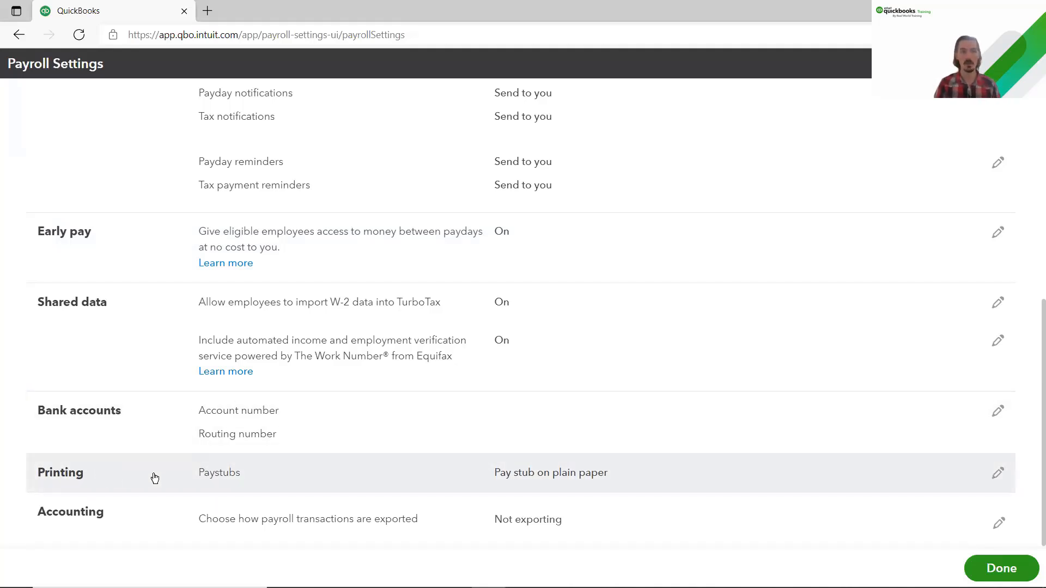
# Step: Change Printing to 'Paycheck on QuickBooks-compatible check paper' with 'Print paycheck and 1 pay stub' and save
pyautogui.click(262, 477)
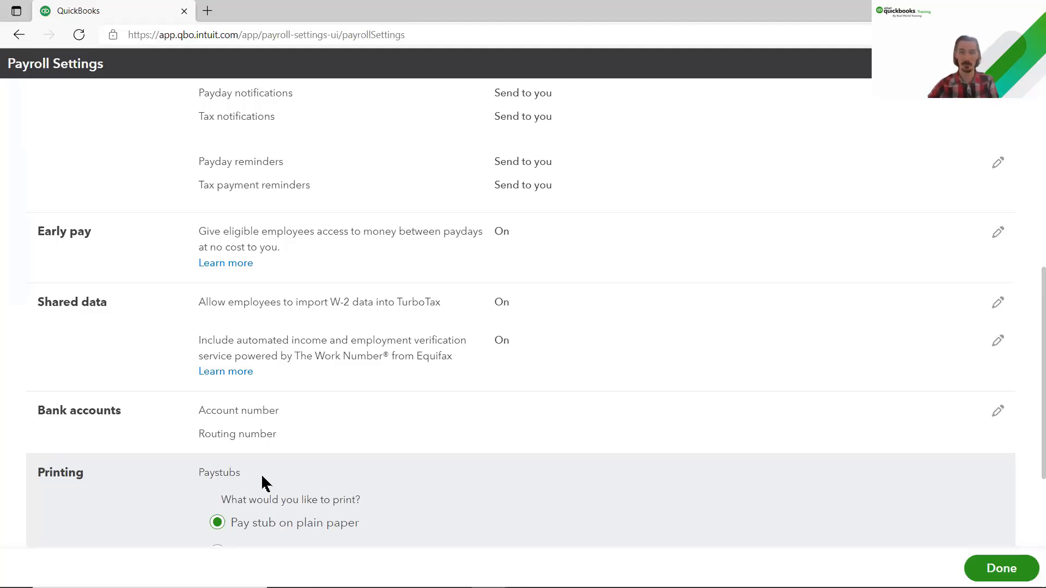
pyautogui.scroll(-3, 264, 471)
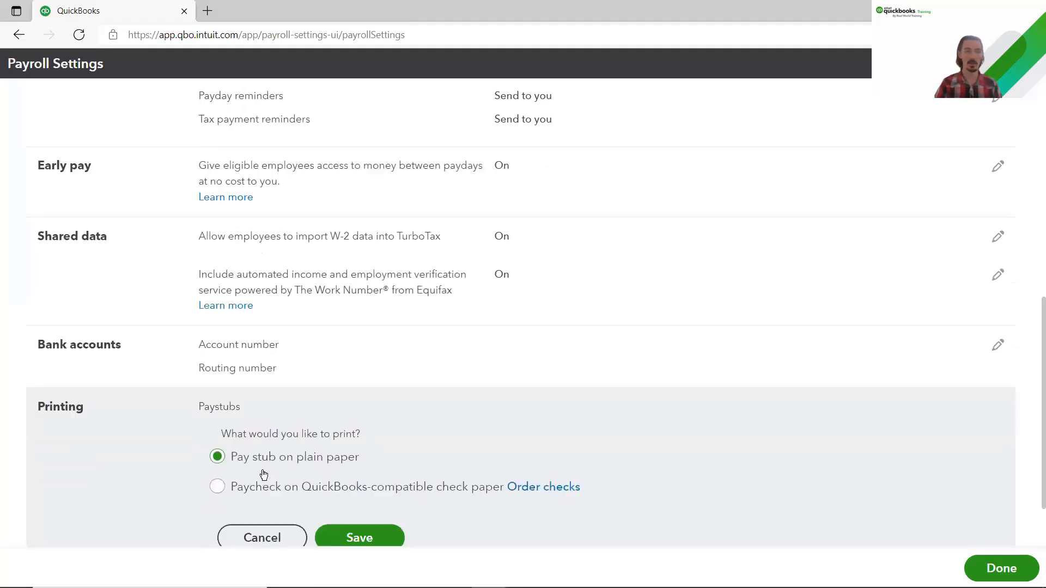
pyautogui.click(218, 407)
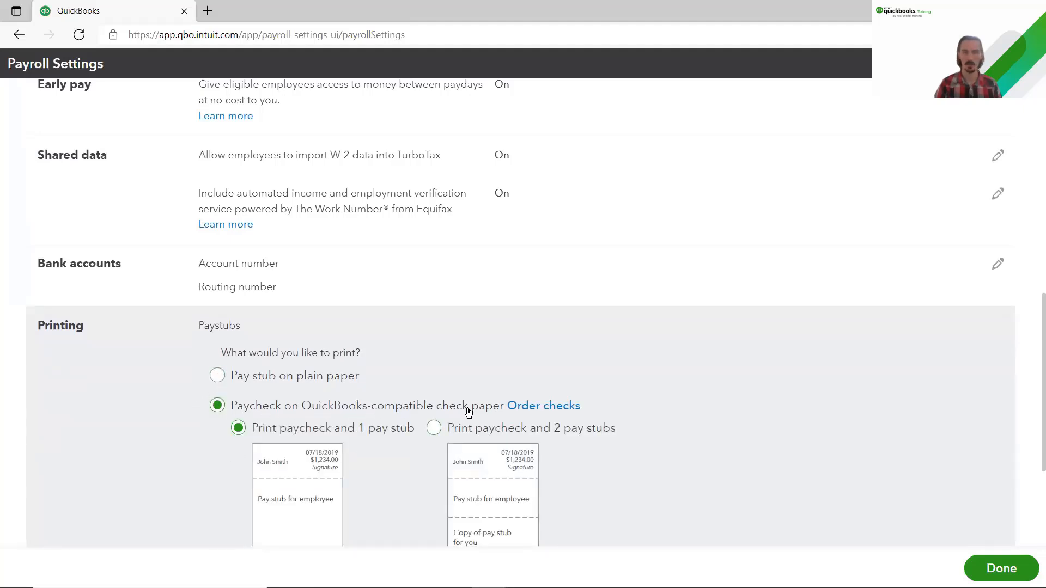
pyautogui.scroll(-2, 406, 417)
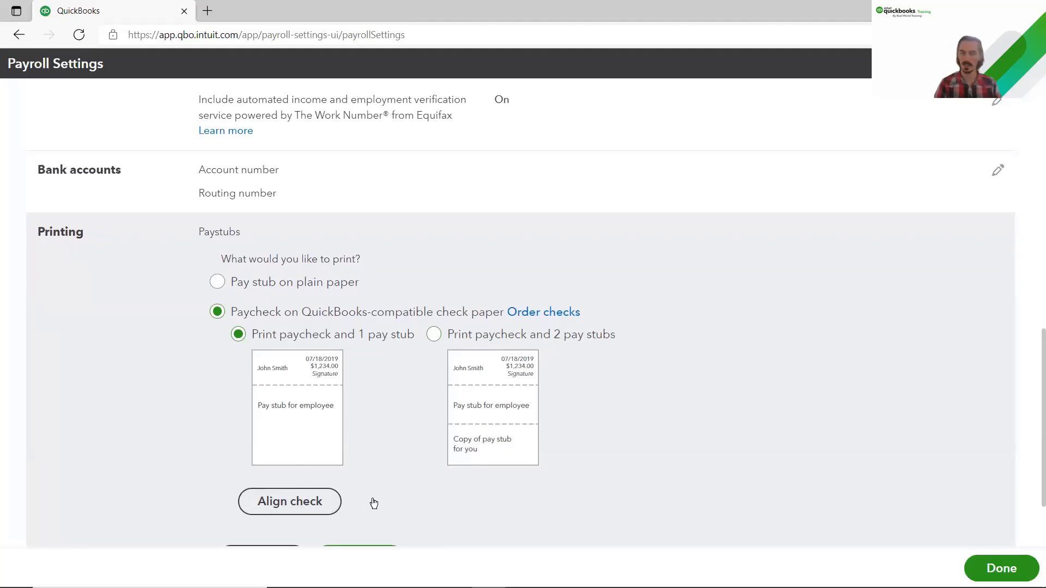
pyautogui.scroll(-1, 381, 497)
pyautogui.scroll(-1, 382, 497)
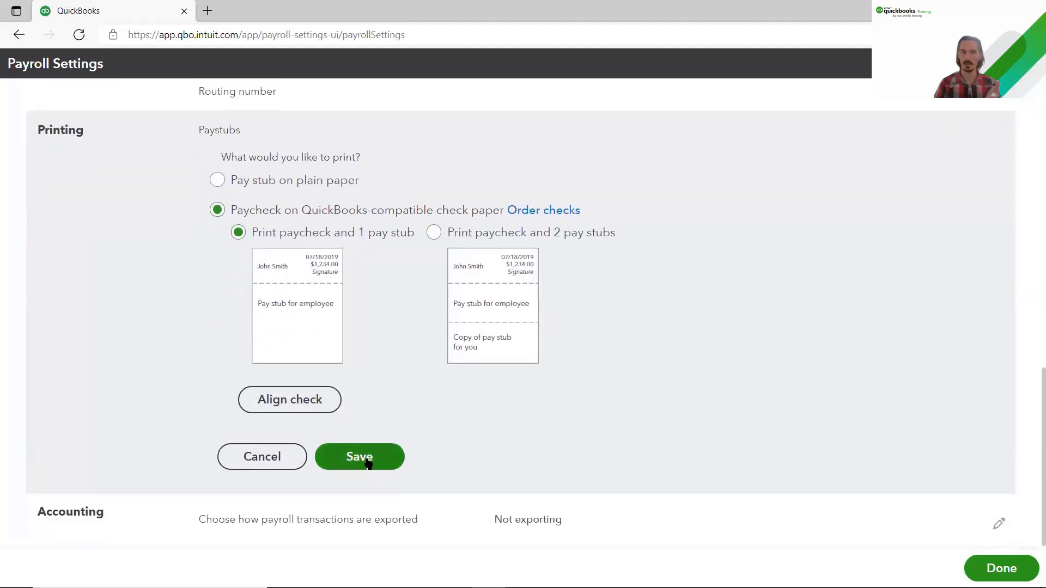
pyautogui.click(398, 457)
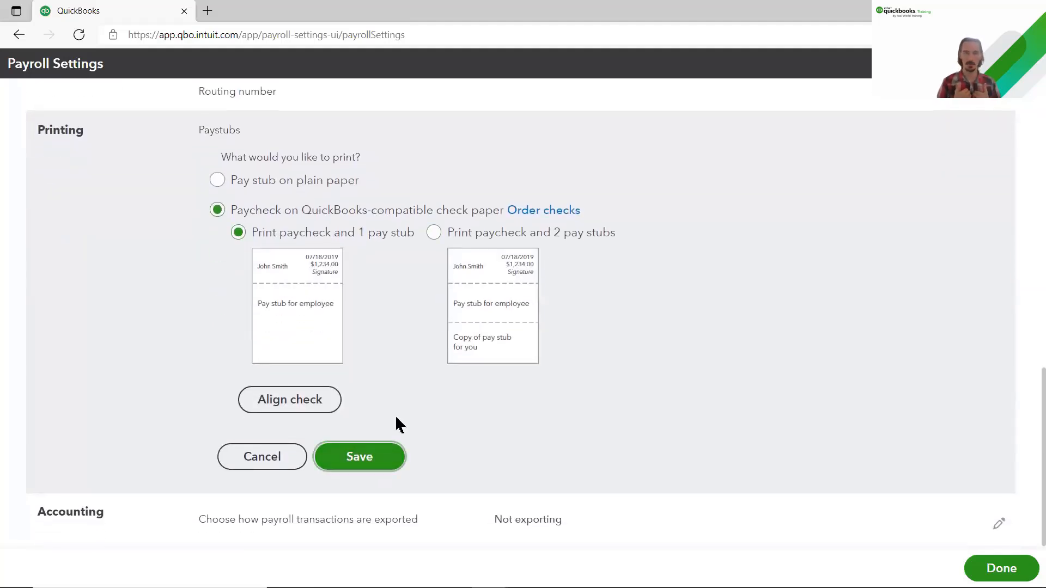
pyautogui.click(384, 457)
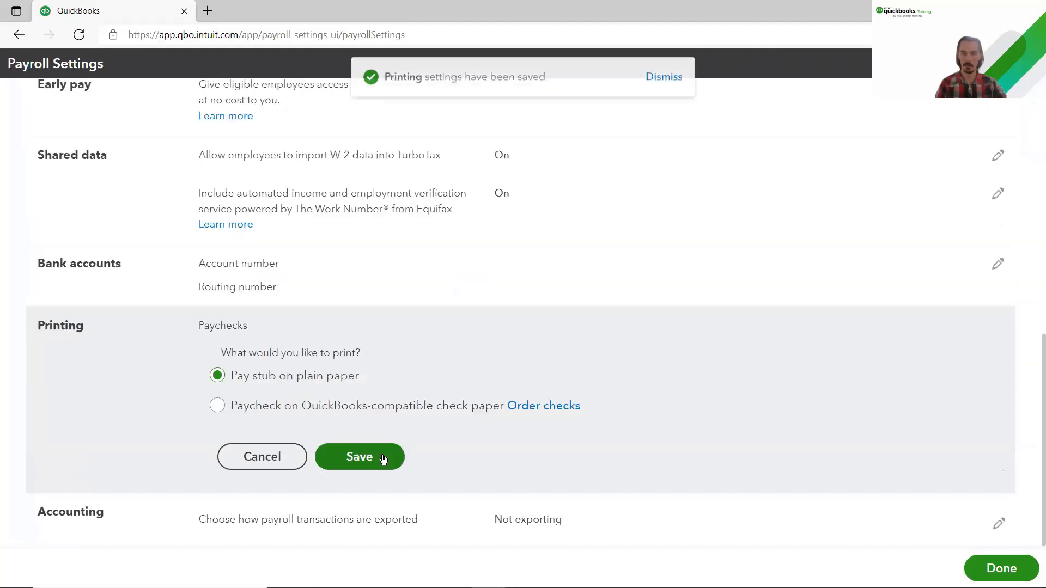
pyautogui.click(221, 406)
pyautogui.scroll(-4, 380, 435)
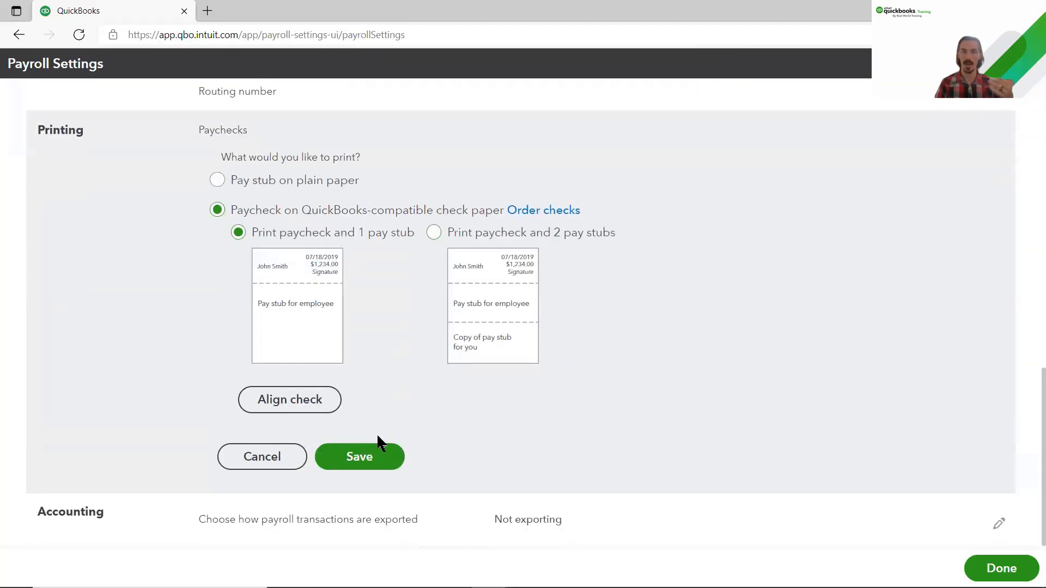
pyautogui.click(372, 456)
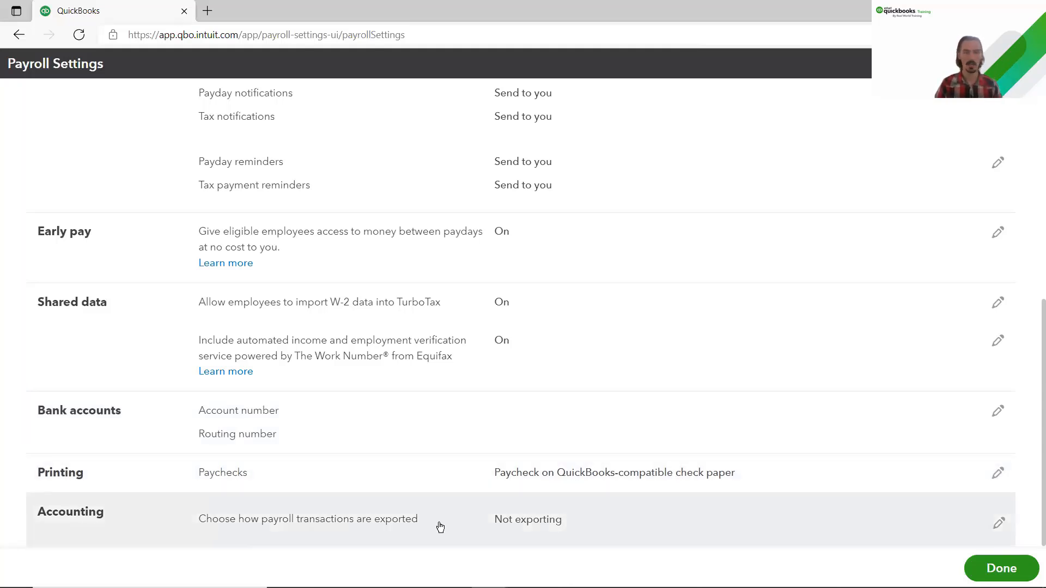
# Step: In payroll Accounting preferences, set the bank account for paycheck and payroll tax payments to checking
pyautogui.click(998, 524)
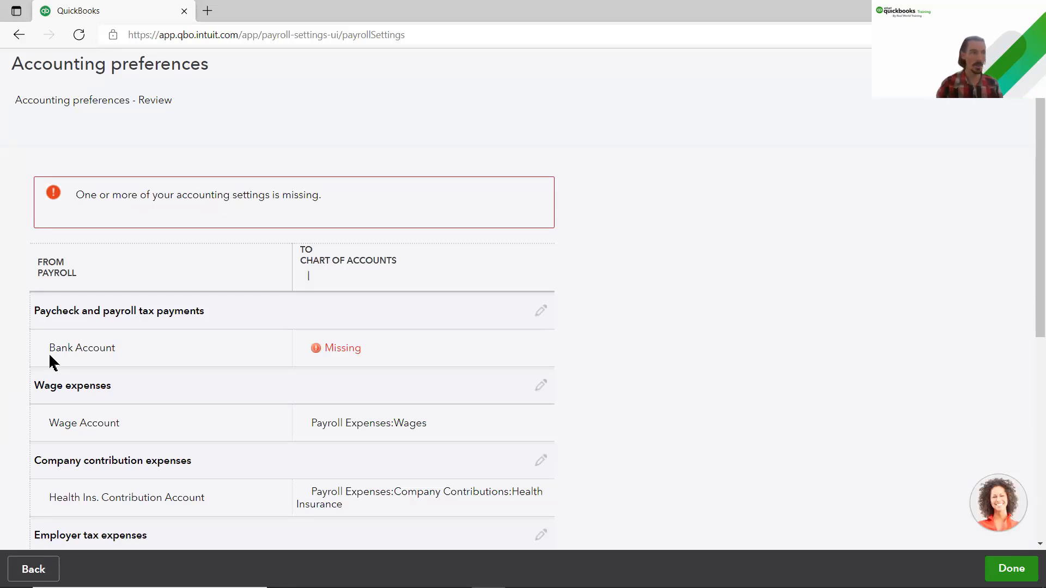
pyautogui.click(544, 318)
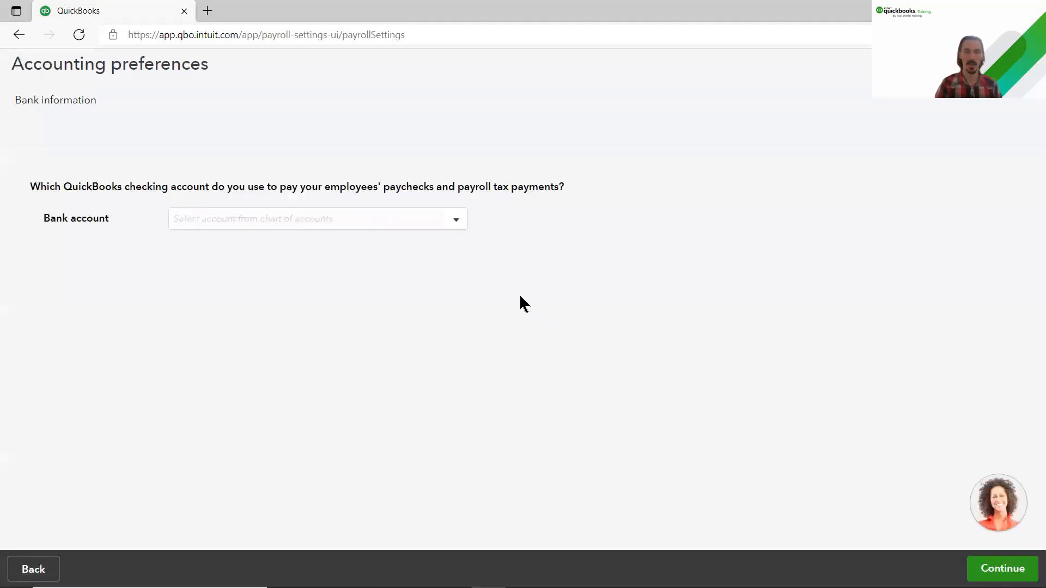
pyautogui.click(457, 220)
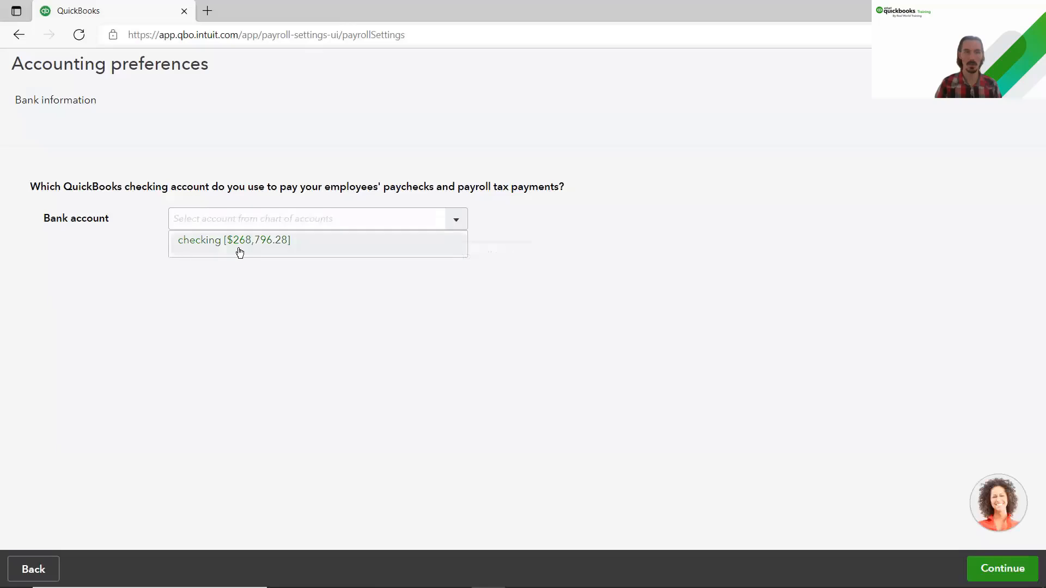
pyautogui.click(327, 252)
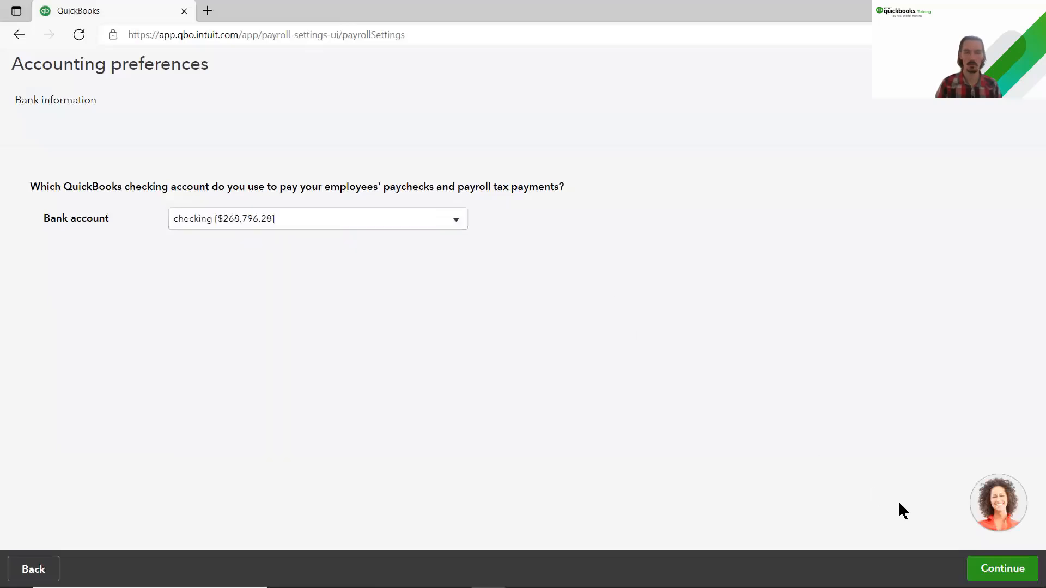
pyautogui.click(1003, 568)
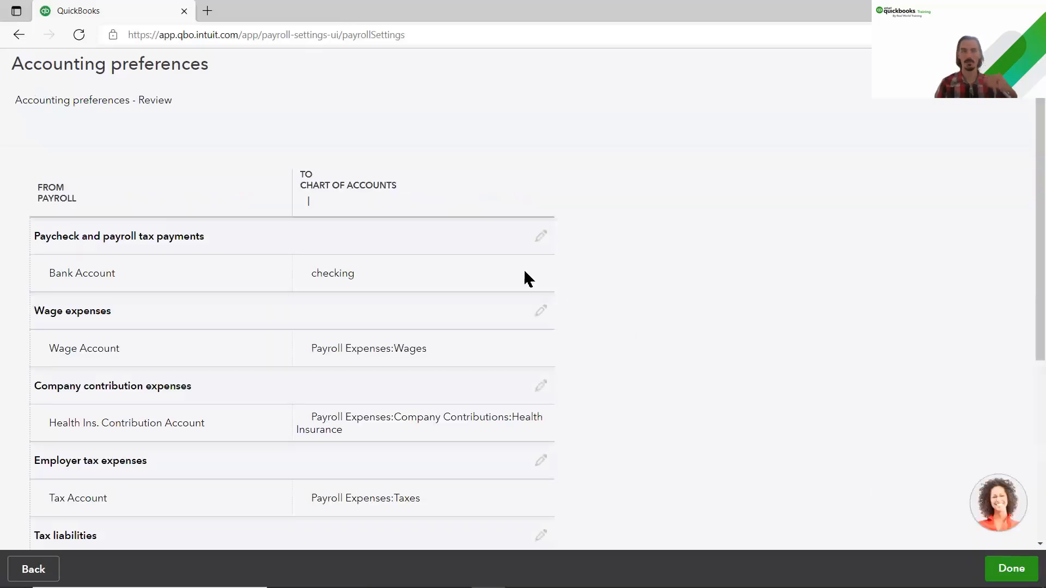
pyautogui.scroll(-3, 618, 279)
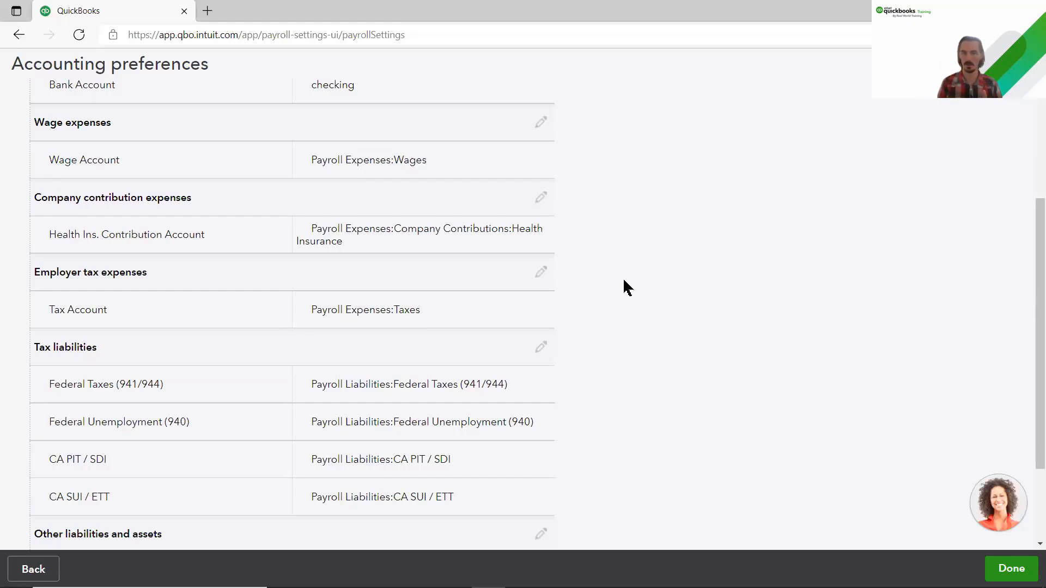
pyautogui.scroll(-2, 547, 326)
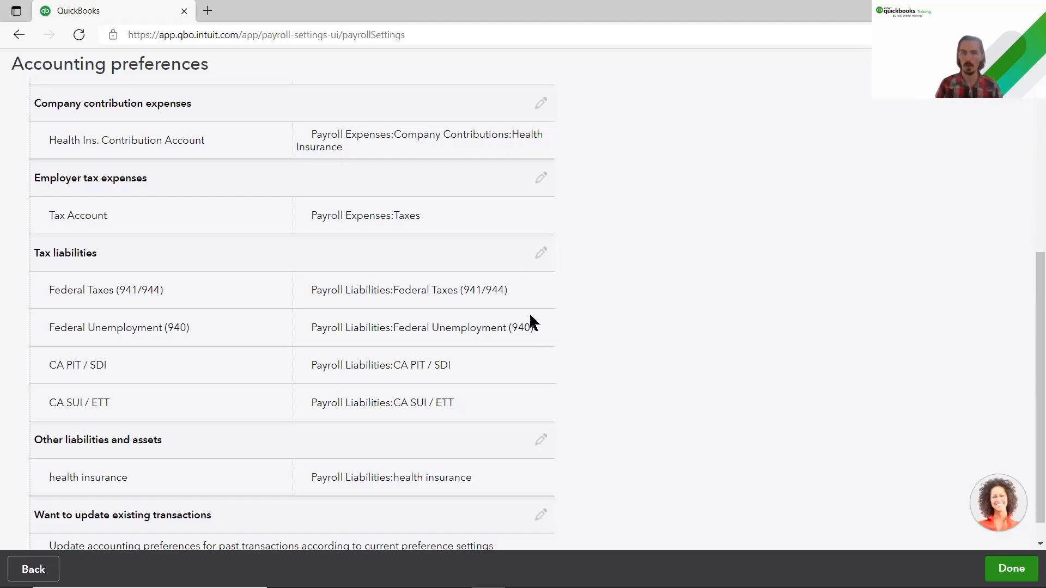
pyautogui.scroll(-1, 572, 437)
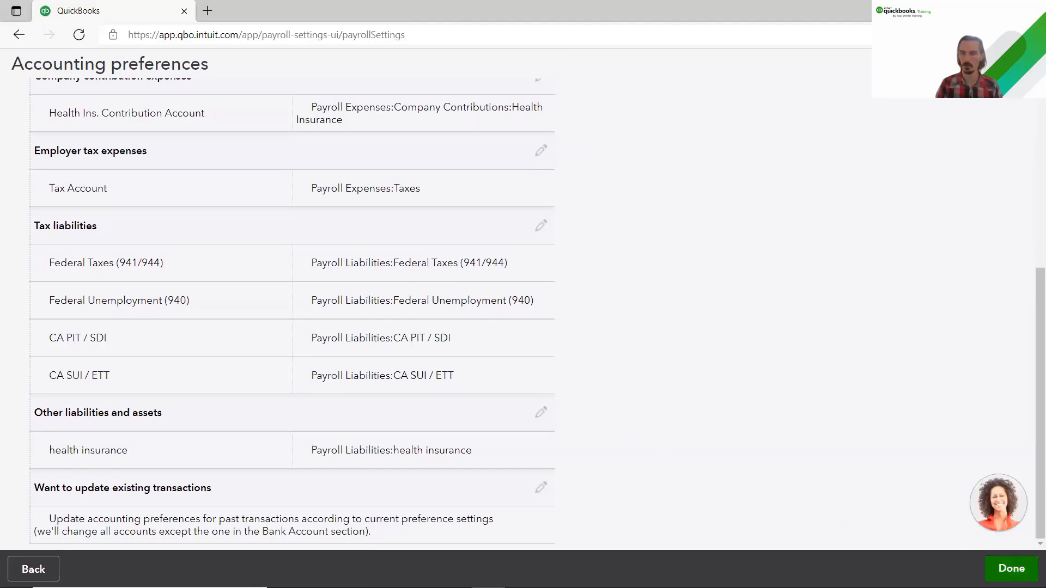
# Step: Finish with payroll settings and go to the Payroll Employees list
pyautogui.click(1008, 569)
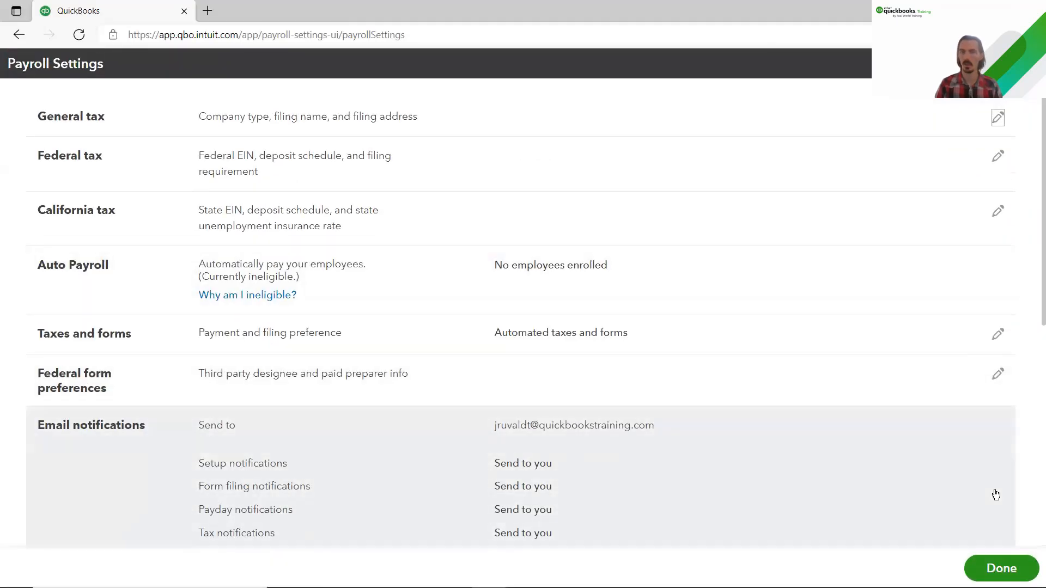
pyautogui.click(1000, 569)
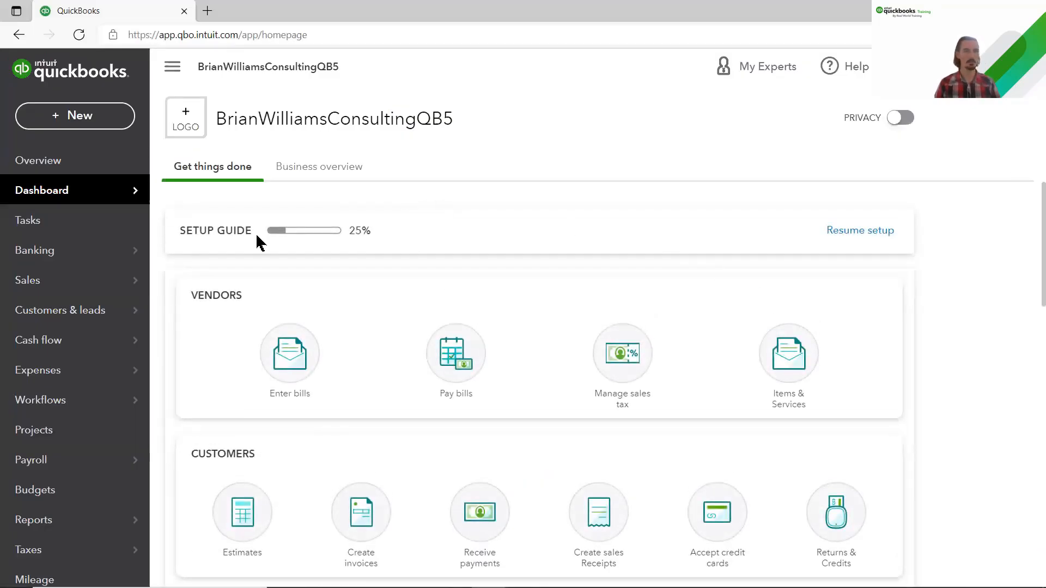
pyautogui.moveTo(132, 459)
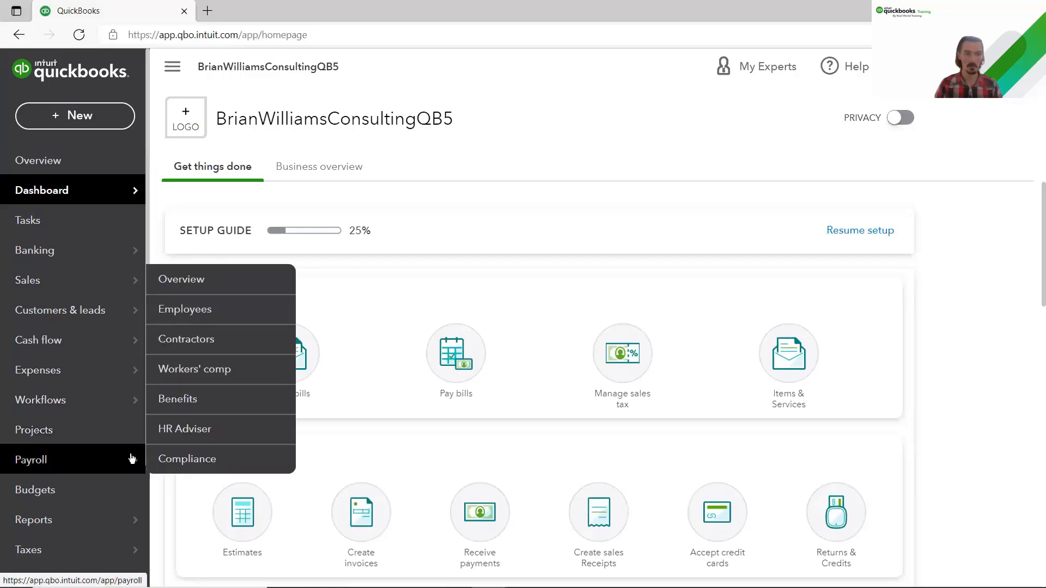
pyautogui.click(194, 321)
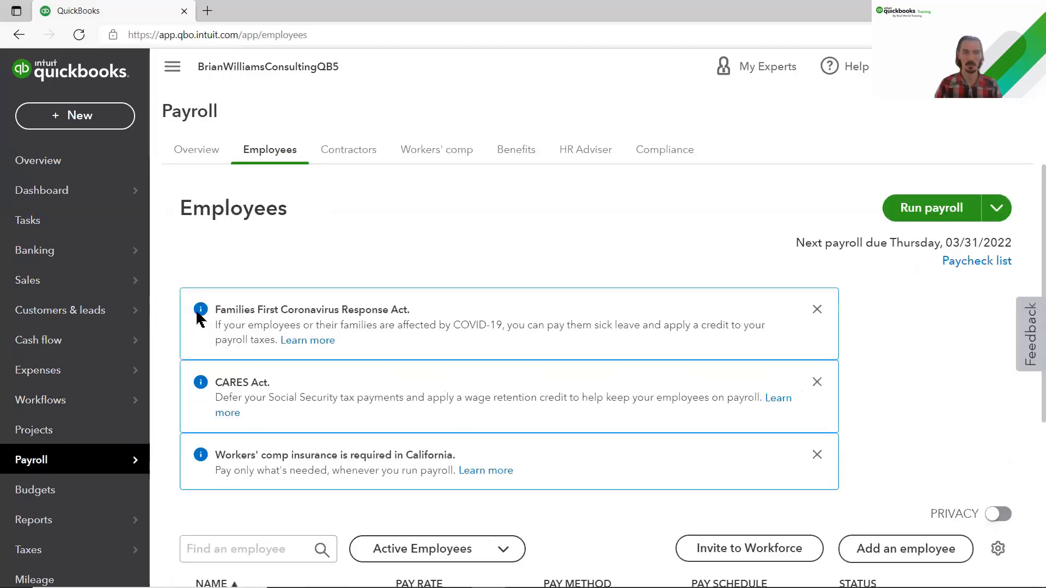
# Step: Dismiss the Families First, CARES Act and Workers' comp notices, then start Run payroll
pyautogui.click(815, 312)
pyautogui.click(816, 311)
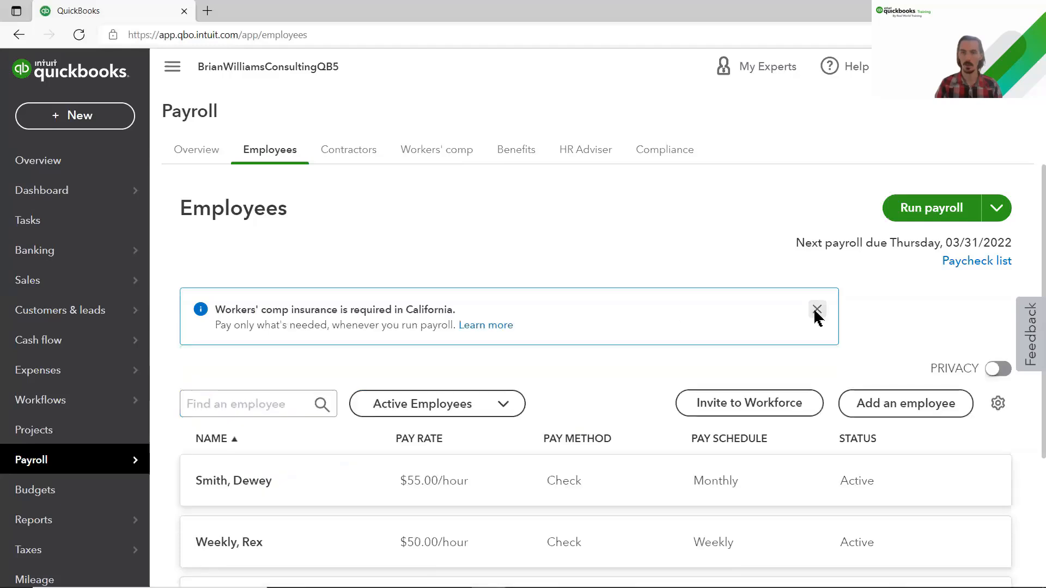
pyautogui.click(816, 310)
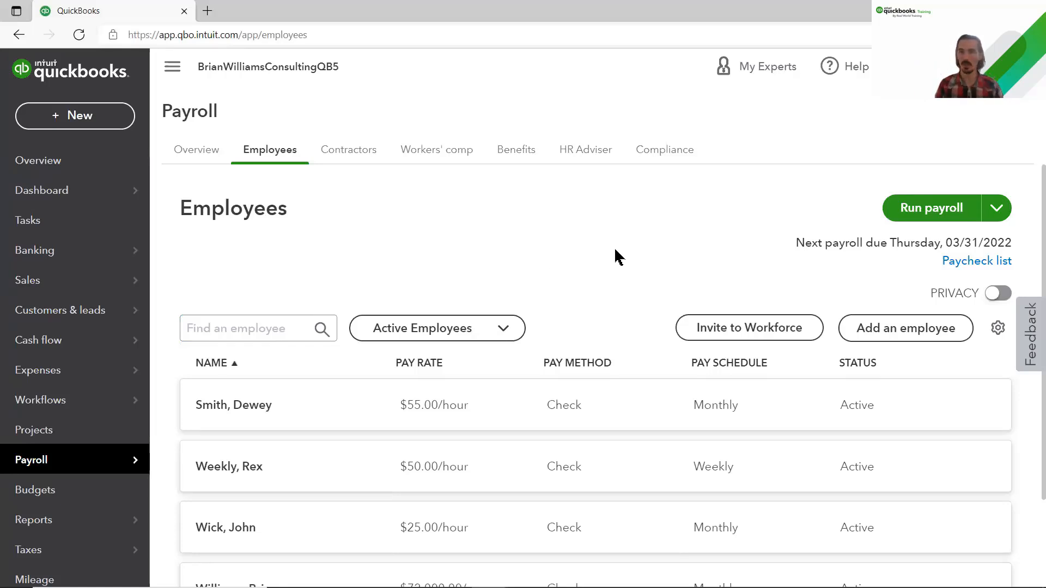
pyautogui.click(929, 208)
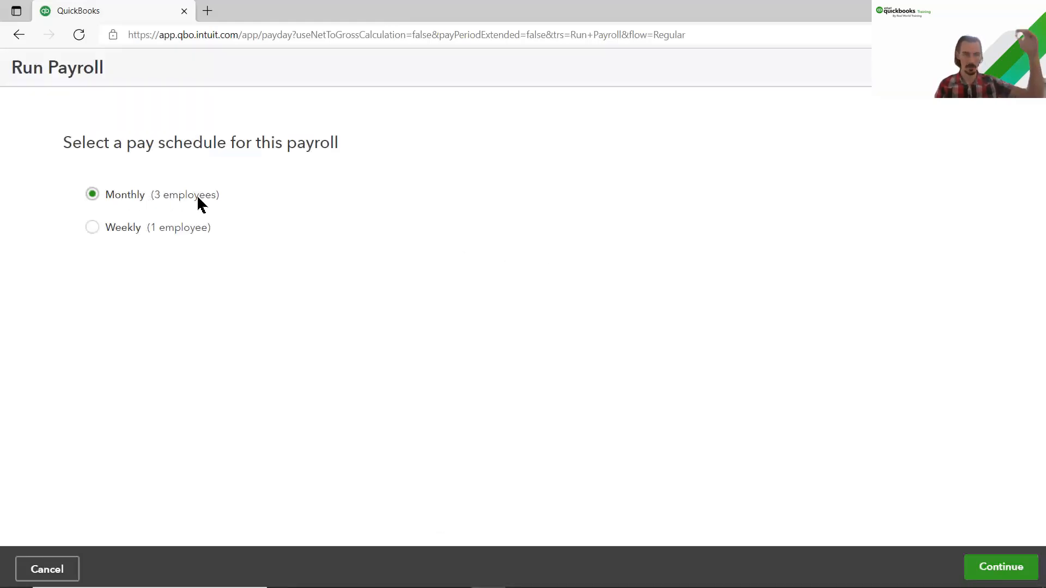
# Step: Continue the payroll run with the Monthly pay schedule
pyautogui.click(971, 568)
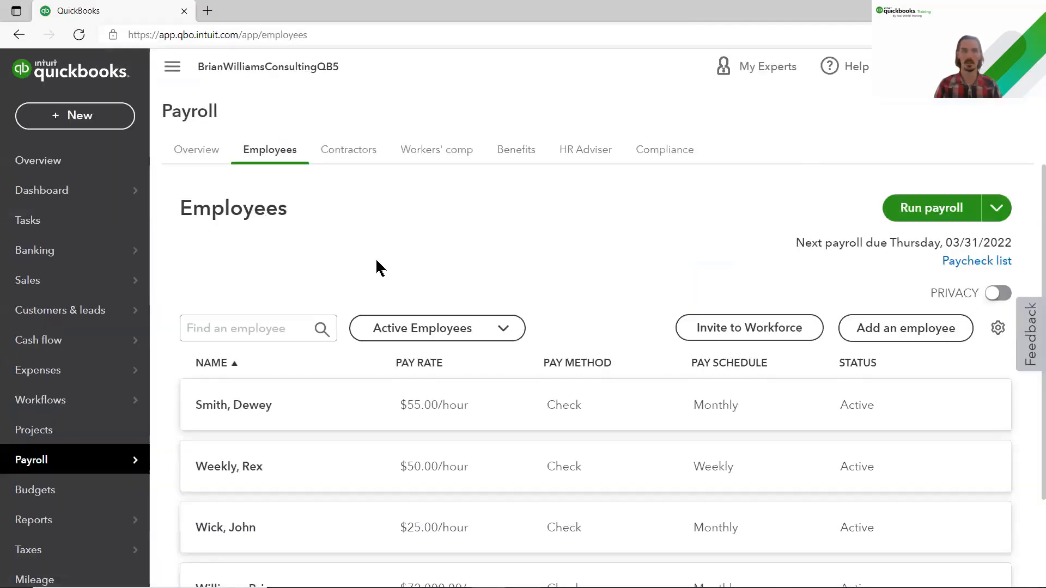
# Step: Create a new weekly timesheet and select the employee whose hours are logged
pyautogui.click(107, 129)
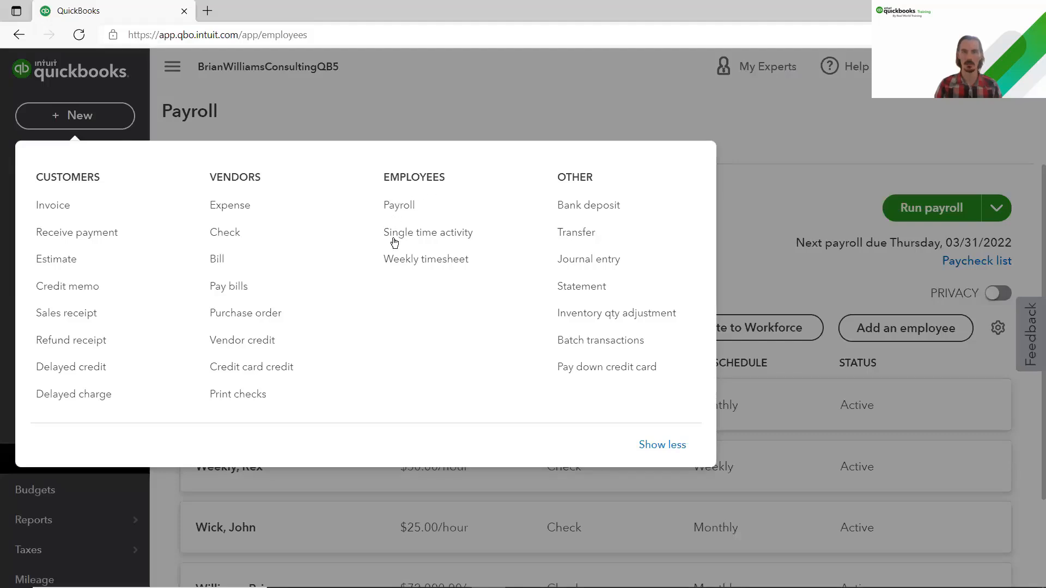
pyautogui.click(444, 268)
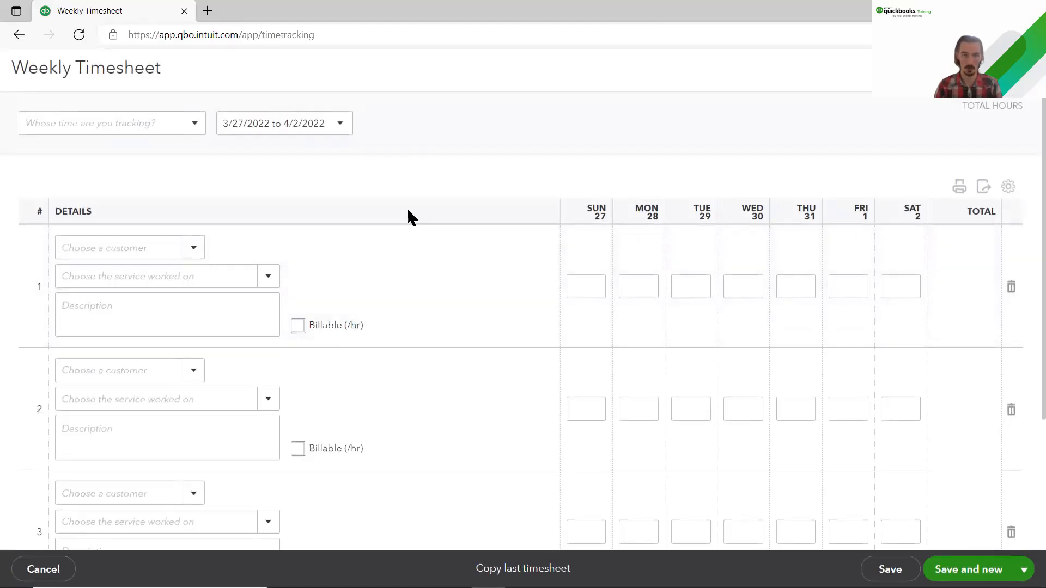
pyautogui.click(195, 130)
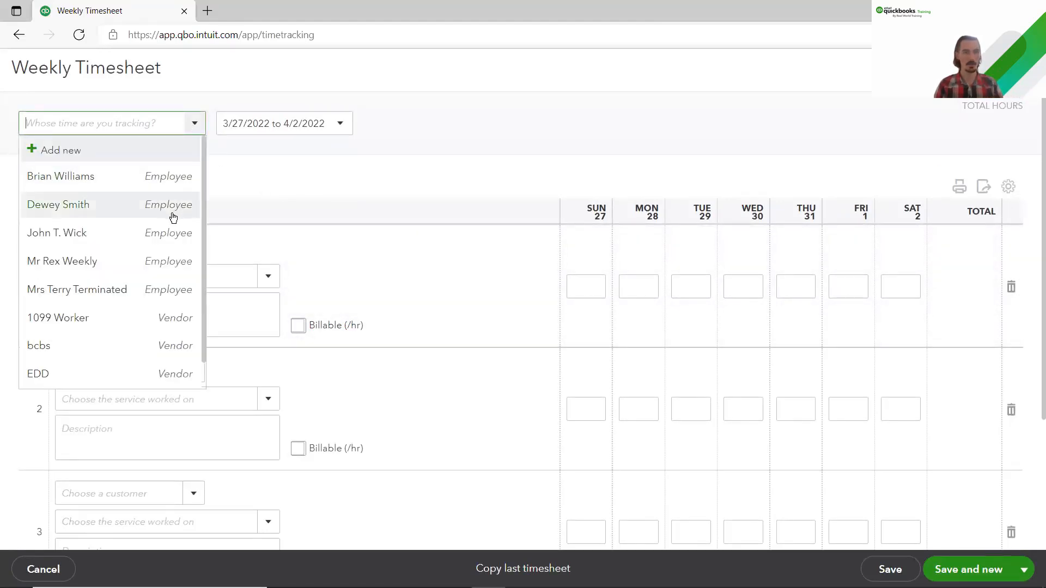
pyautogui.click(171, 239)
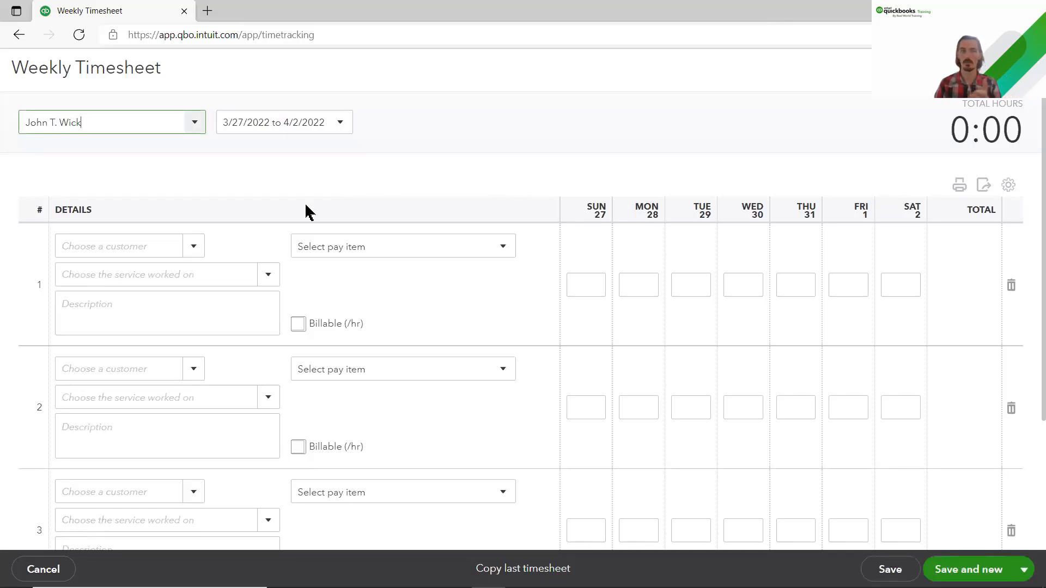
# Step: Add a new customer named 'New Customer' to timesheet line 1
pyautogui.click(200, 246)
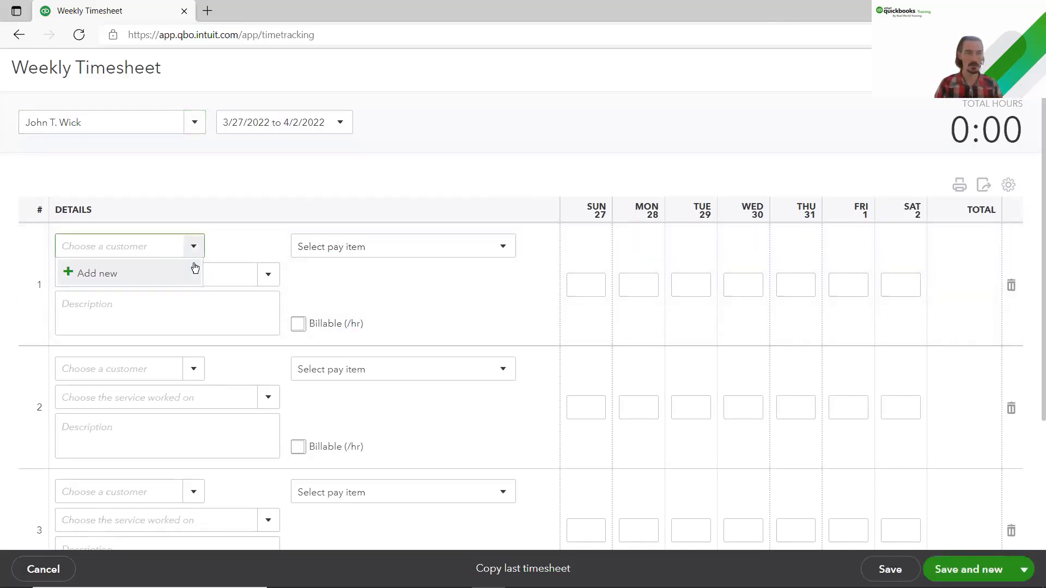
pyautogui.click(226, 243)
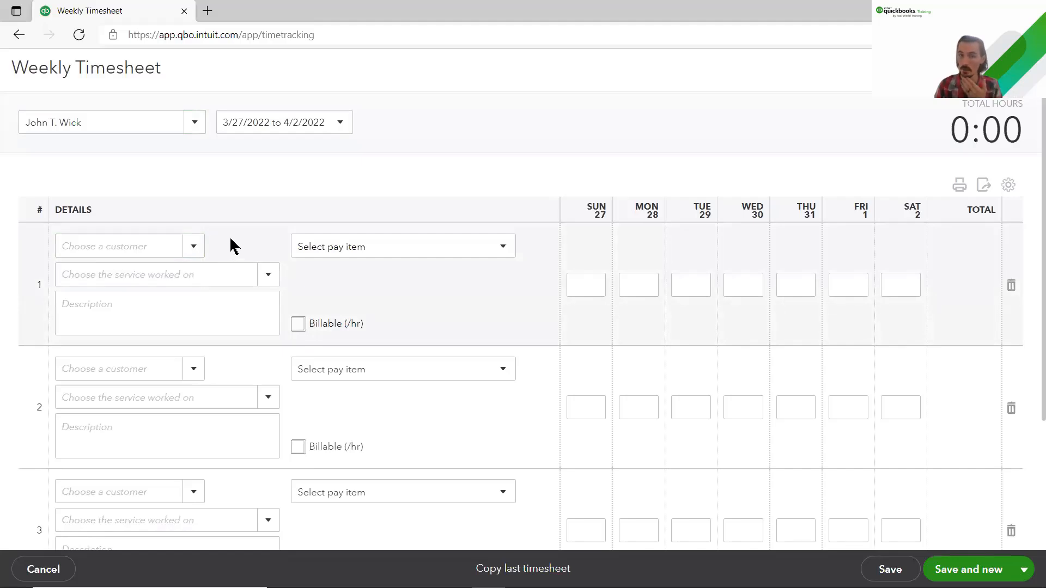
pyautogui.click(194, 247)
pyautogui.click(150, 275)
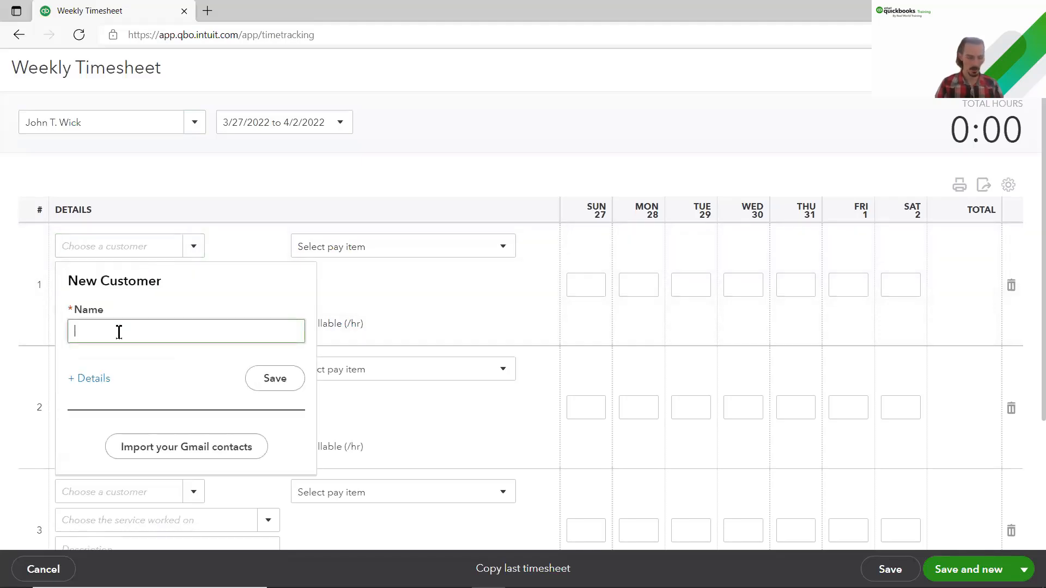
pyautogui.write('New Customer')
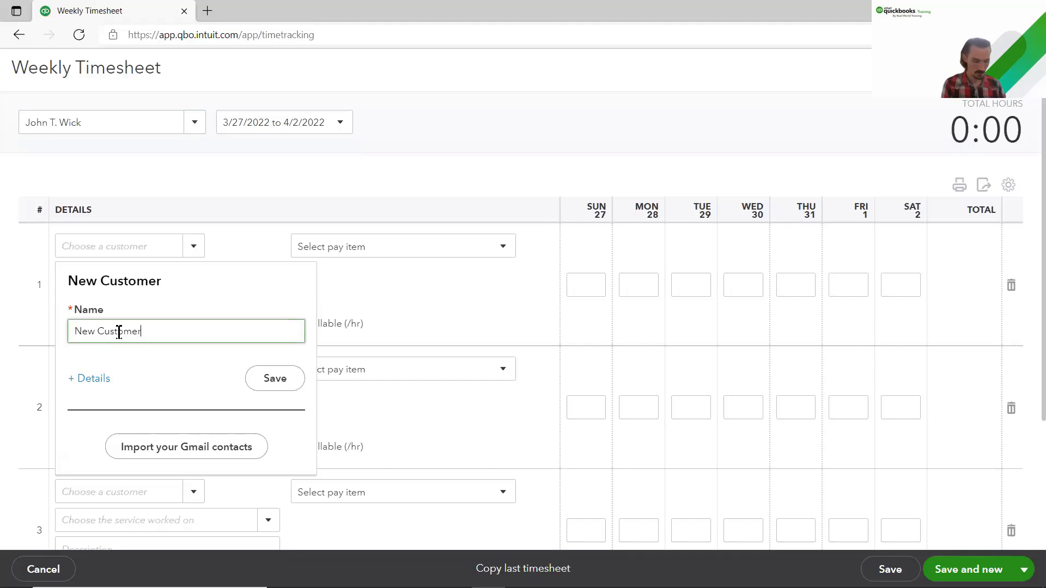
pyautogui.click(262, 379)
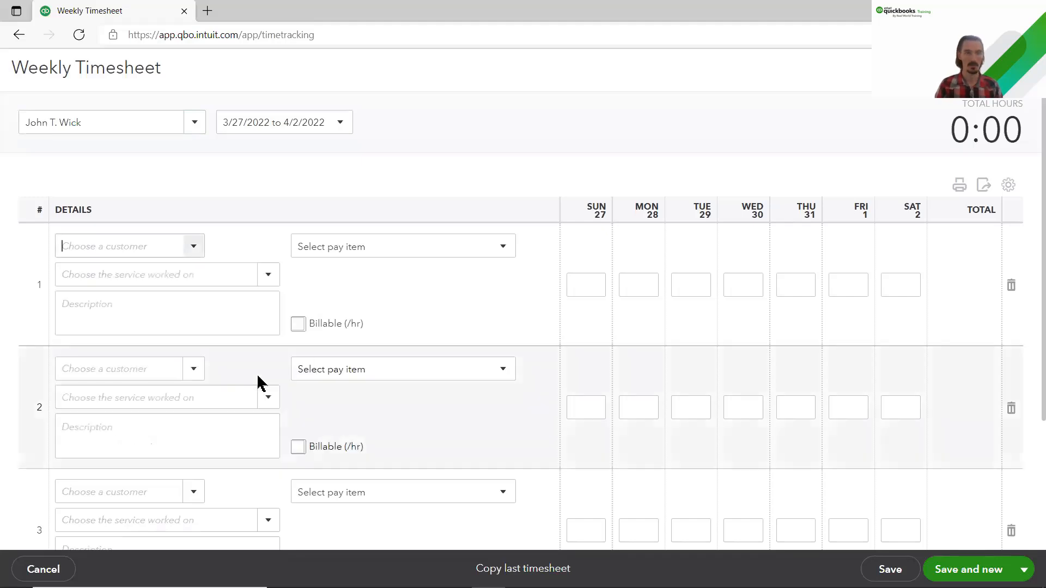
# Step: Enter 8 hours for Monday and 8 hours for Tuesday on line 1
pyautogui.click(641, 288)
pyautogui.write('8')
pyautogui.click(695, 286)
pyautogui.write('8')
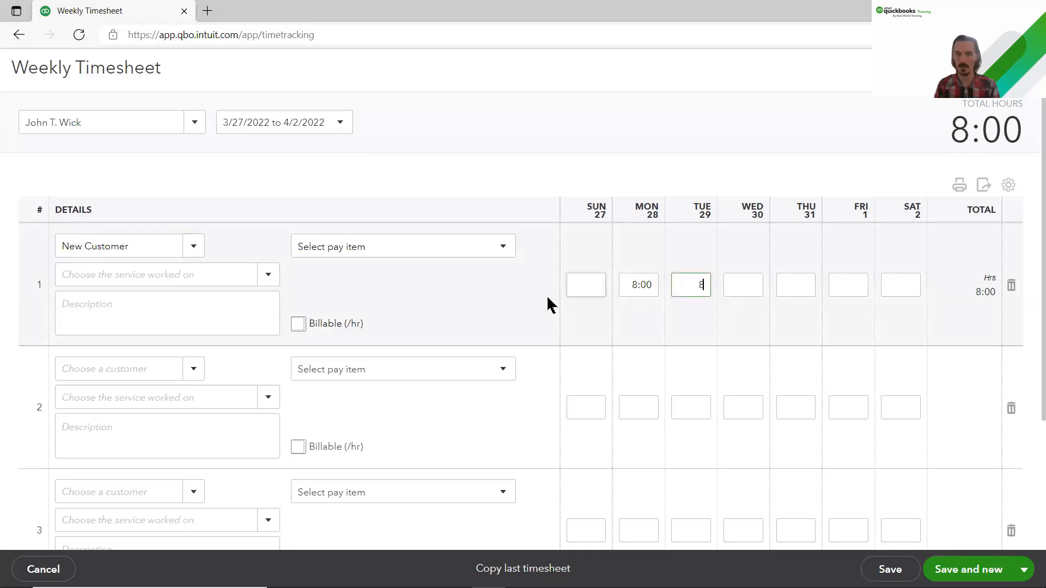
pyautogui.click(474, 296)
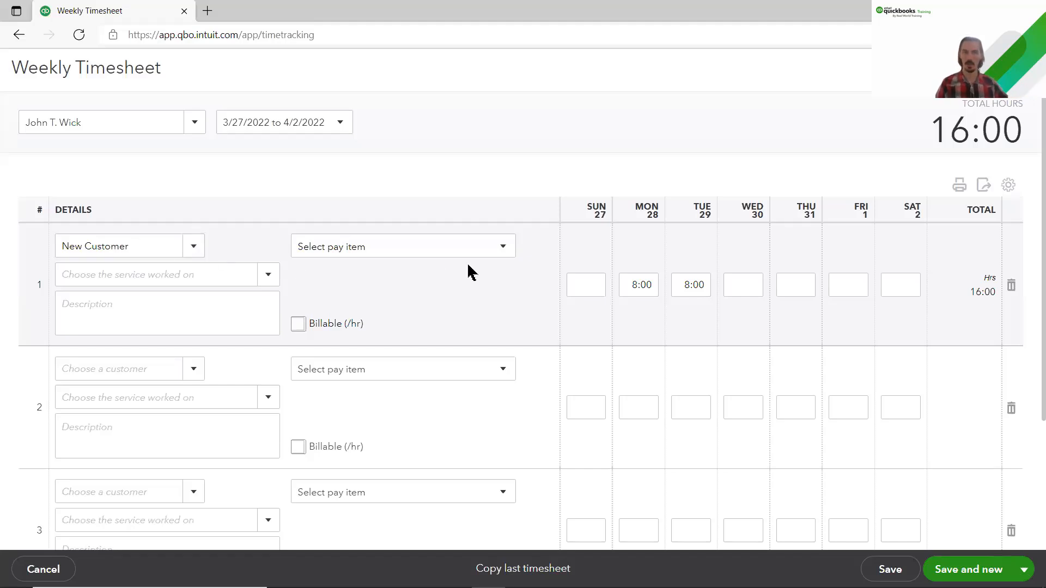
# Step: Set line 1's pay item to Regular Pay, leaving the service empty
pyautogui.click(502, 252)
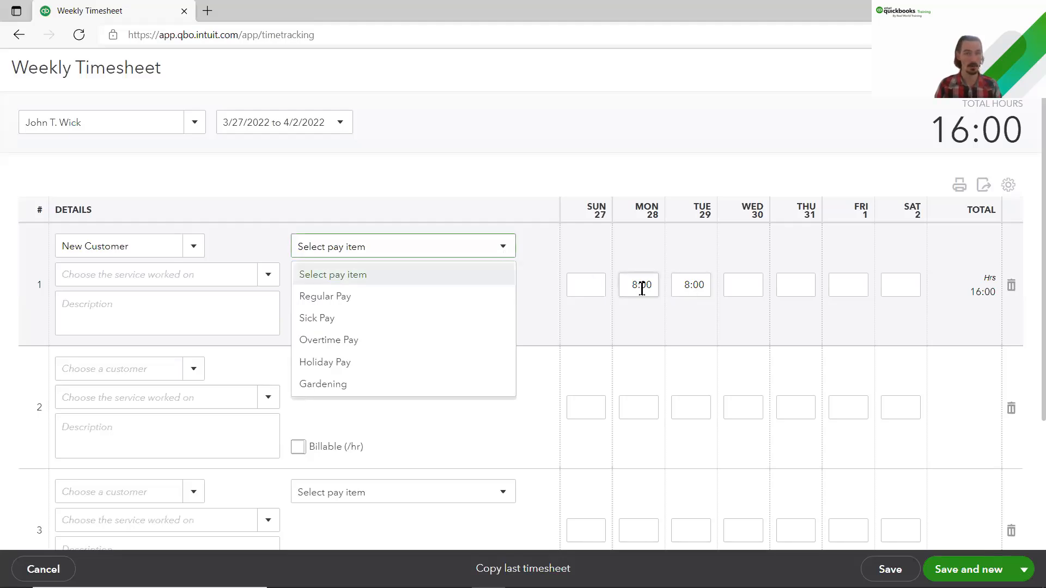
pyautogui.click(417, 297)
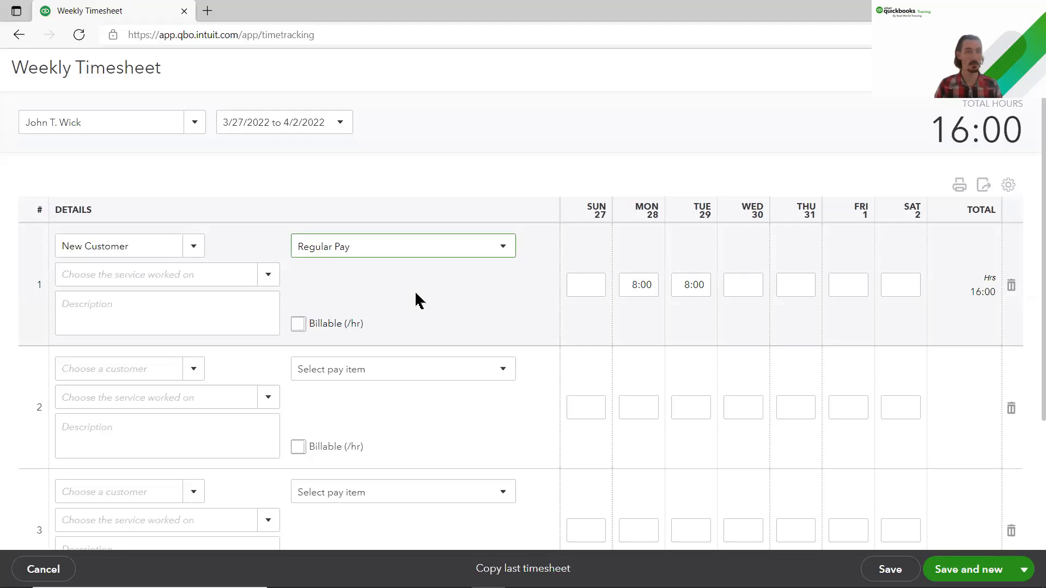
pyautogui.click(276, 278)
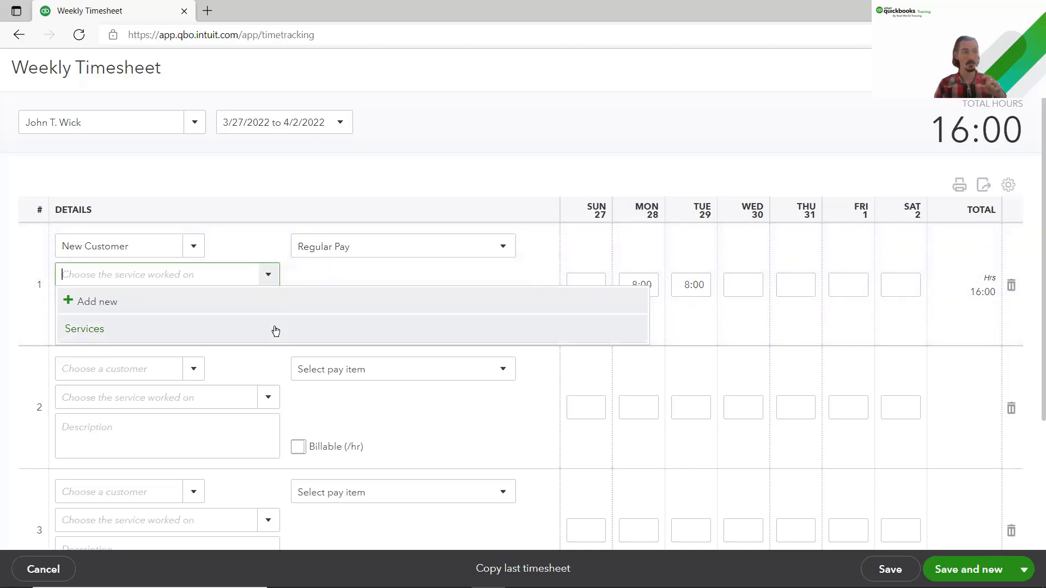
pyautogui.click(293, 278)
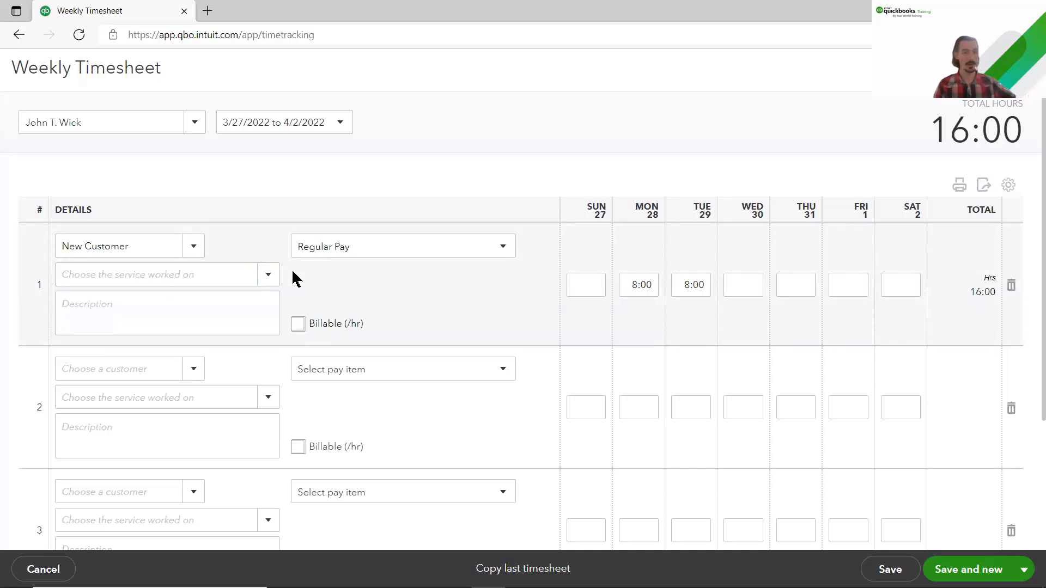
pyautogui.click(299, 324)
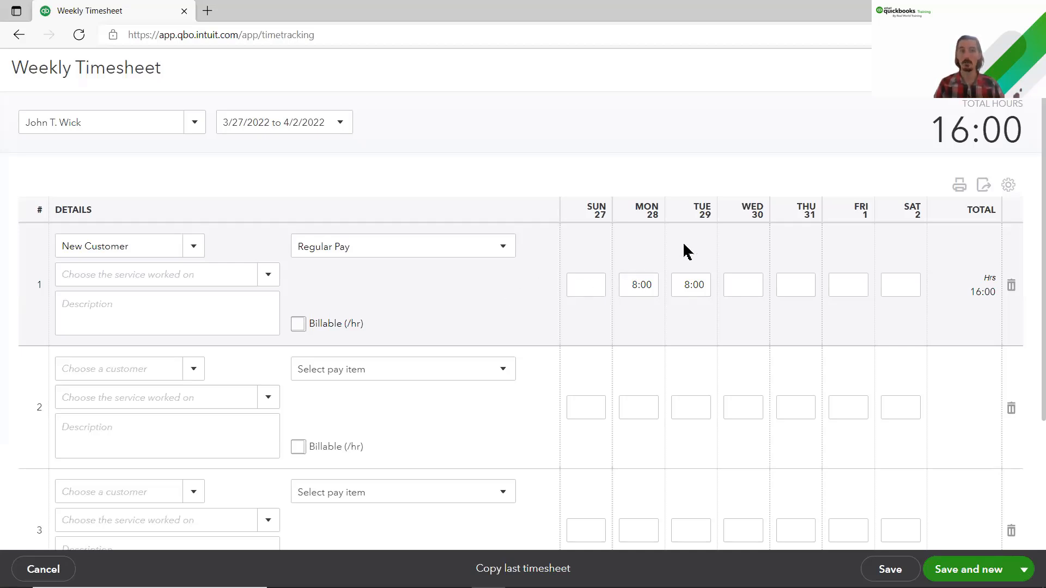
# Step: Leave the timesheet without saving and start a new payroll run from Employees
pyautogui.press('Escape')
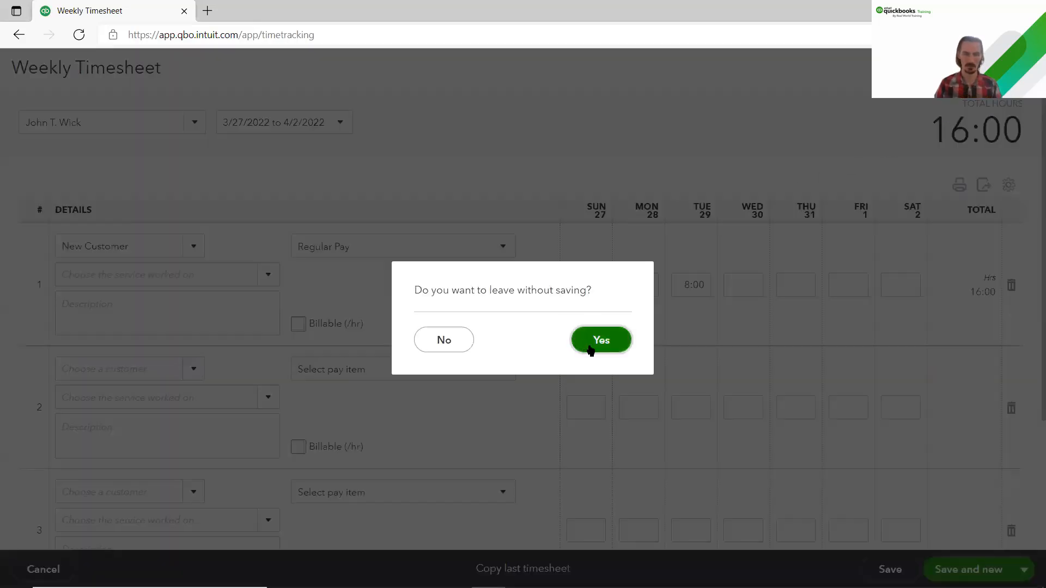
pyautogui.click(589, 347)
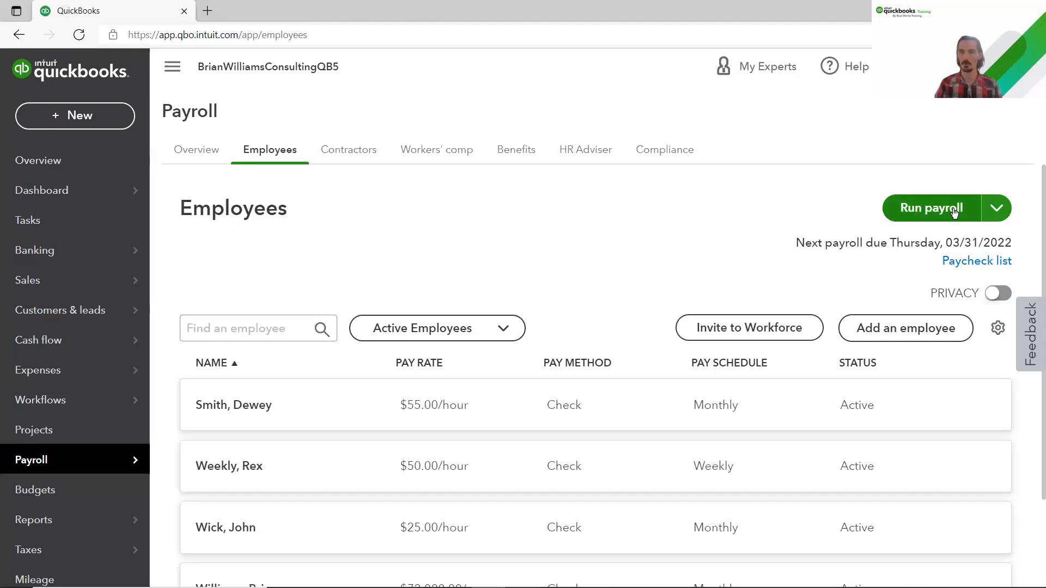
pyautogui.click(917, 214)
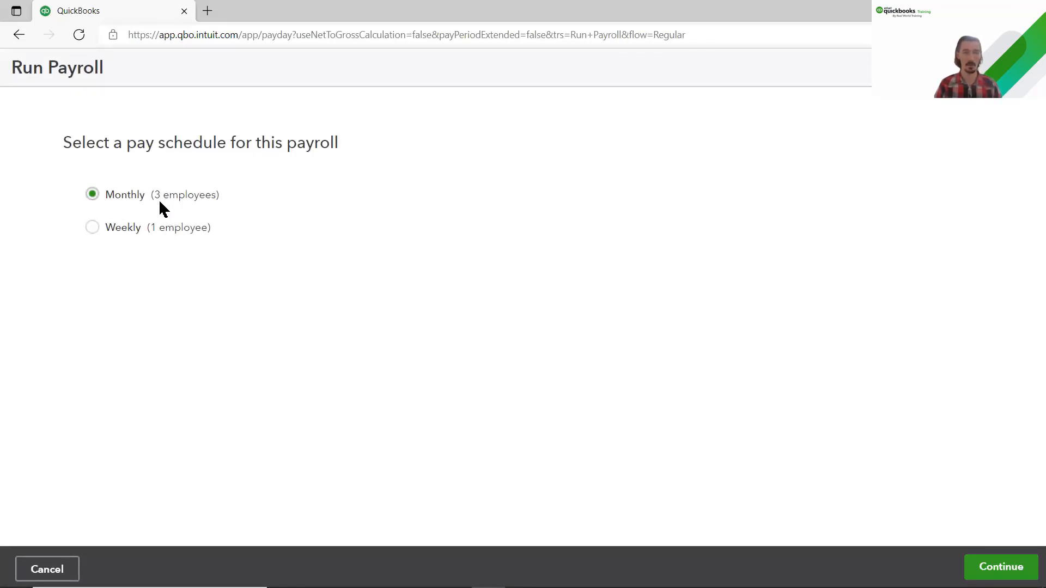
# Step: Continue with the Monthly schedule, scroll the employee table right, and open Customize table
pyautogui.click(976, 567)
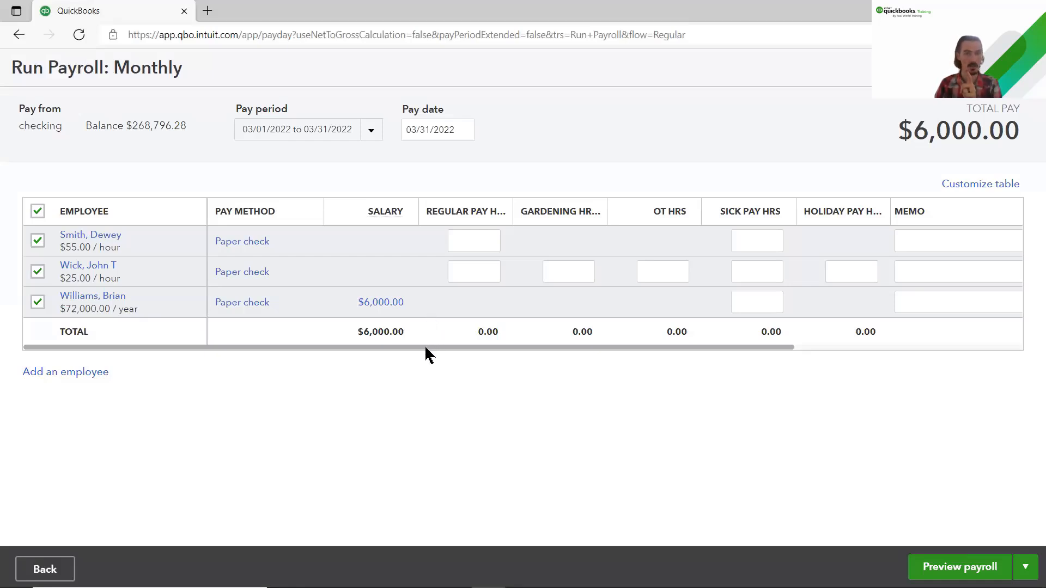
pyautogui.moveTo(426, 348); pyautogui.dragTo(678, 347)
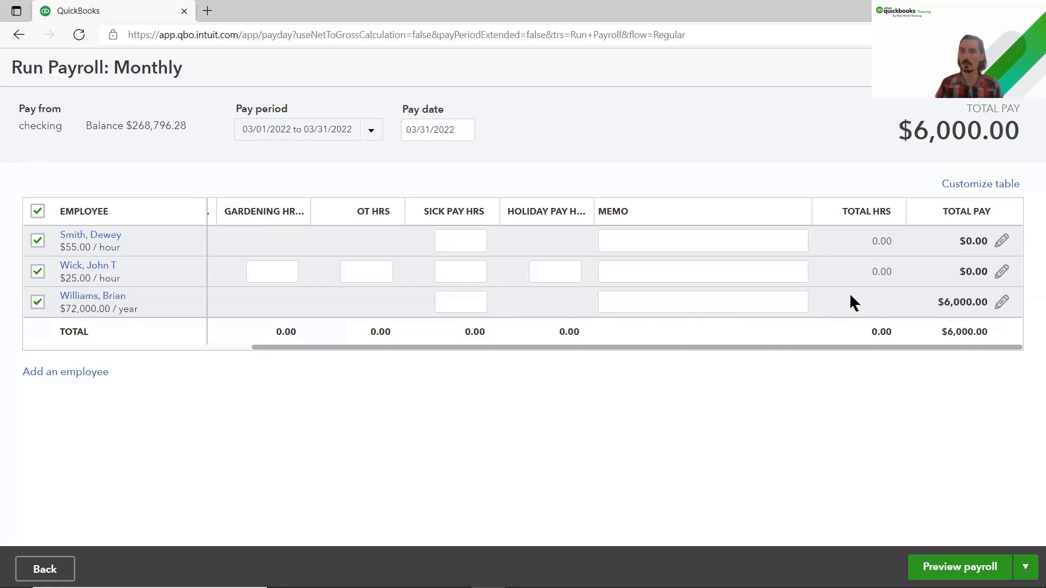
pyautogui.click(997, 187)
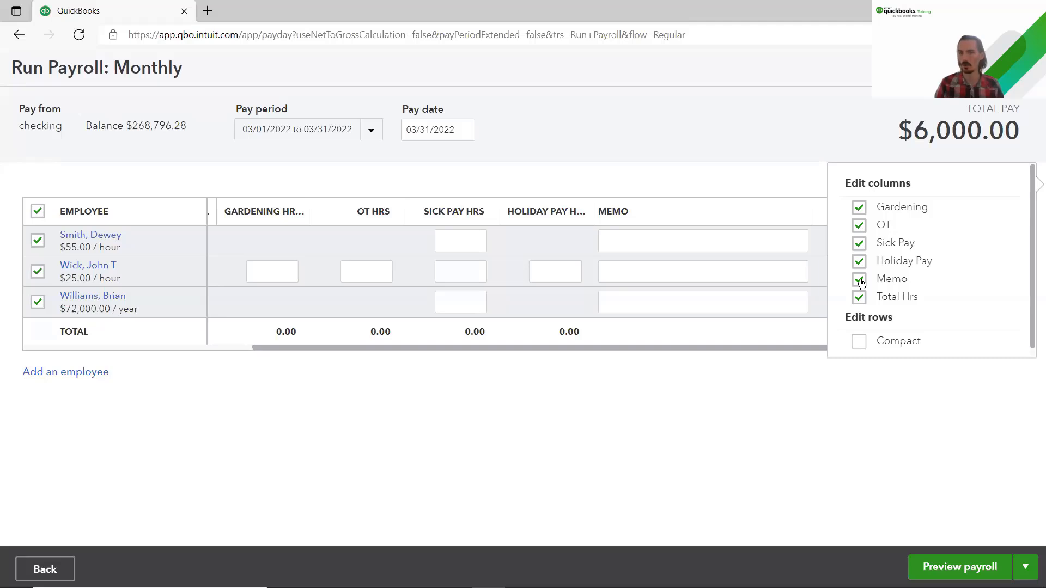
pyautogui.click(860, 281)
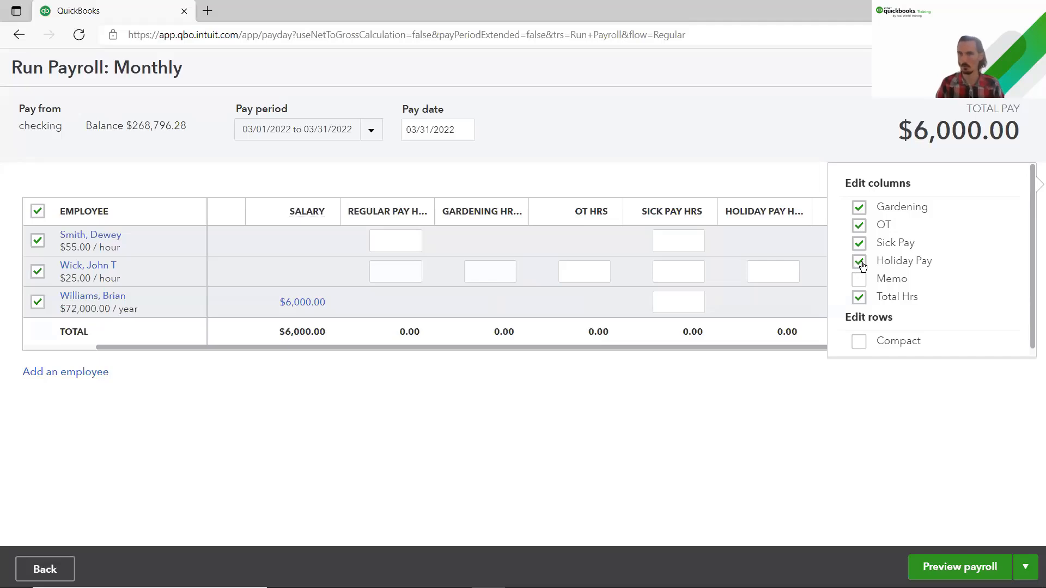
pyautogui.click(860, 263)
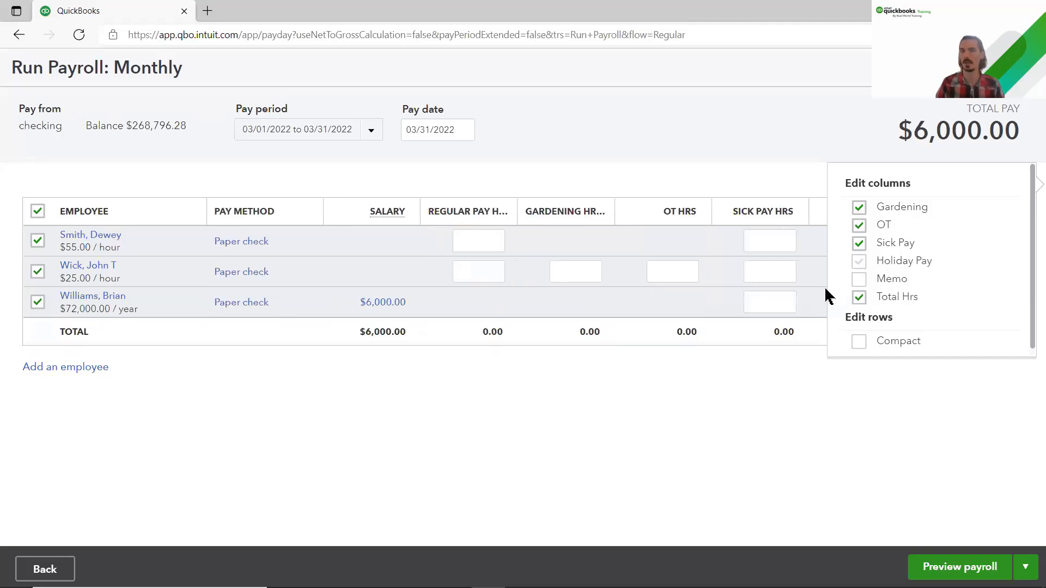
pyautogui.click(708, 421)
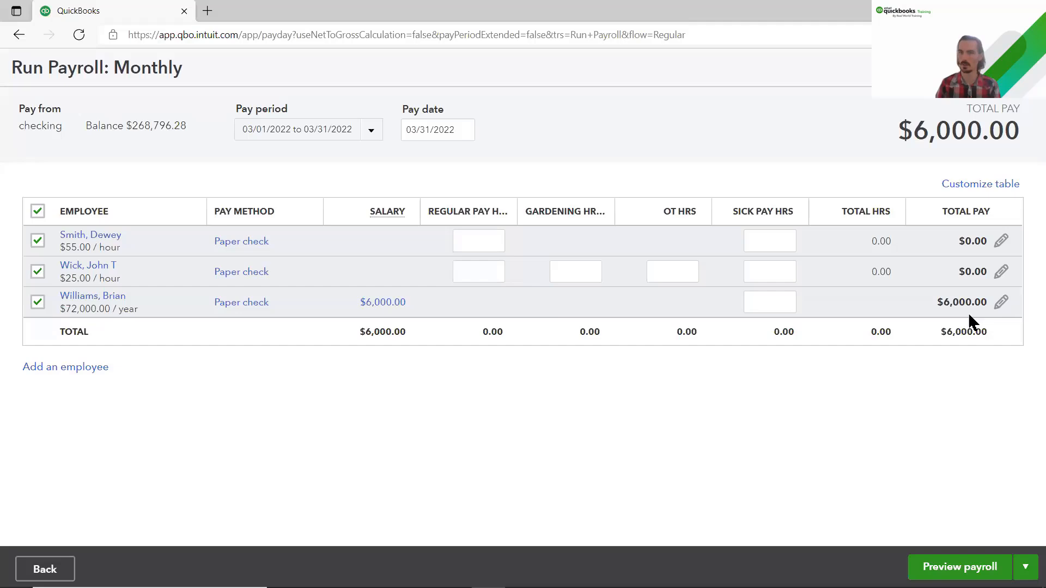
# Step: Give the salaried employee Williams 8 Sick Pay hours
pyautogui.click(760, 311)
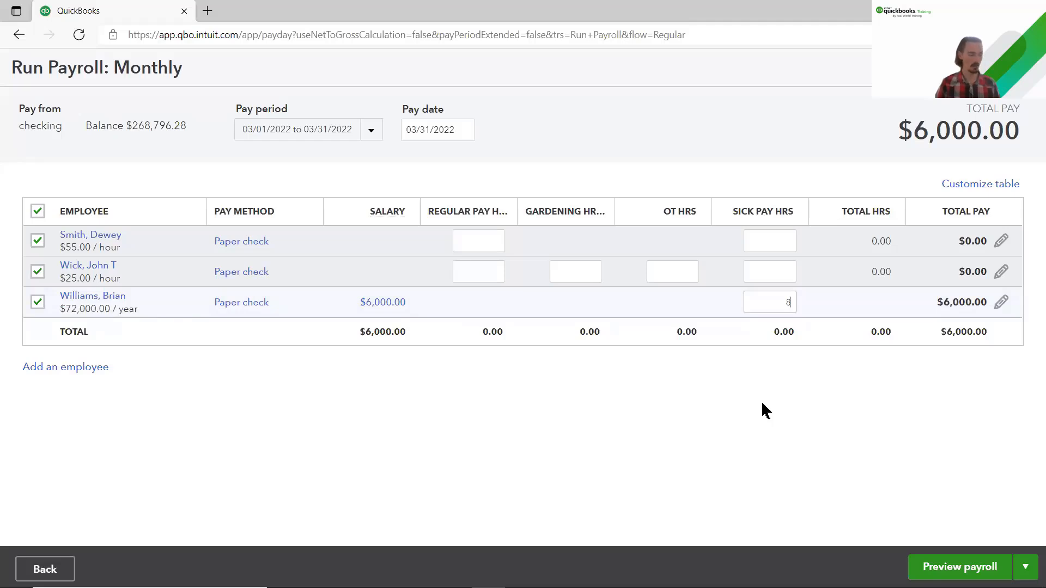
pyautogui.write('8')
pyautogui.press('Tab')
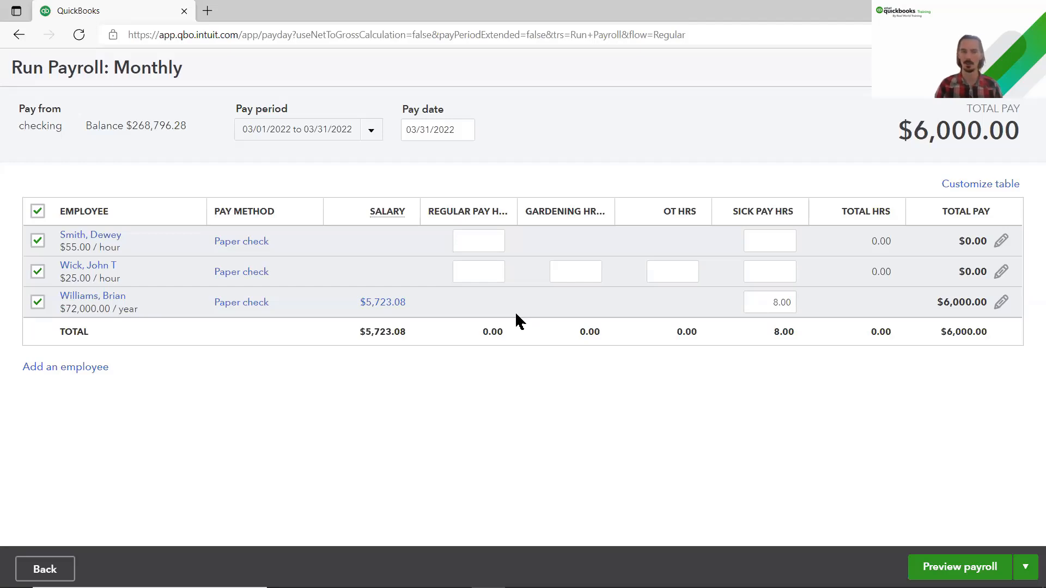
# Step: Enter 80 Regular Pay hours for both hourly employees, Smith and Wick
pyautogui.click(467, 240)
pyautogui.write('80')
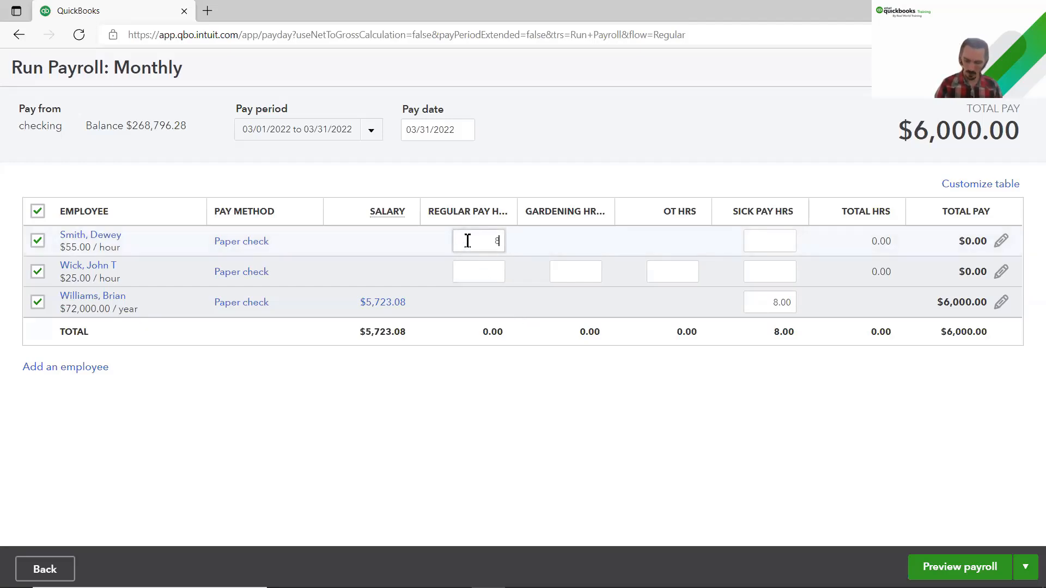
pyautogui.click(476, 268)
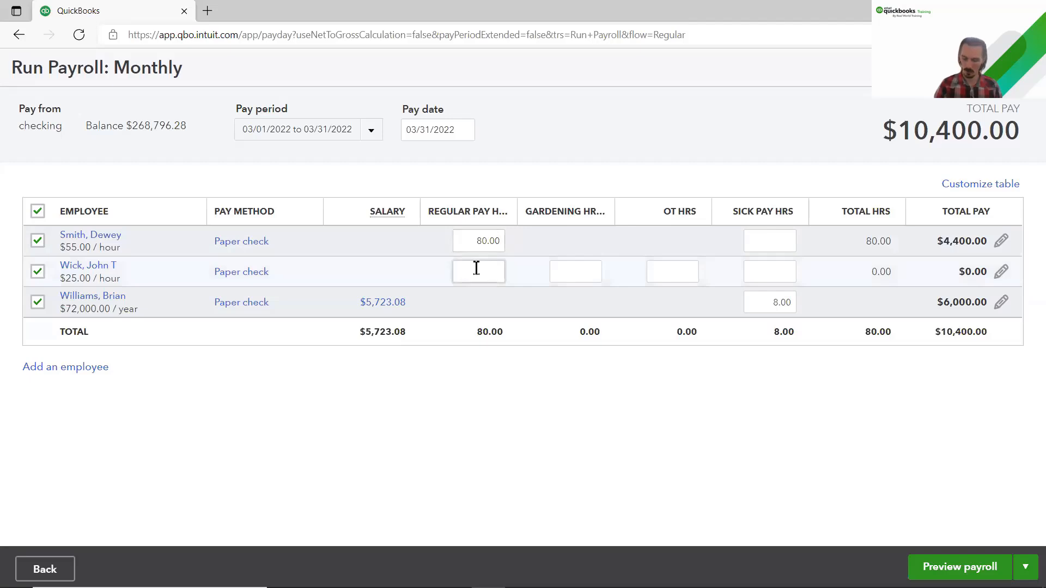
pyautogui.write('80')
pyautogui.click(513, 406)
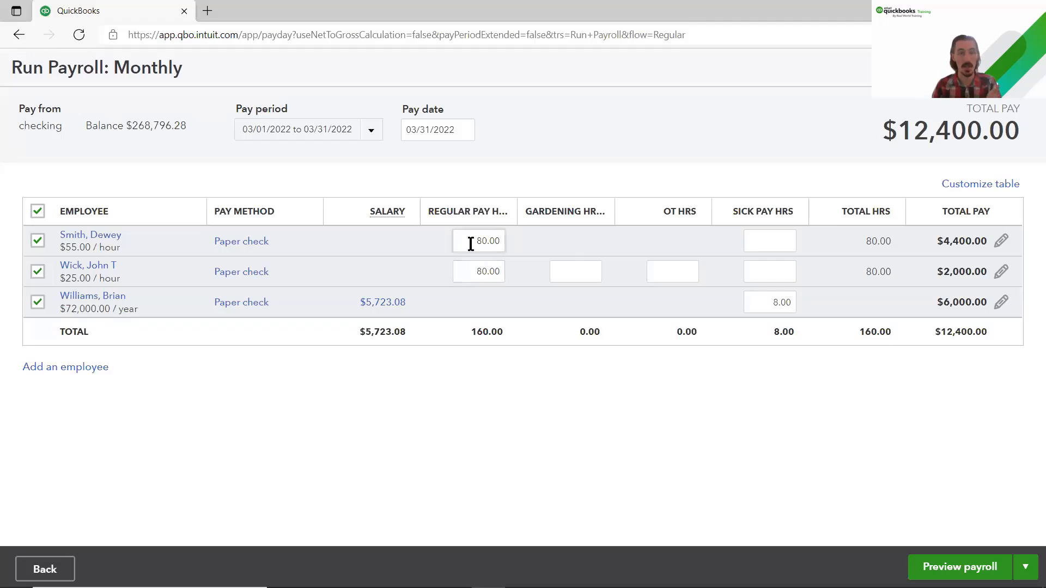
pyautogui.moveTo(471, 241); pyautogui.dragTo(508, 246)
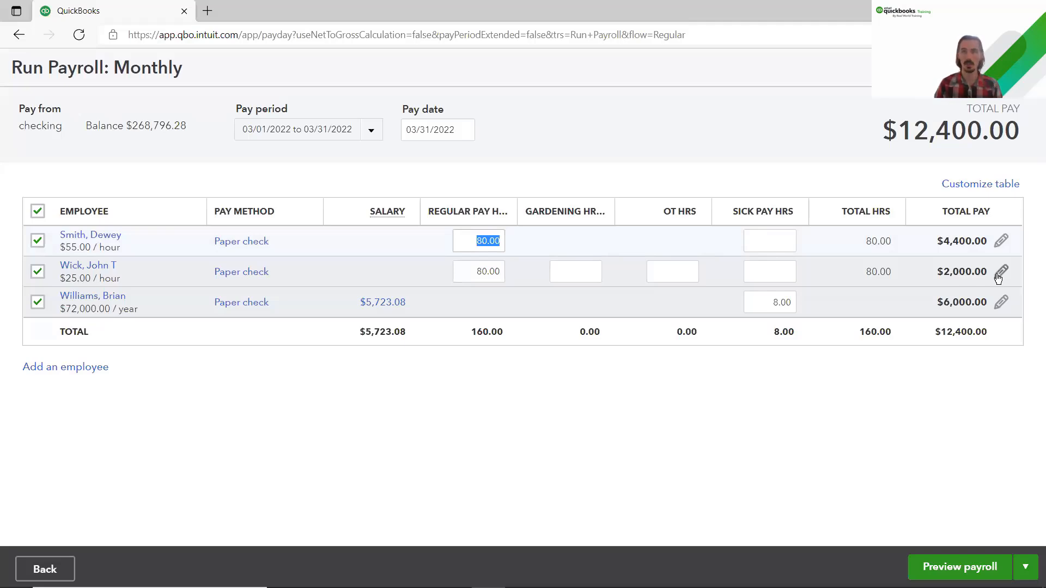
pyautogui.click(1001, 241)
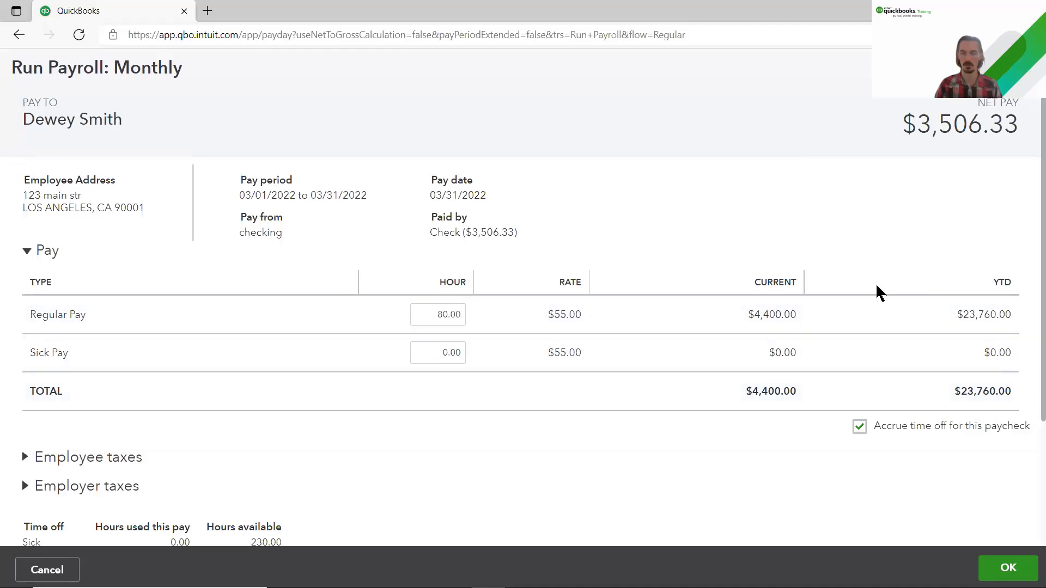
pyautogui.click(55, 254)
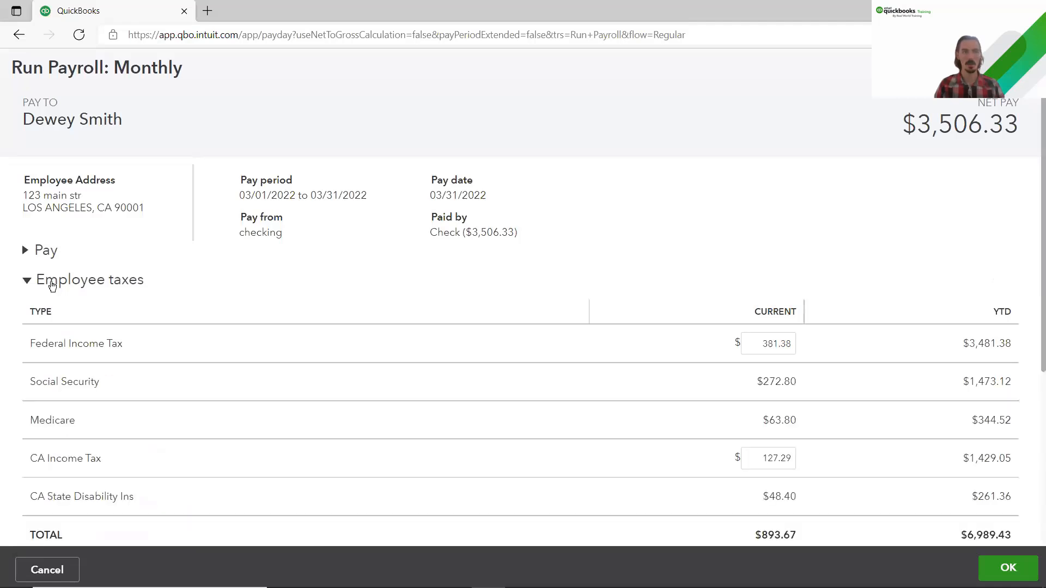
pyautogui.scroll(-2, 53, 281)
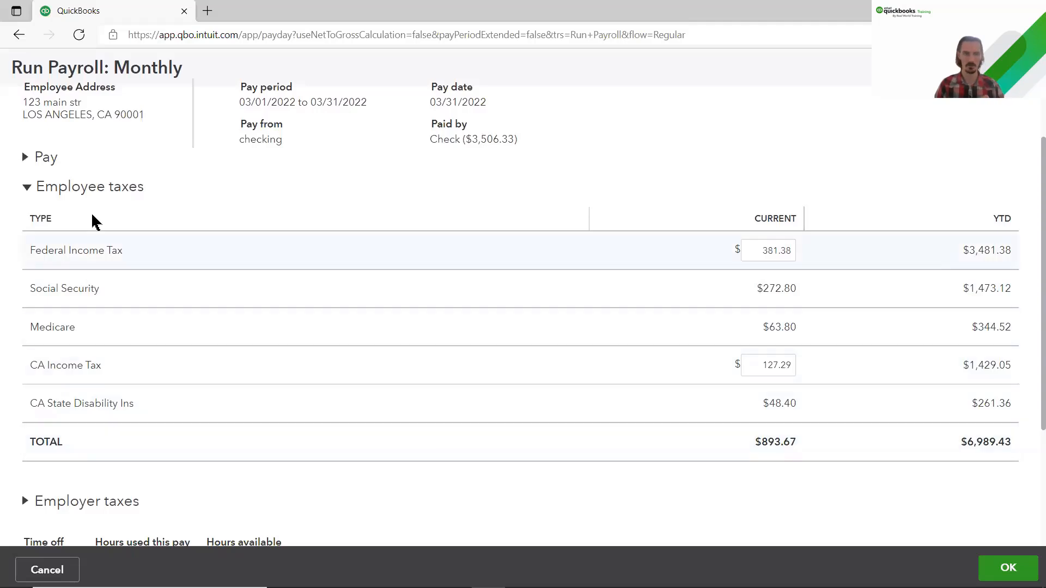
pyautogui.click(86, 188)
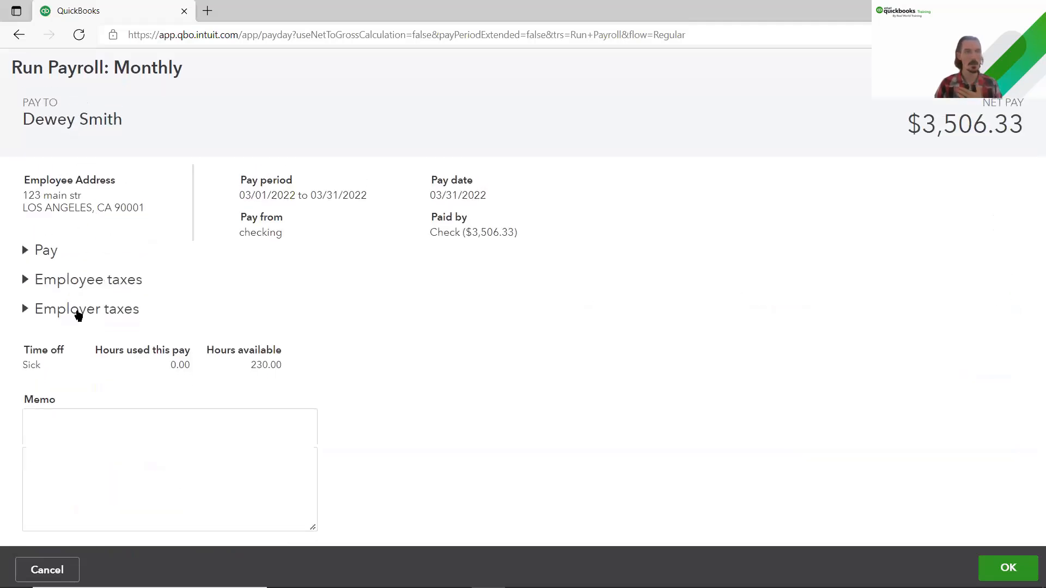
pyautogui.click(78, 310)
pyautogui.scroll(-2, 82, 313)
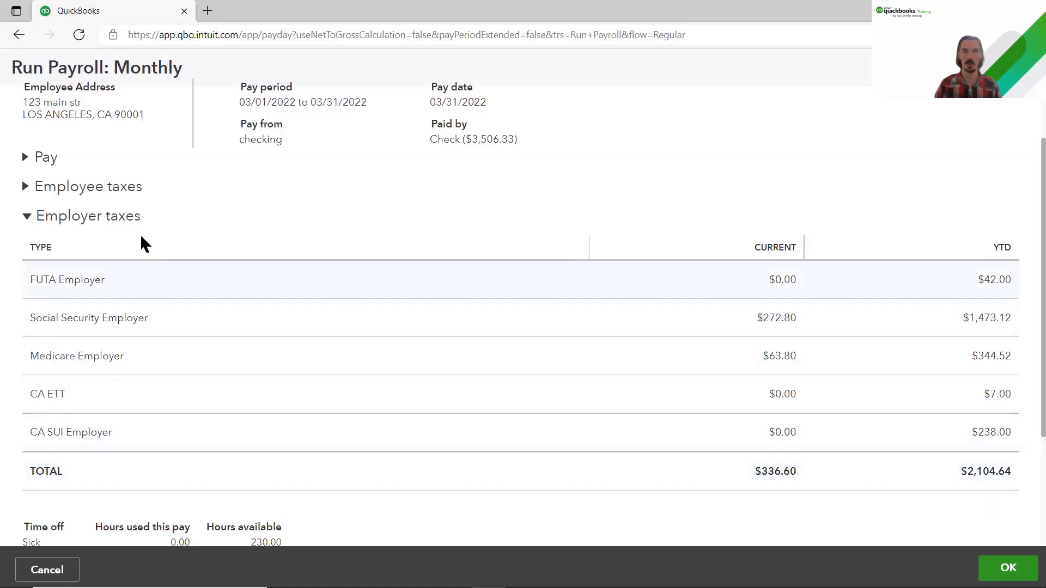
pyautogui.click(115, 222)
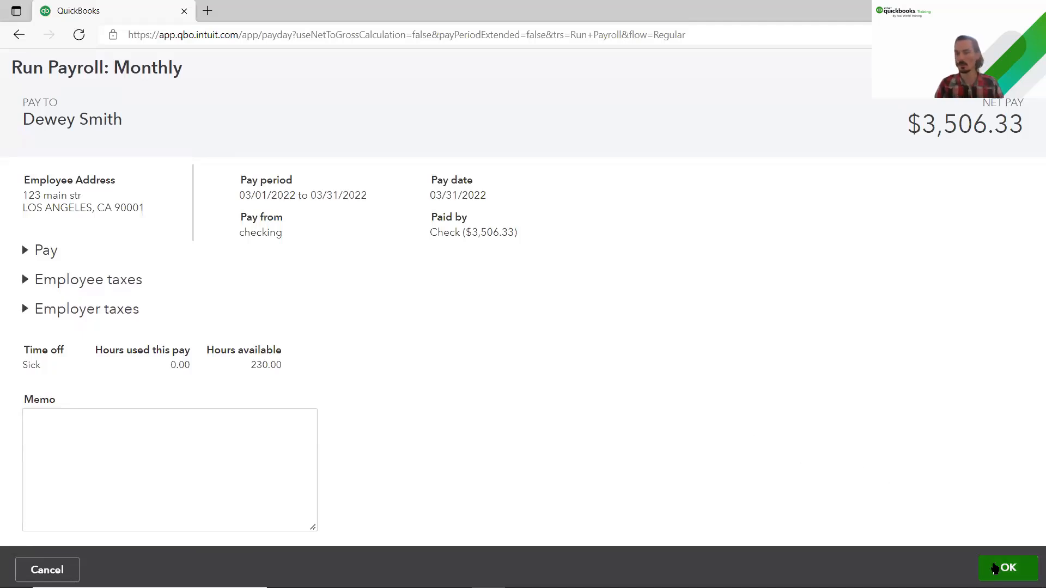
pyautogui.click(1005, 567)
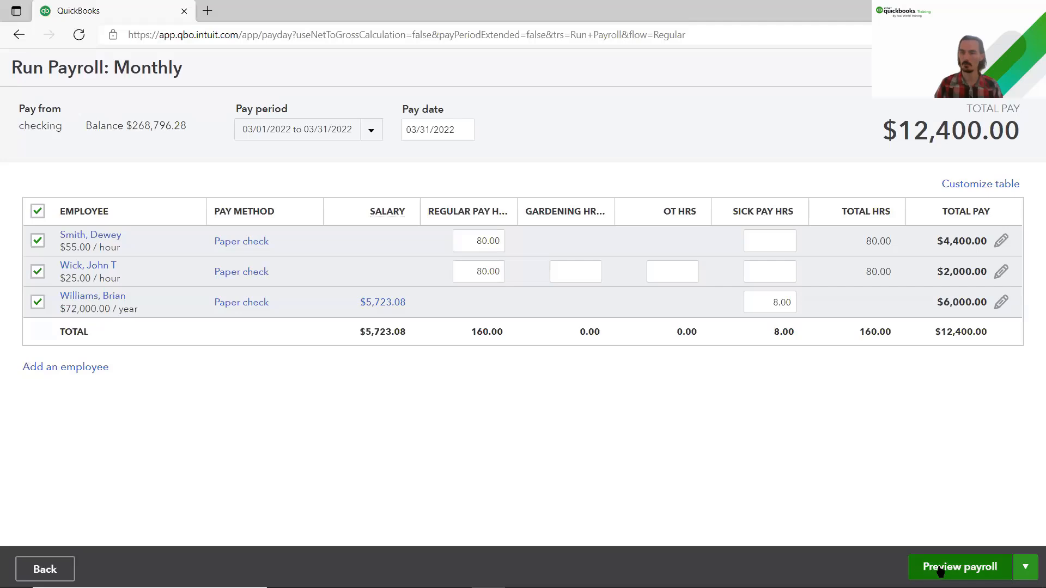
# Step: Preview the March 2022 payroll totaling $13,480.60 and submit it
pyautogui.click(966, 569)
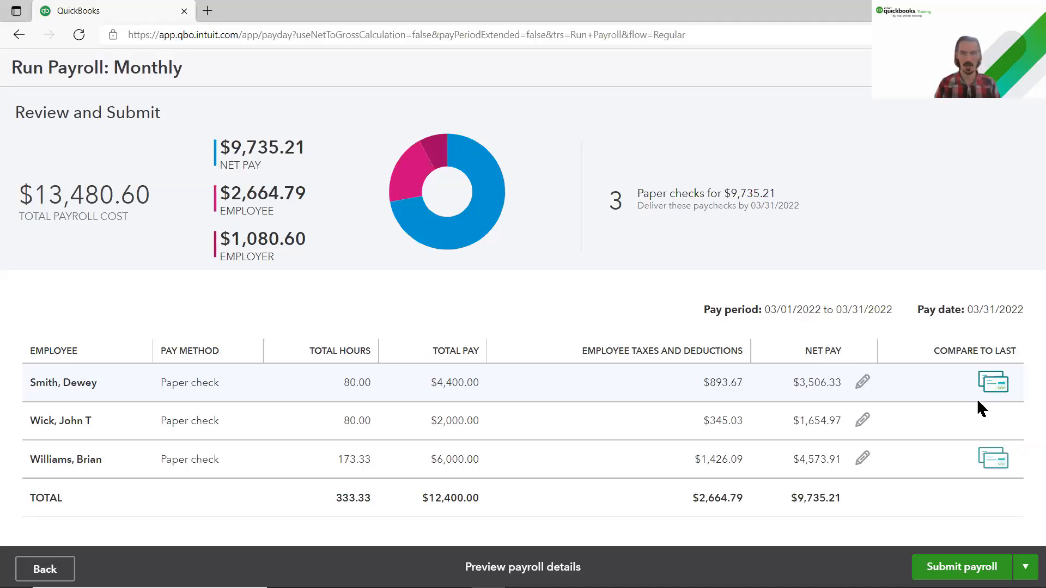
pyautogui.click(980, 571)
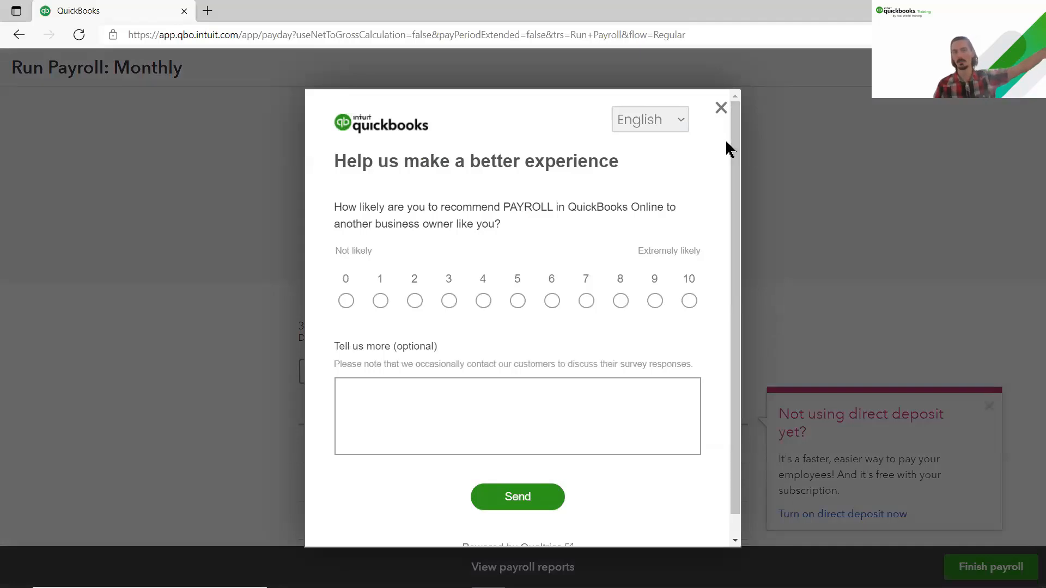
# Step: Close the payroll feedback survey and the direct deposit suggestion popup
pyautogui.click(718, 114)
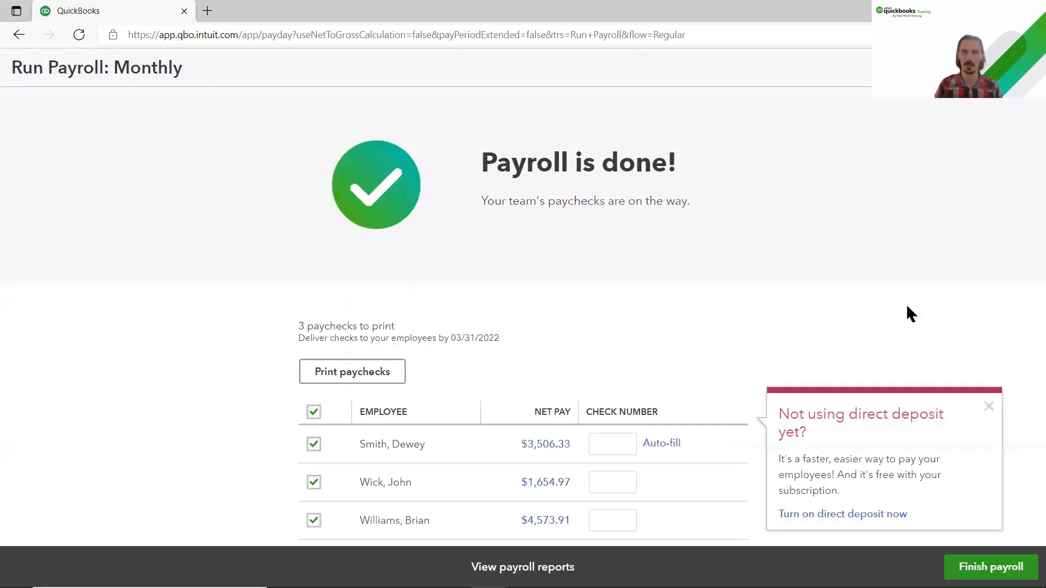
pyautogui.click(989, 406)
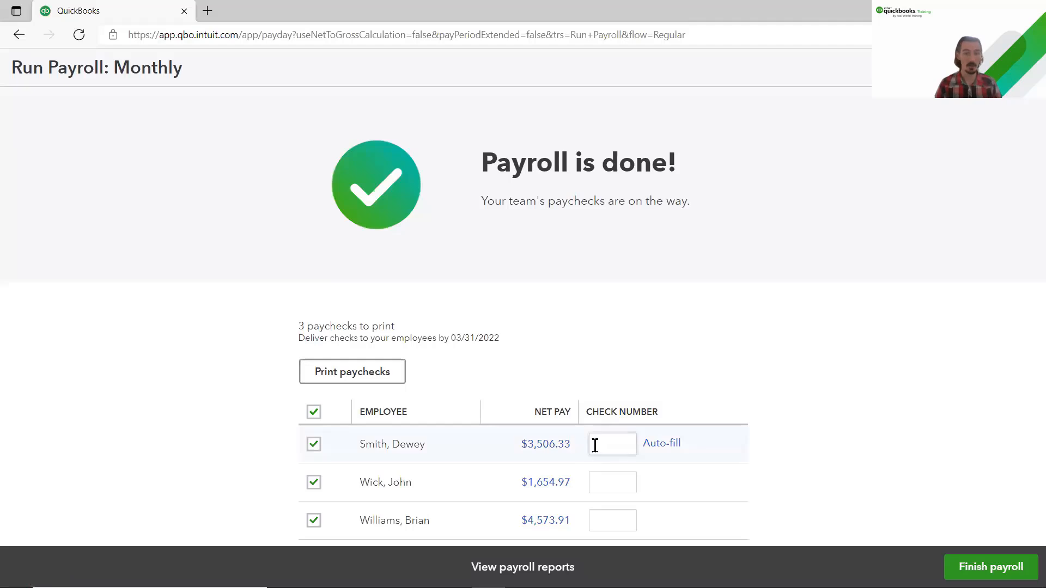
# Step: Number the three paychecks 1032, 1033 and 1034 using Auto-fill, then bring up the payroll reports
pyautogui.click(595, 446)
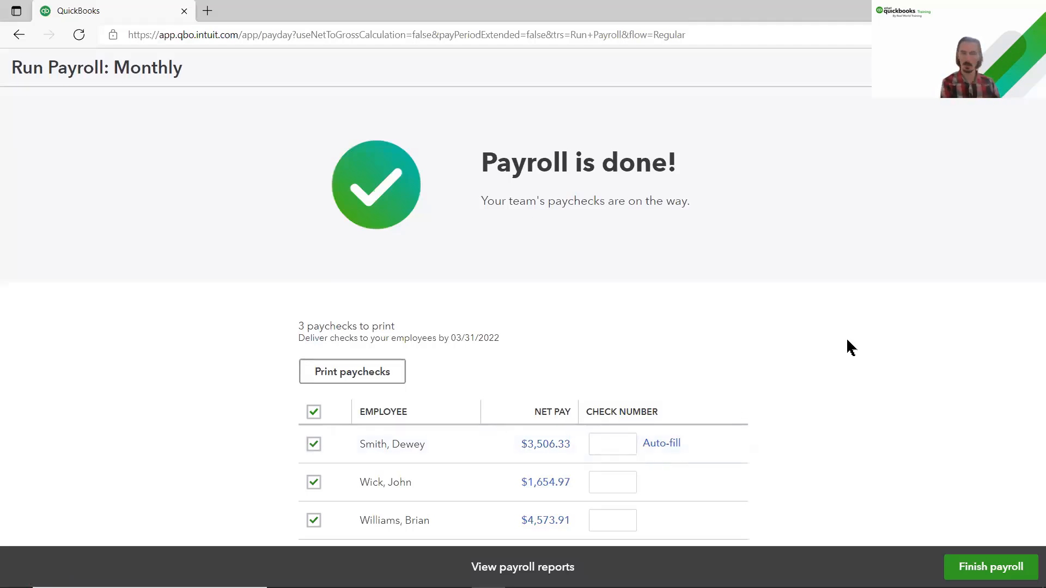
pyautogui.write('1032')
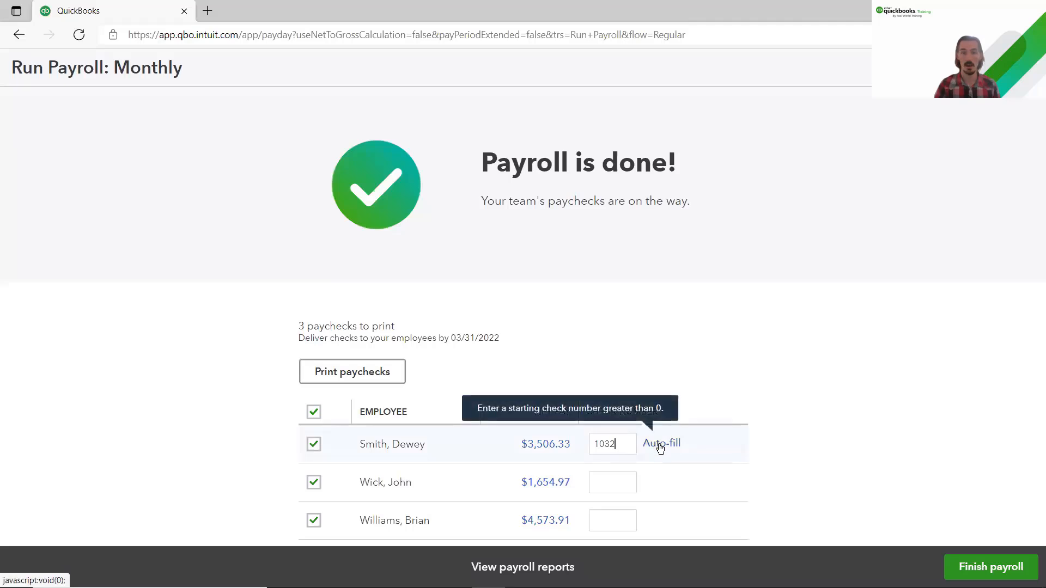
pyautogui.click(656, 444)
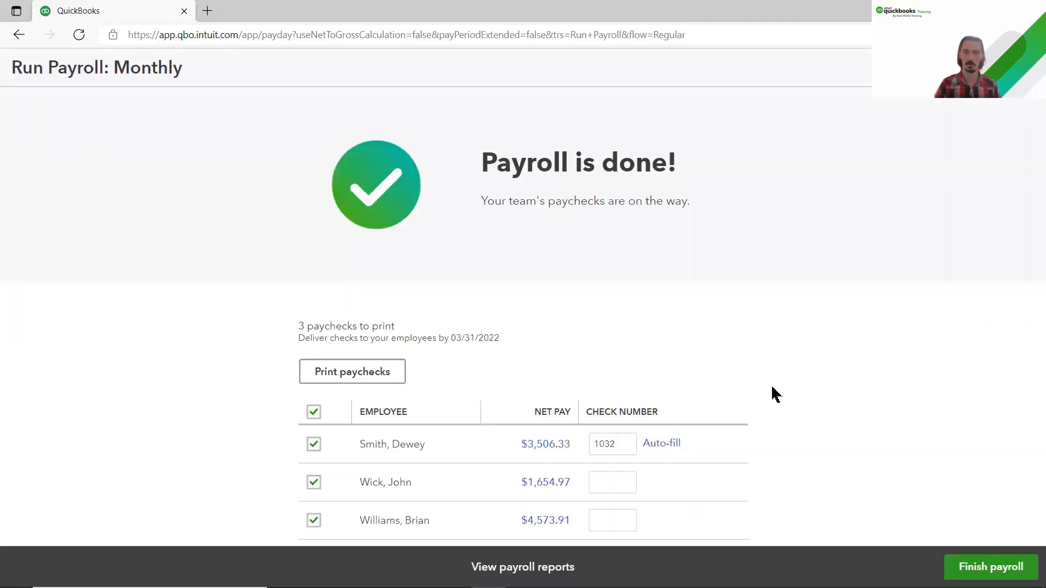
pyautogui.click(662, 445)
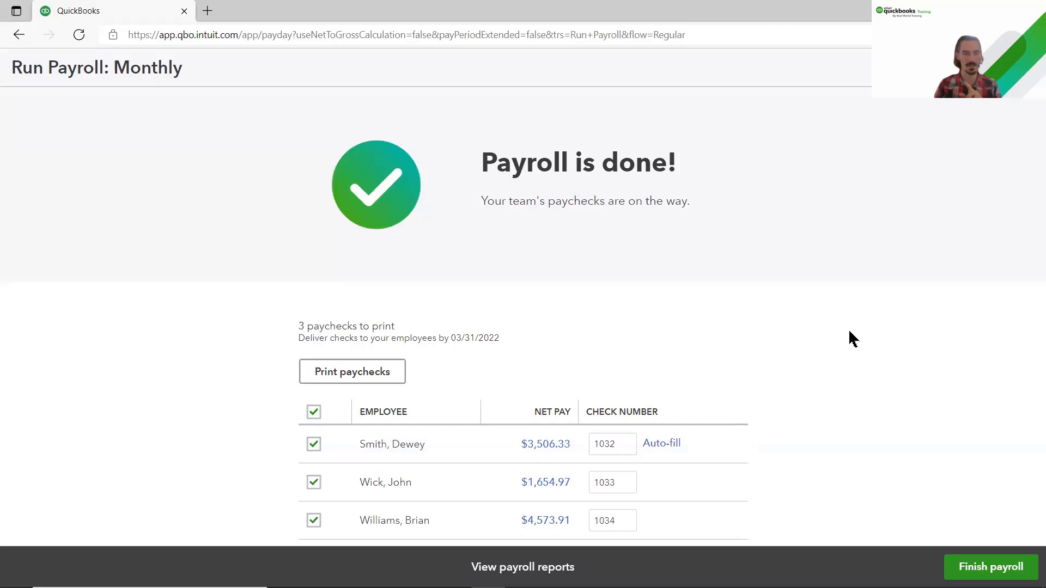
pyautogui.click(536, 570)
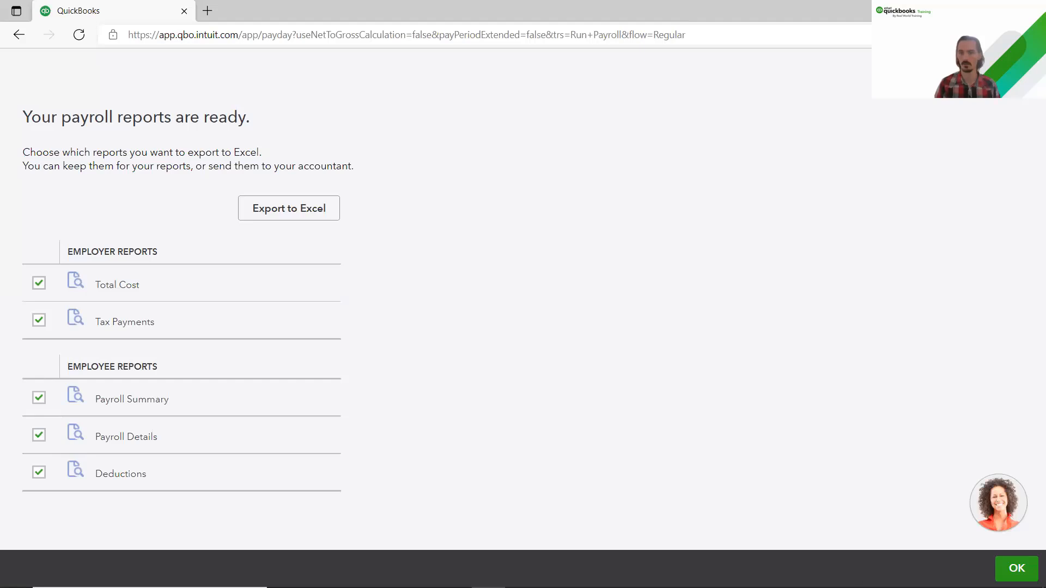
# Step: Dismiss the payroll reports list and finish the payroll run
pyautogui.click(1004, 571)
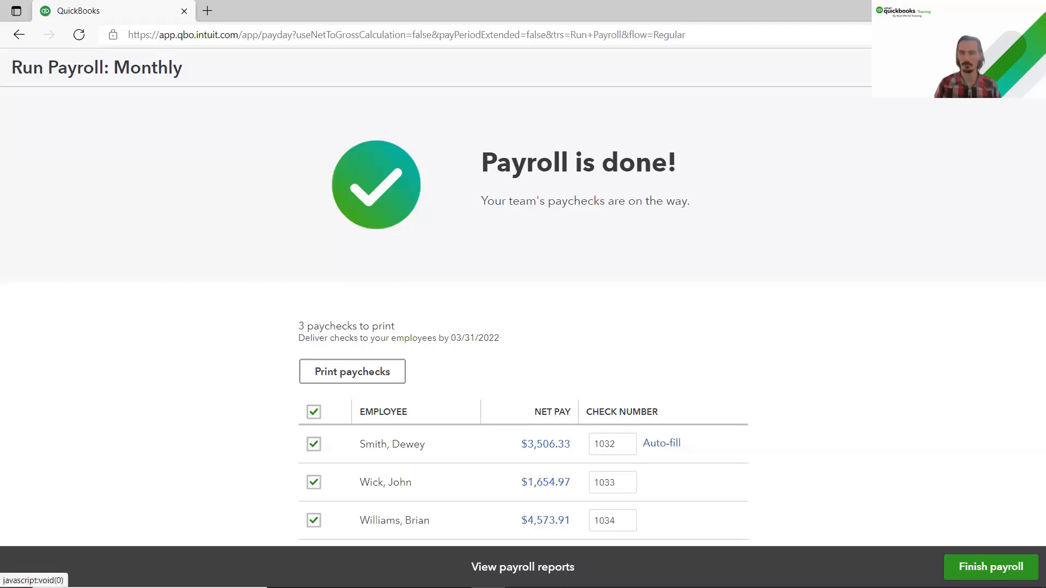
pyautogui.click(991, 567)
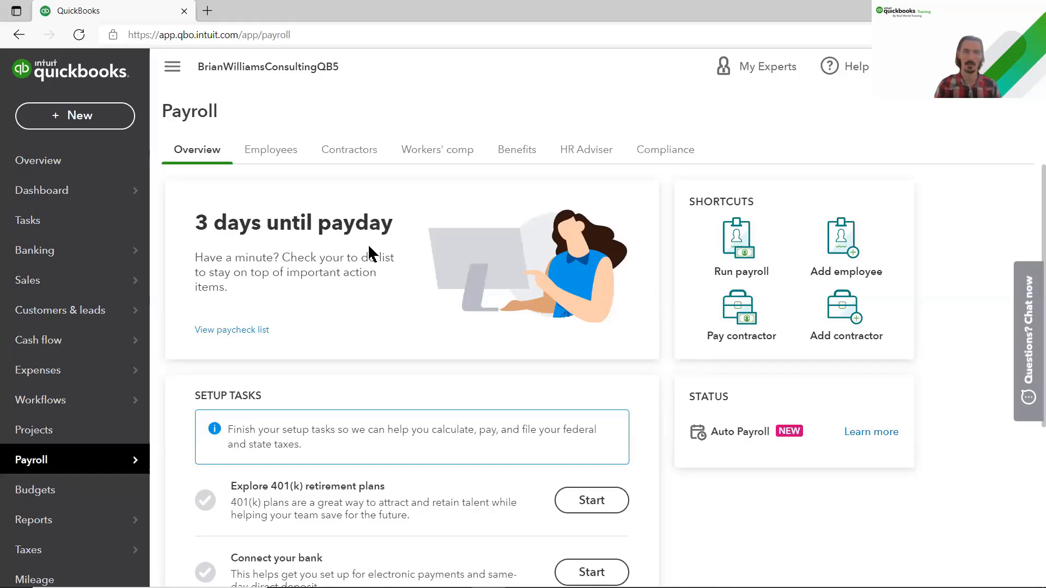
pyautogui.click(272, 157)
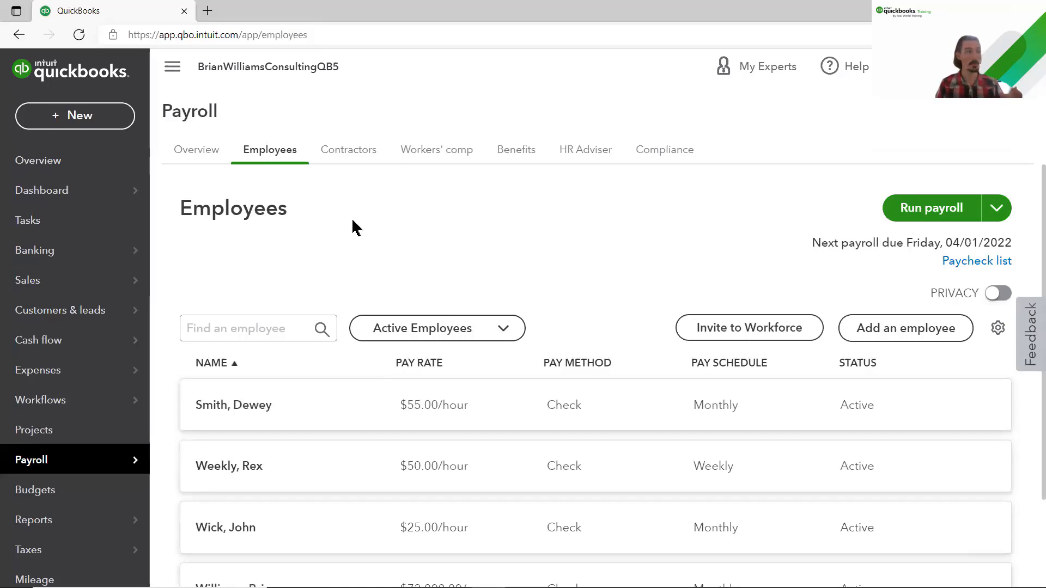
pyautogui.scroll(-2, 354, 235)
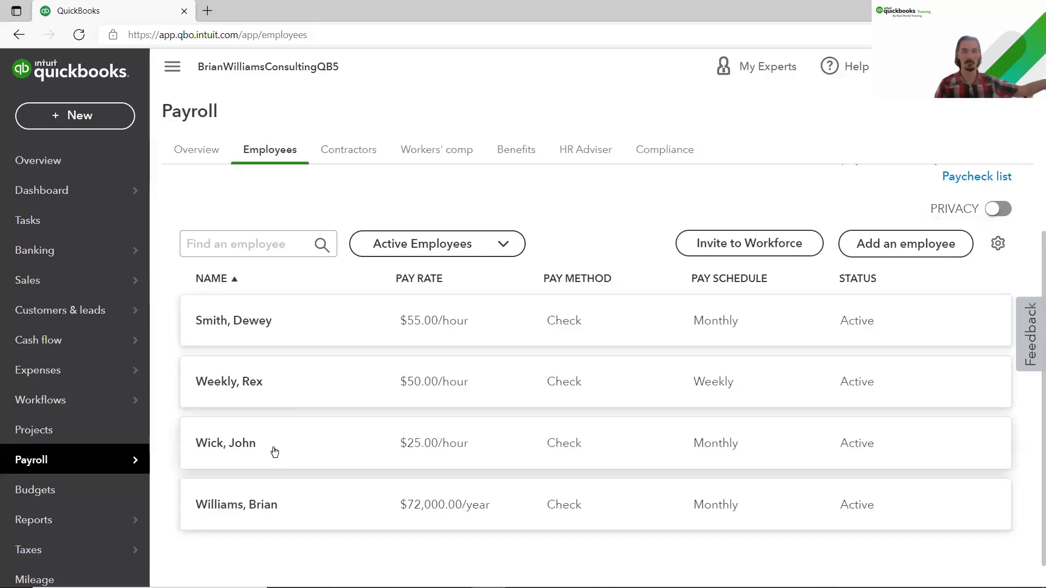
pyautogui.click(274, 452)
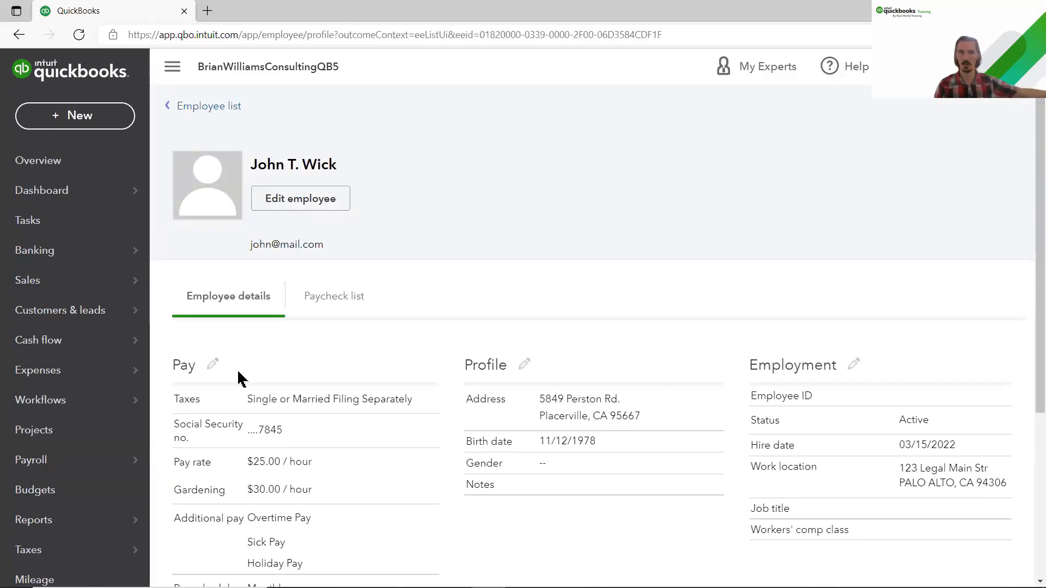
pyautogui.scroll(-4, 213, 362)
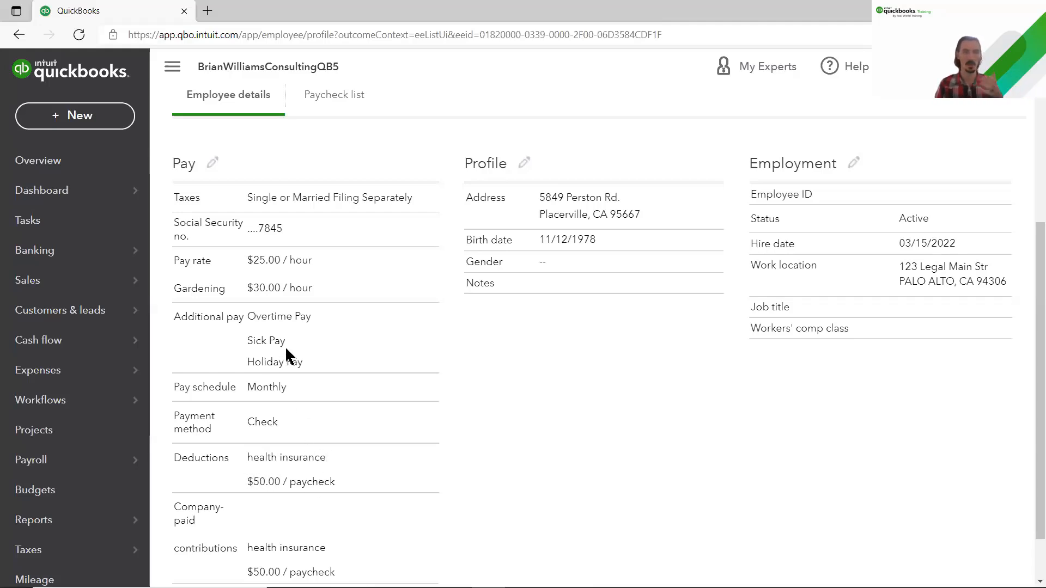
pyautogui.scroll(2, 381, 366)
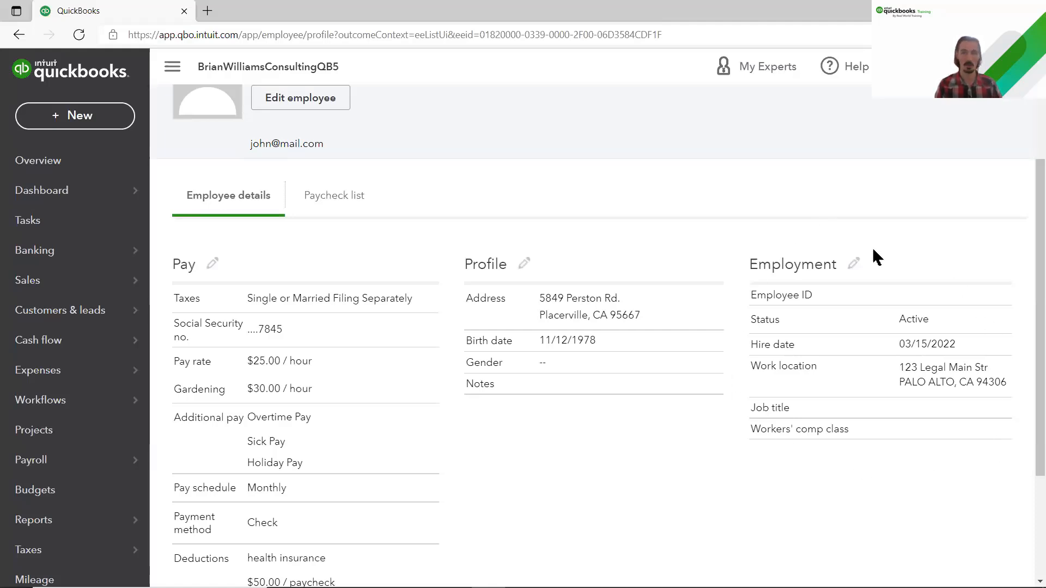
pyautogui.click(338, 201)
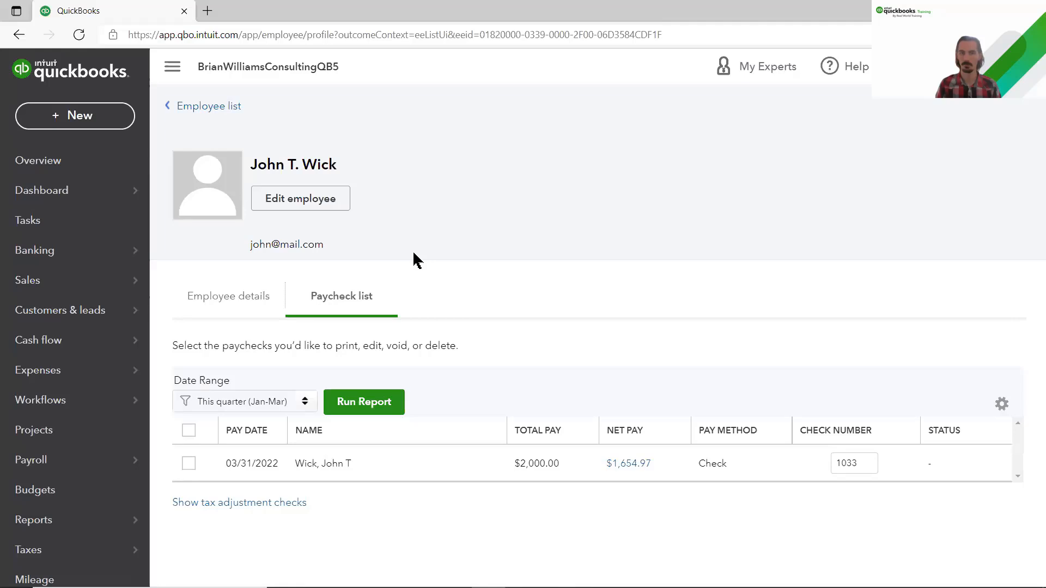
pyautogui.click(217, 108)
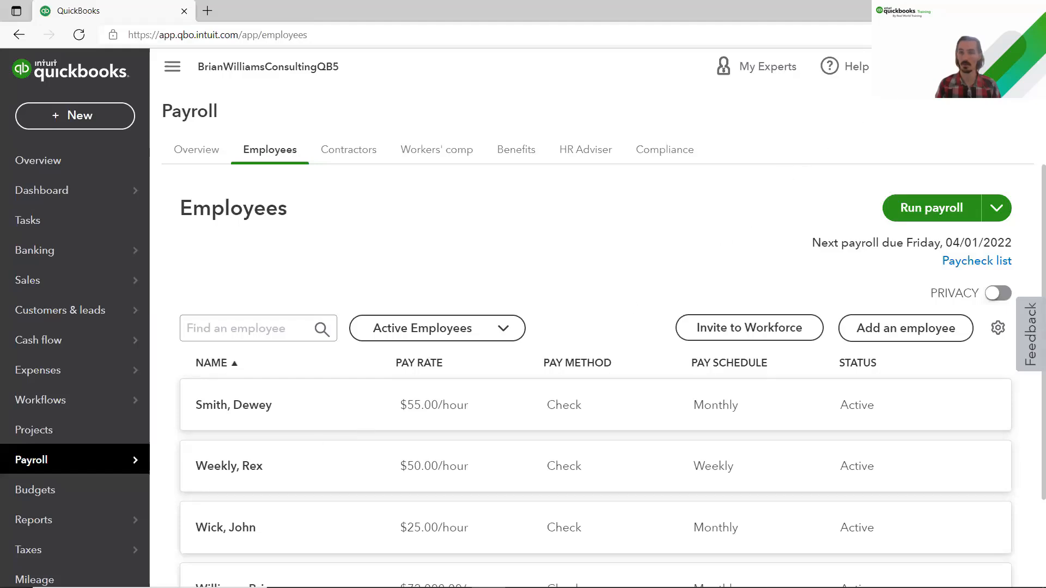
pyautogui.click(903, 66)
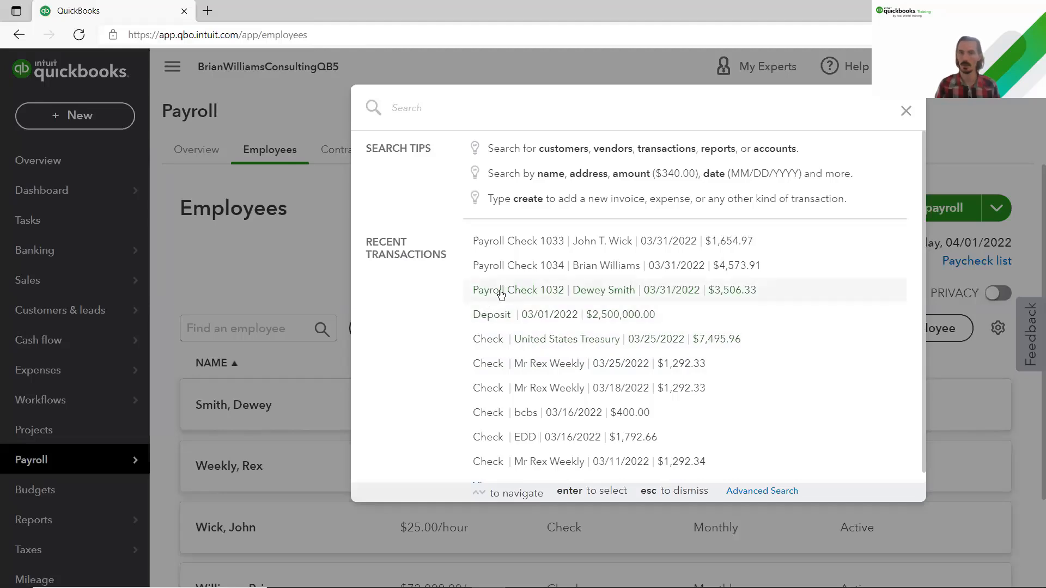
pyautogui.click(314, 248)
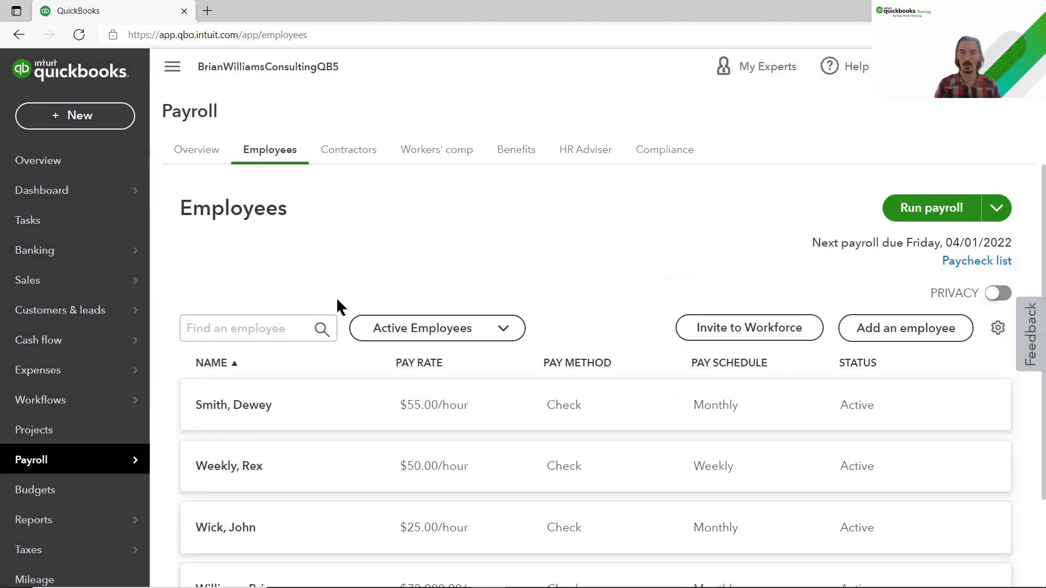
pyautogui.click(283, 473)
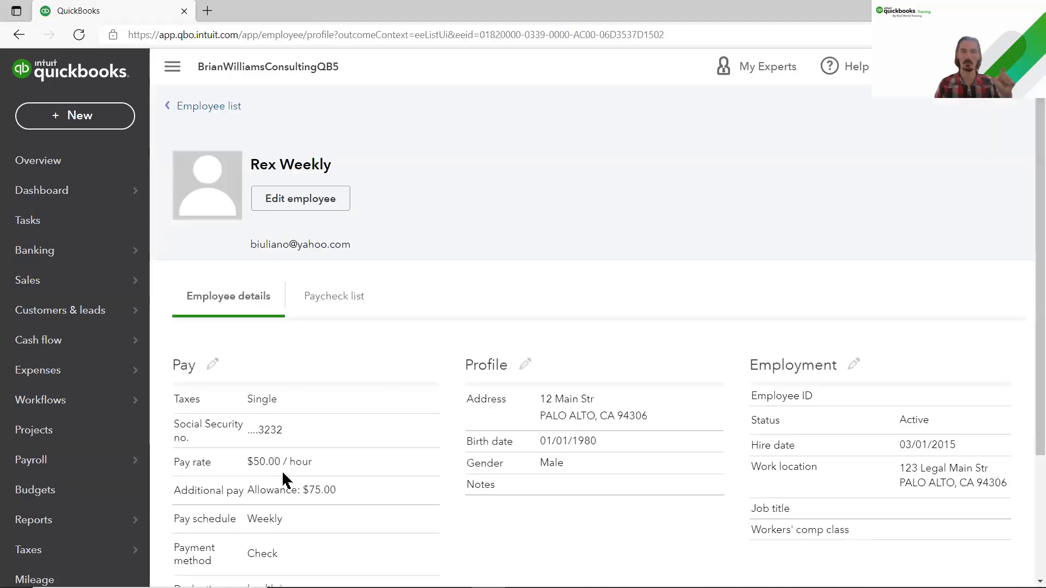
pyautogui.click(322, 301)
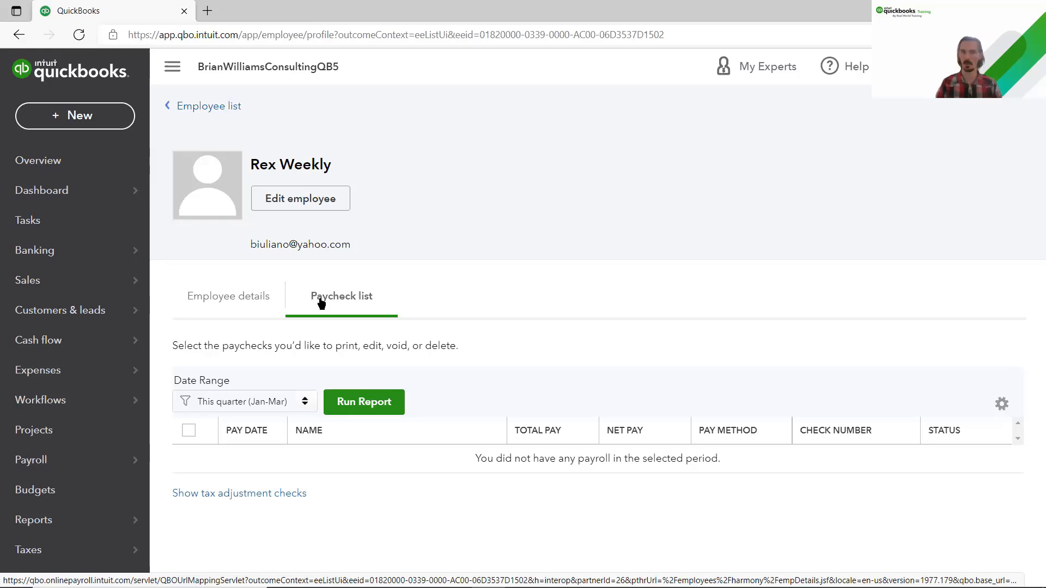
pyautogui.click(212, 107)
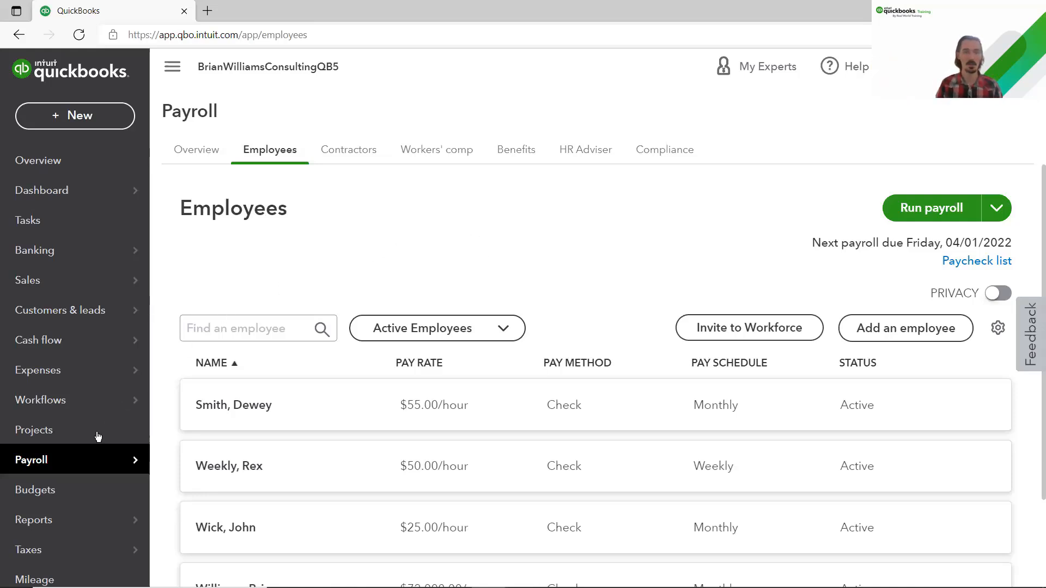
# Step: Open Taxes > Payroll tax and review upcoming payments, including $5,918.40 federal 941/944 due 04/15/2022
pyautogui.scroll(-3, 89, 436)
pyautogui.moveTo(34, 397)
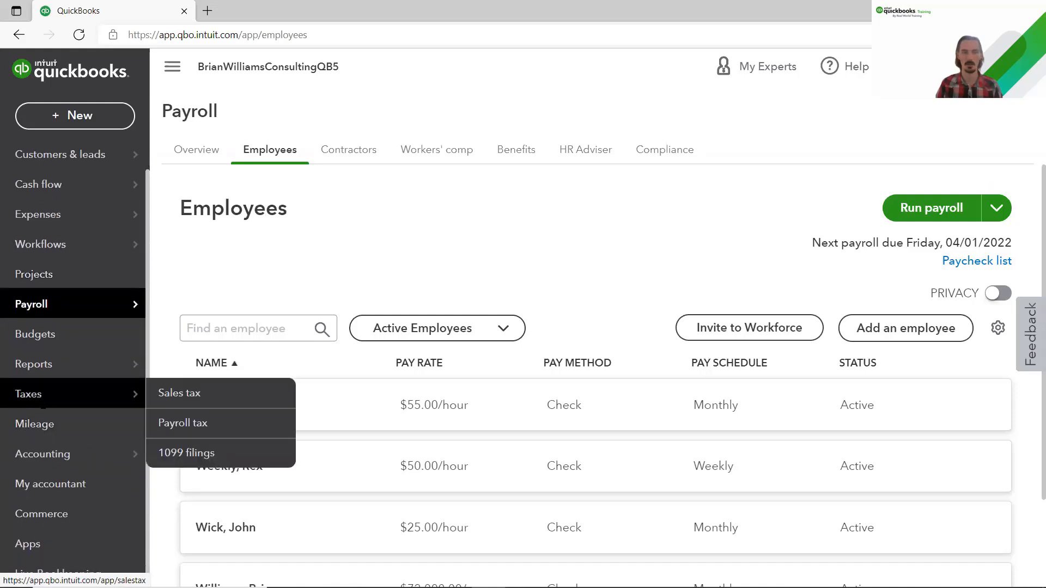
pyautogui.click(184, 424)
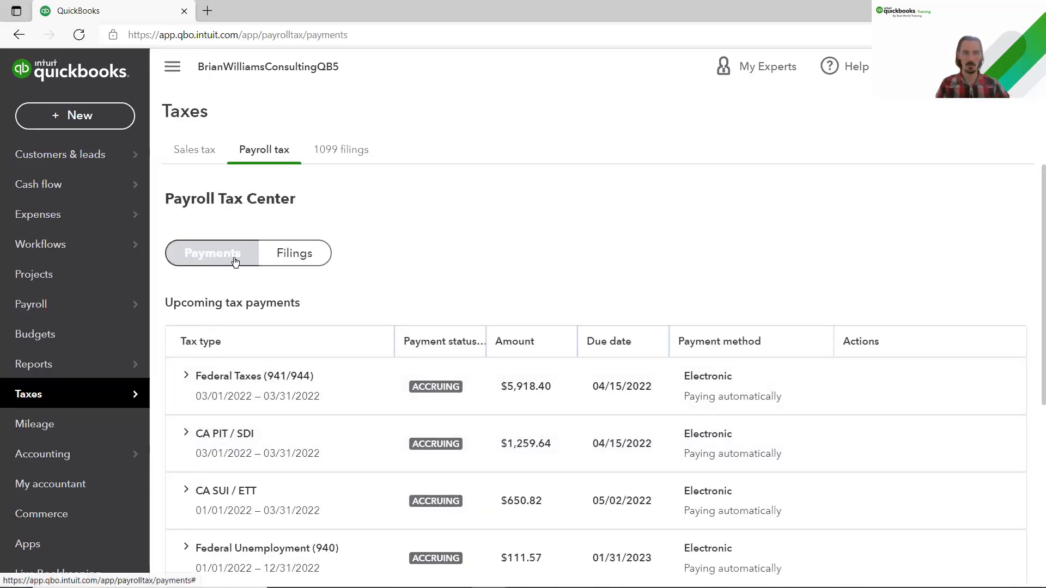
pyautogui.scroll(-2, 346, 300)
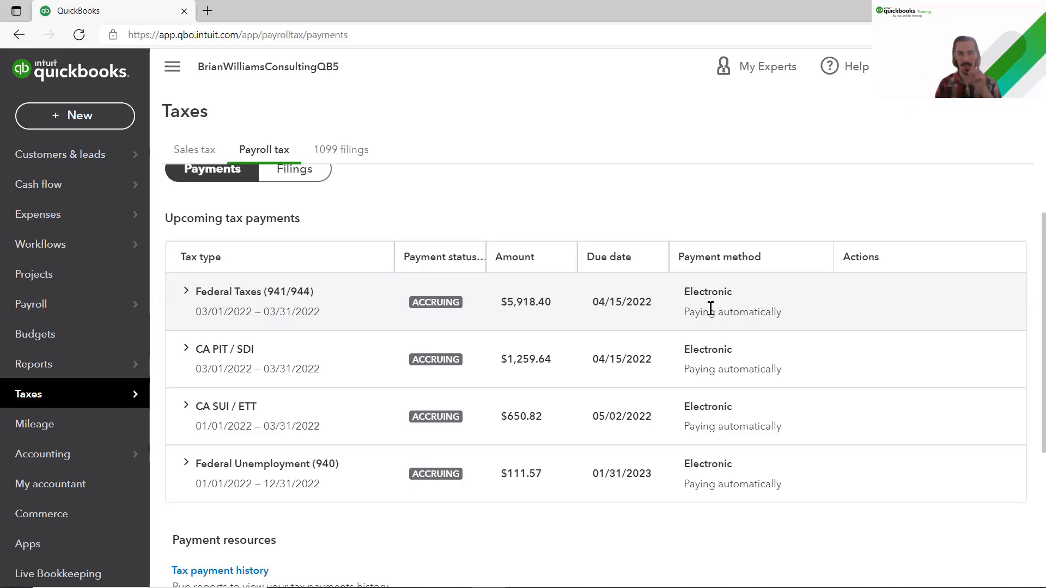
pyautogui.moveTo(688, 293); pyautogui.dragTo(740, 293)
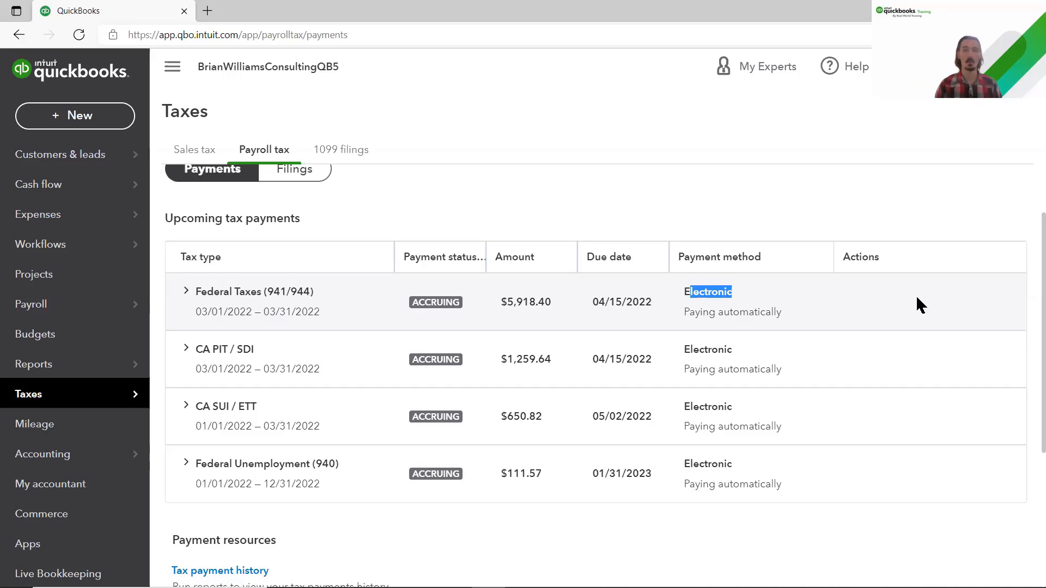
pyautogui.click(917, 296)
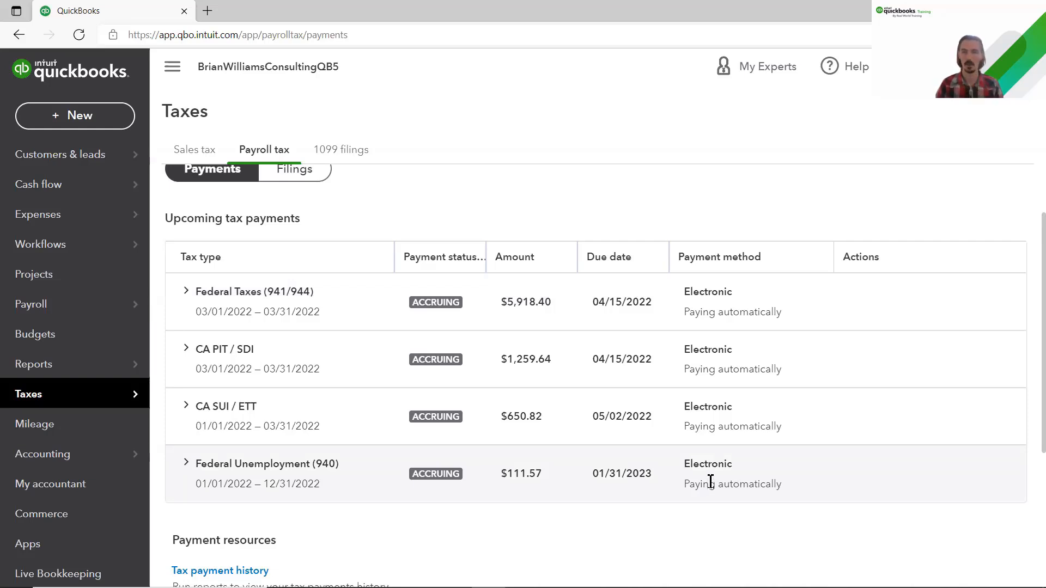
# Step: Open Payroll settings from the gear menu to see Taxes and forms set to Automated
pyautogui.click(975, 66)
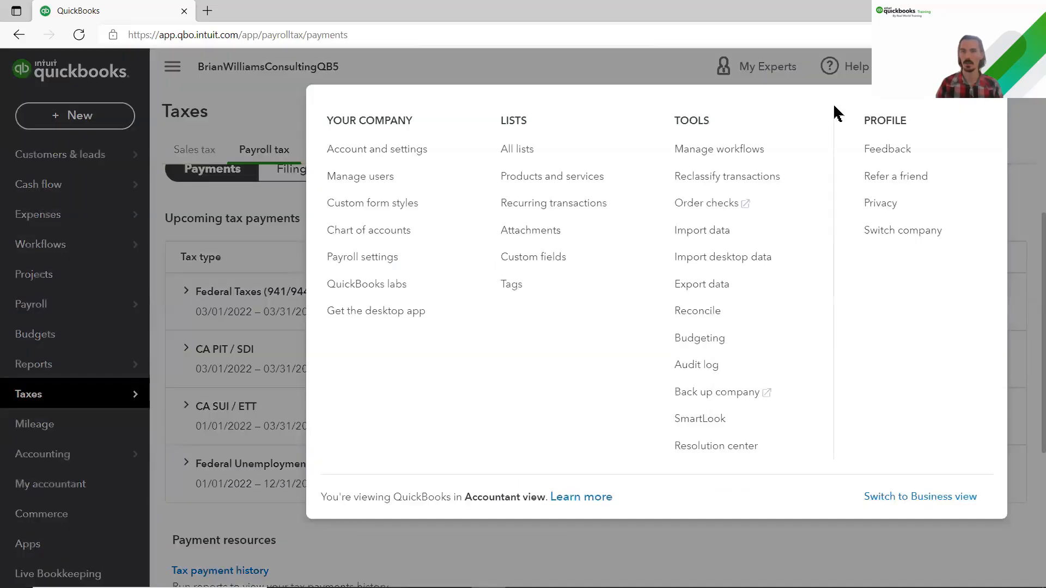
pyautogui.click(383, 265)
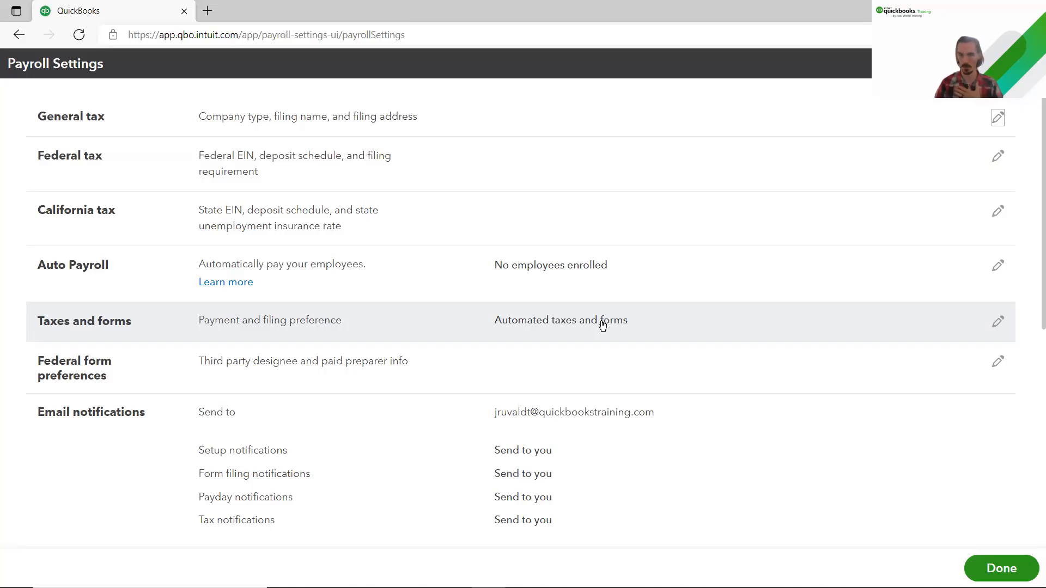
# Step: Close Payroll Settings to return to the Get things done dashboard
pyautogui.click(1027, 63)
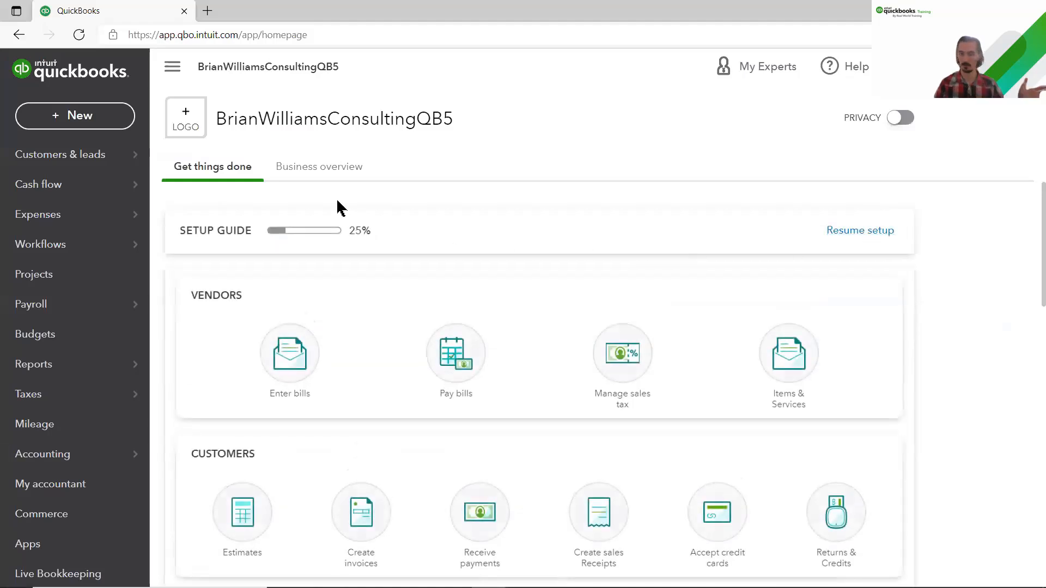
# Step: In the Chart of Accounts, confirm the 100.00 health insurance liability, then open the + New menu
pyautogui.moveTo(67, 391)
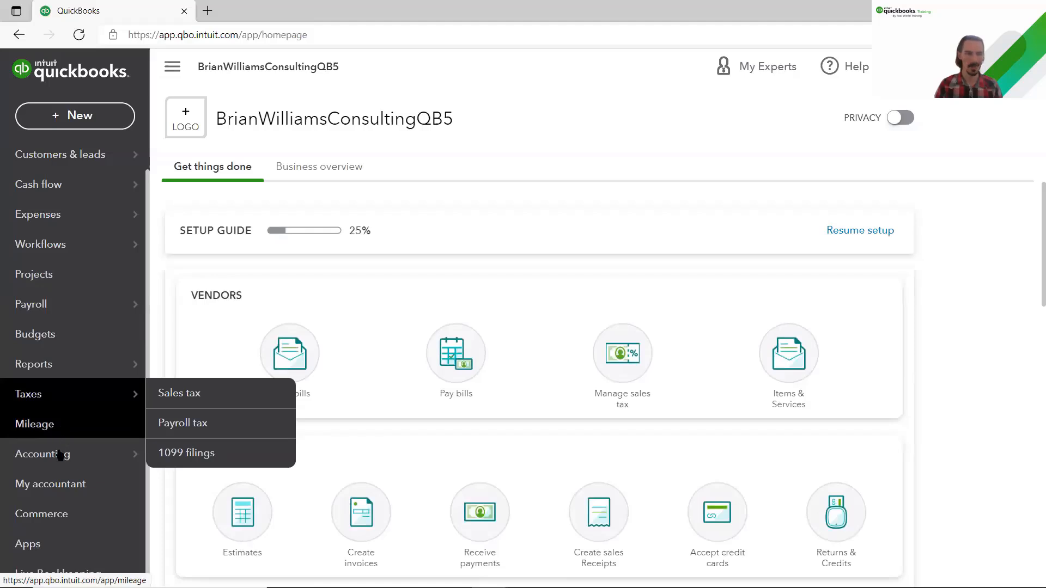
pyautogui.moveTo(58, 461)
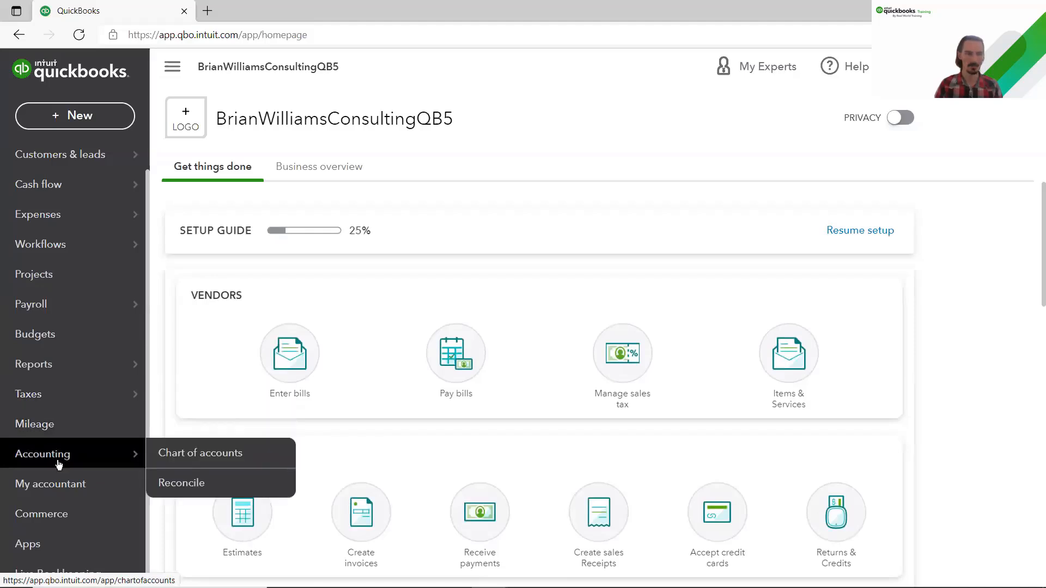
pyautogui.click(191, 461)
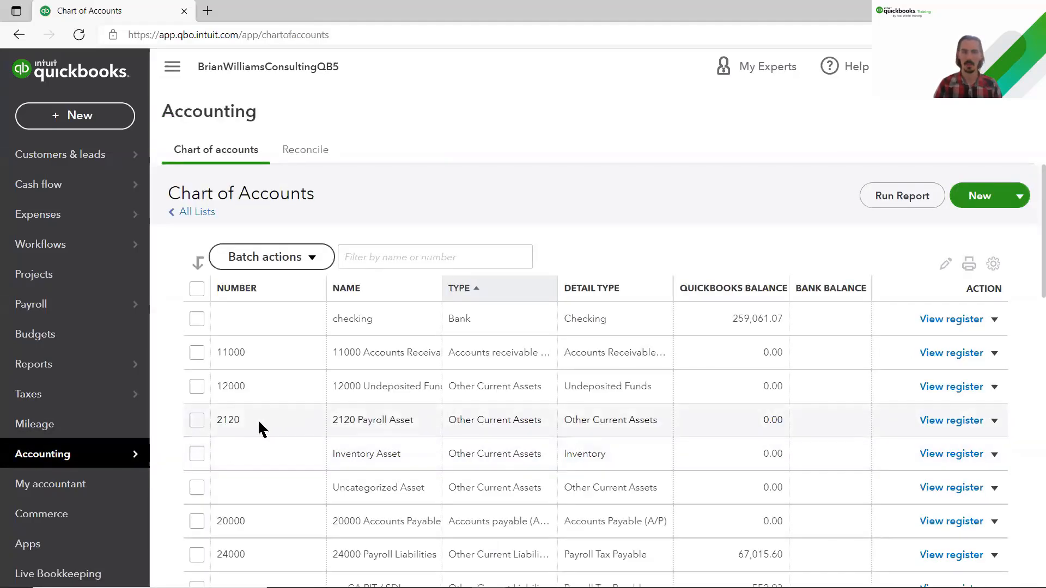
pyautogui.scroll(-5, 353, 414)
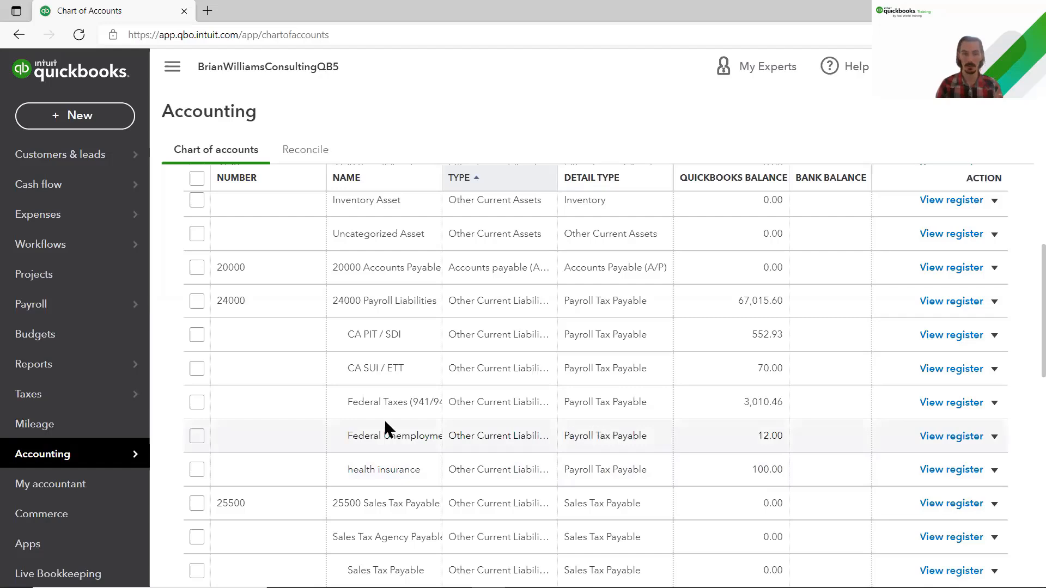
pyautogui.moveTo(54, 394)
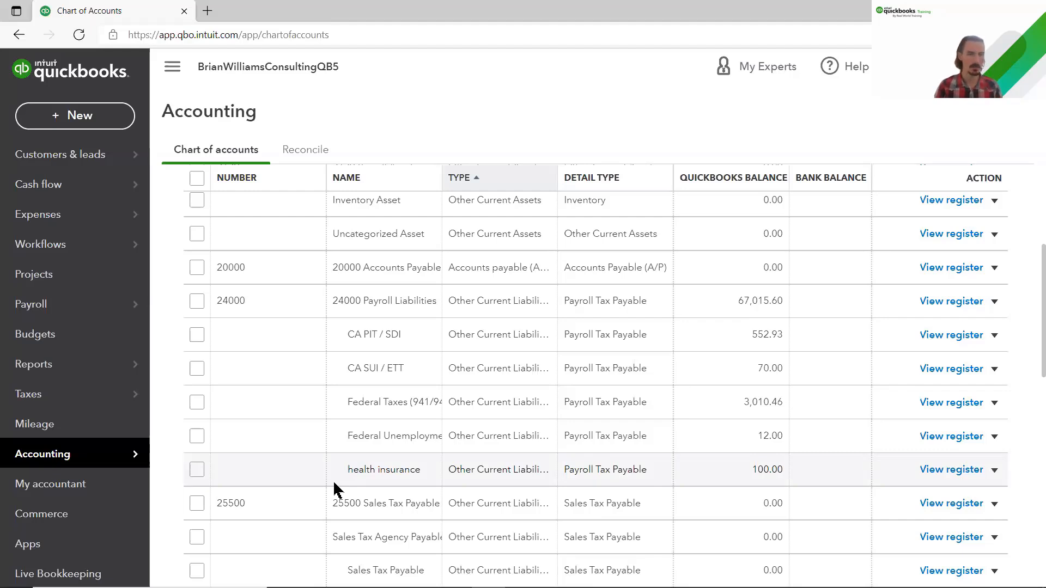
pyautogui.click(91, 126)
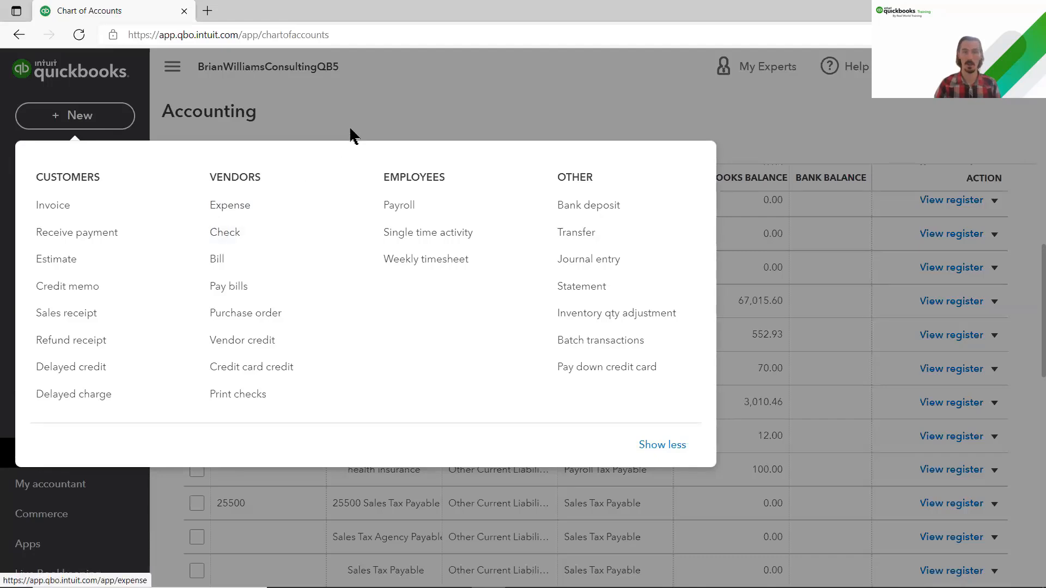
# Step: Dismiss the menu, reload the Chart of Accounts, and start a new check
pyautogui.press('Escape')
pyautogui.click(79, 36)
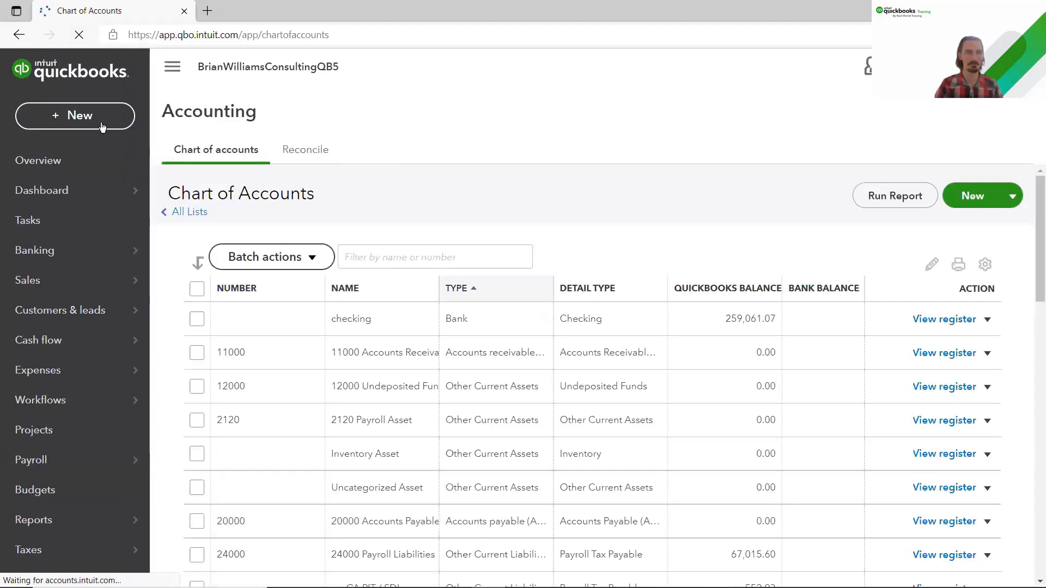
pyautogui.click(83, 126)
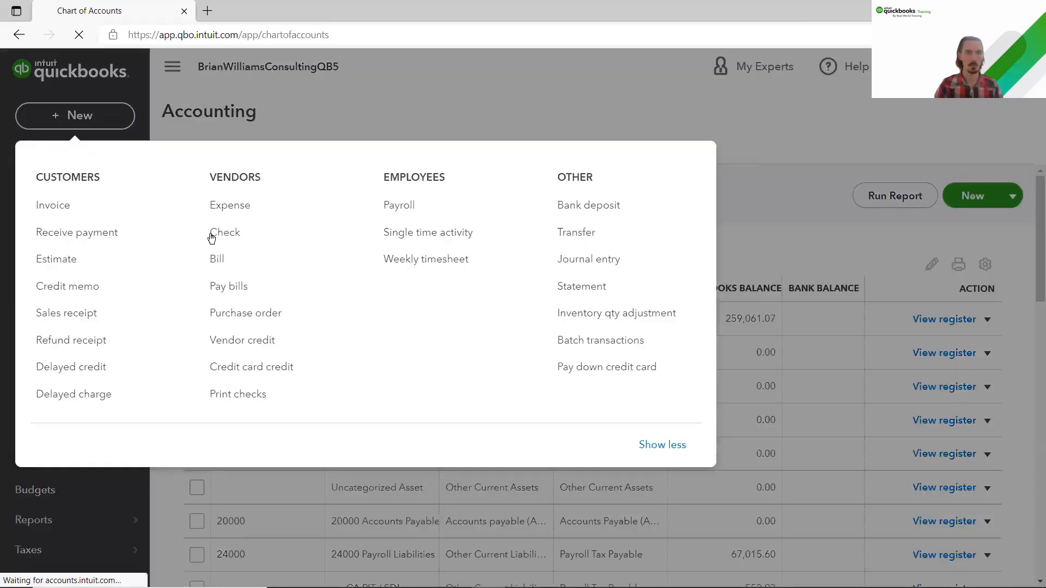
pyautogui.click(229, 234)
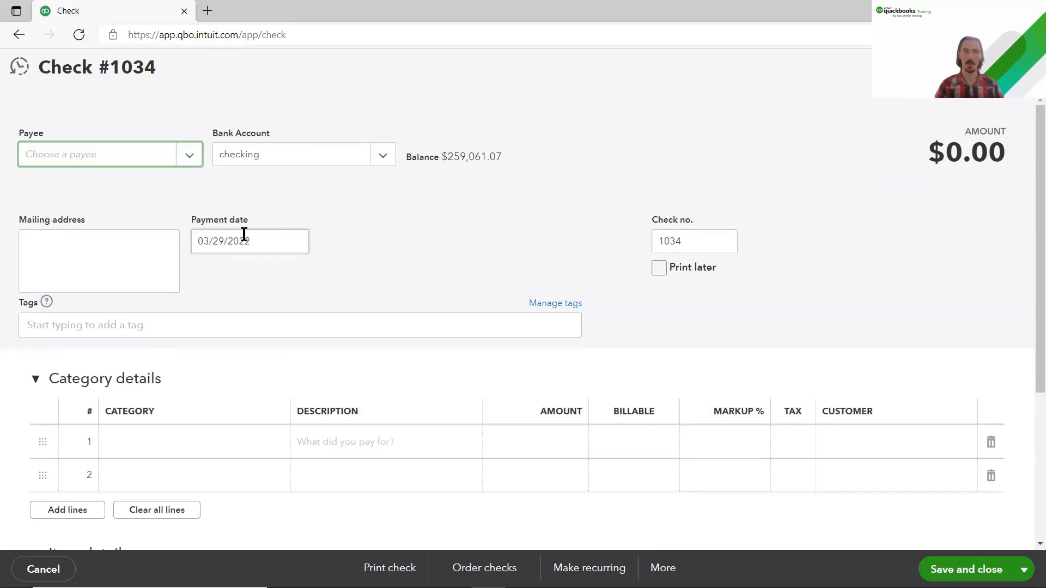
# Step: Add Good Health Ins. as a new vendor and make it payee of check #1034
pyautogui.click(105, 158)
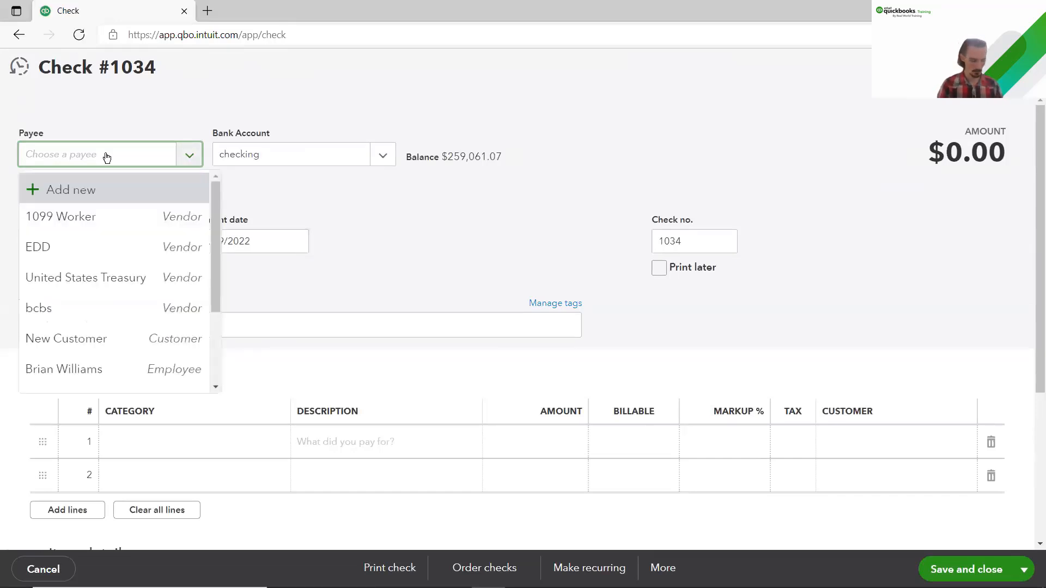
pyautogui.write('Good Heal')
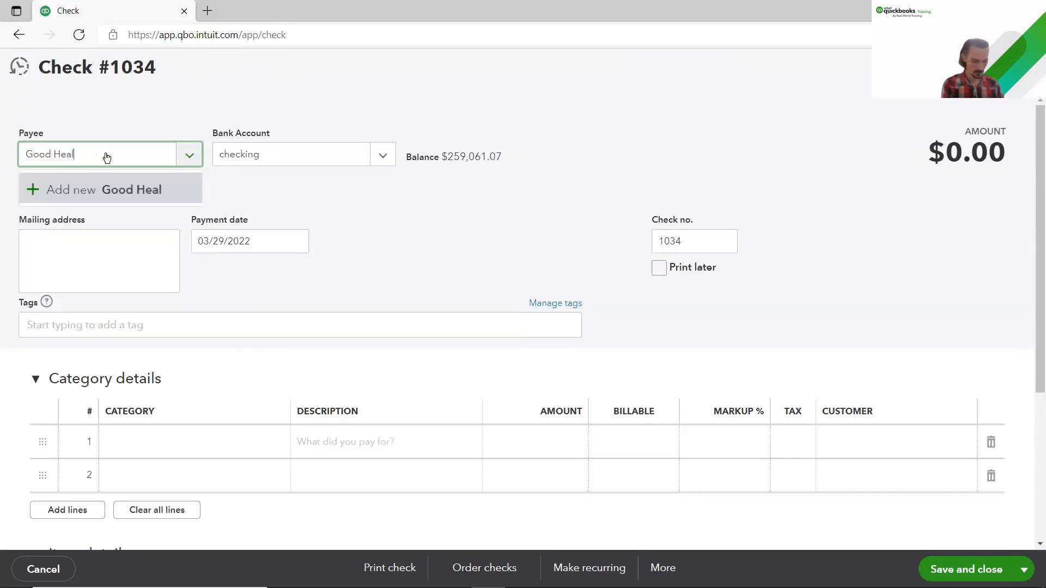
pyautogui.write('th Ins.')
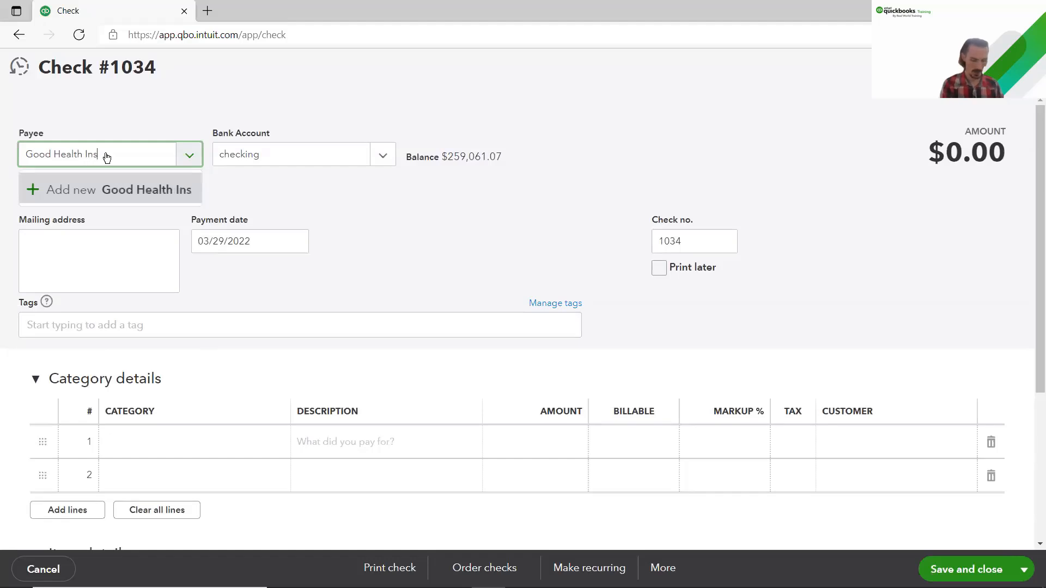
pyautogui.click(124, 193)
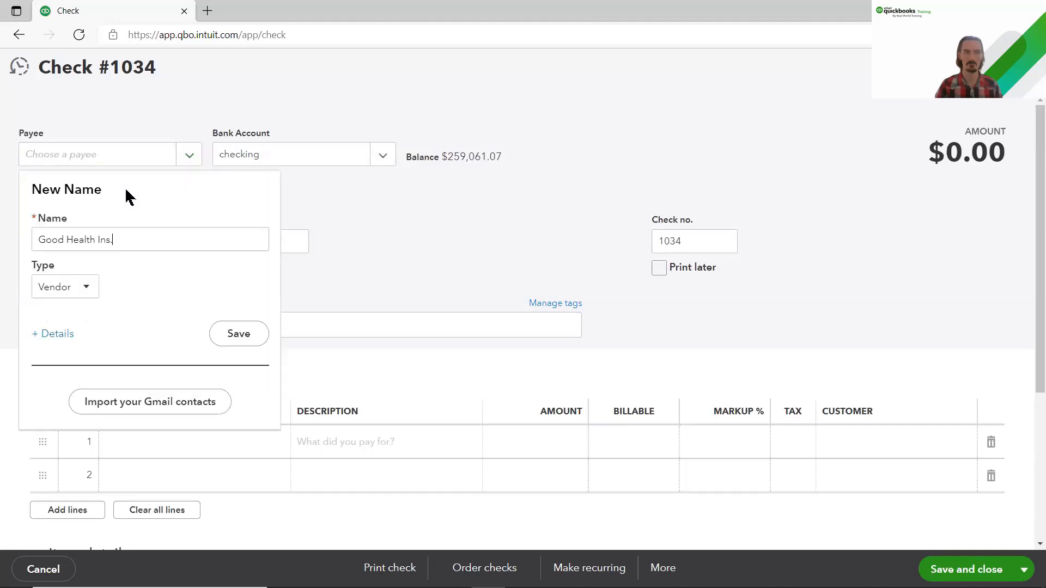
pyautogui.click(236, 341)
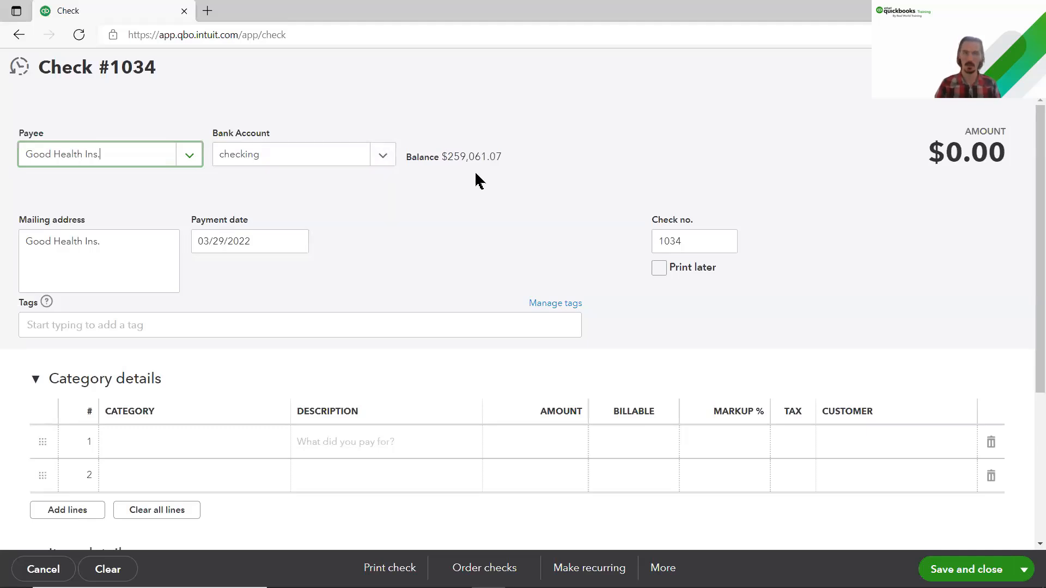
pyautogui.click(690, 237)
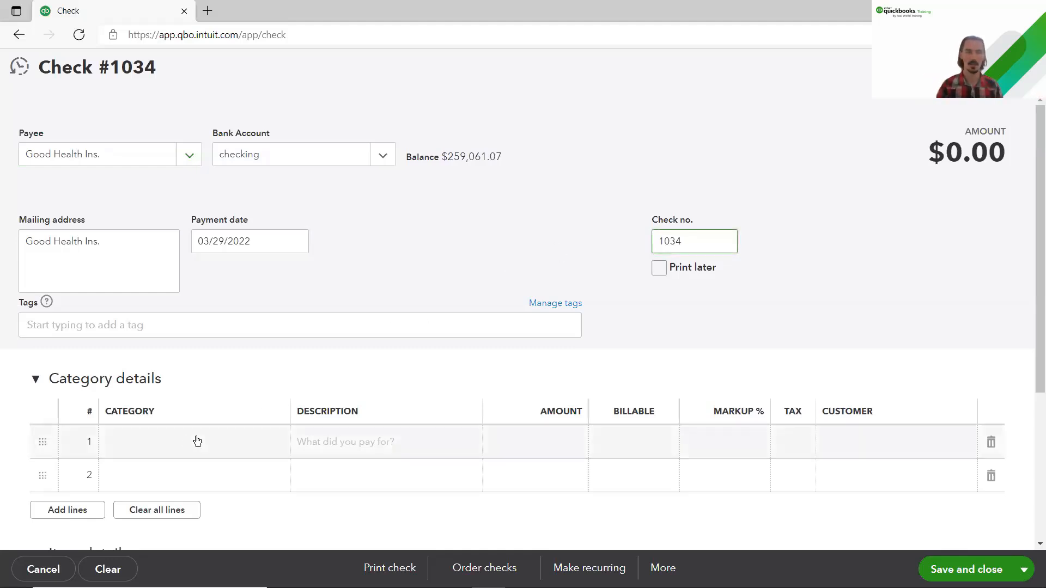
# Step: Post $100.00 on line 1 to Payroll Liabilities:health insurance and save and close the check
pyautogui.click(178, 444)
pyautogui.click(176, 447)
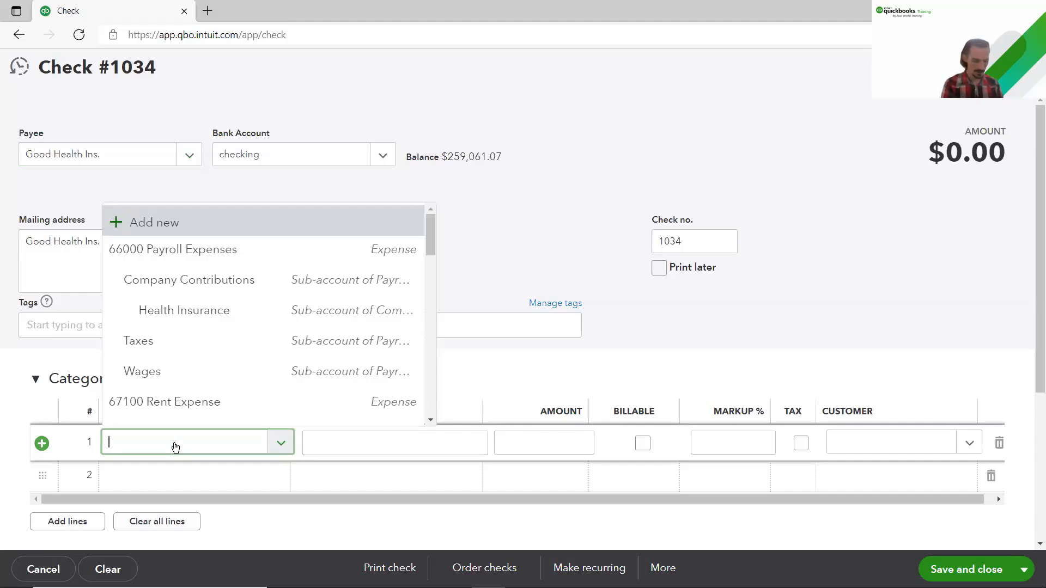
pyautogui.write('heal')
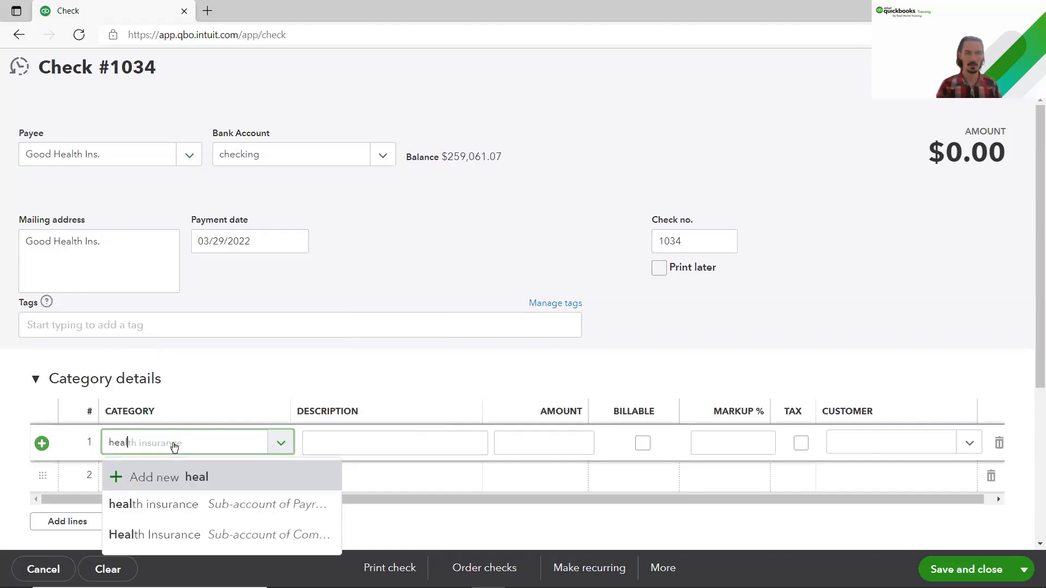
pyautogui.click(188, 503)
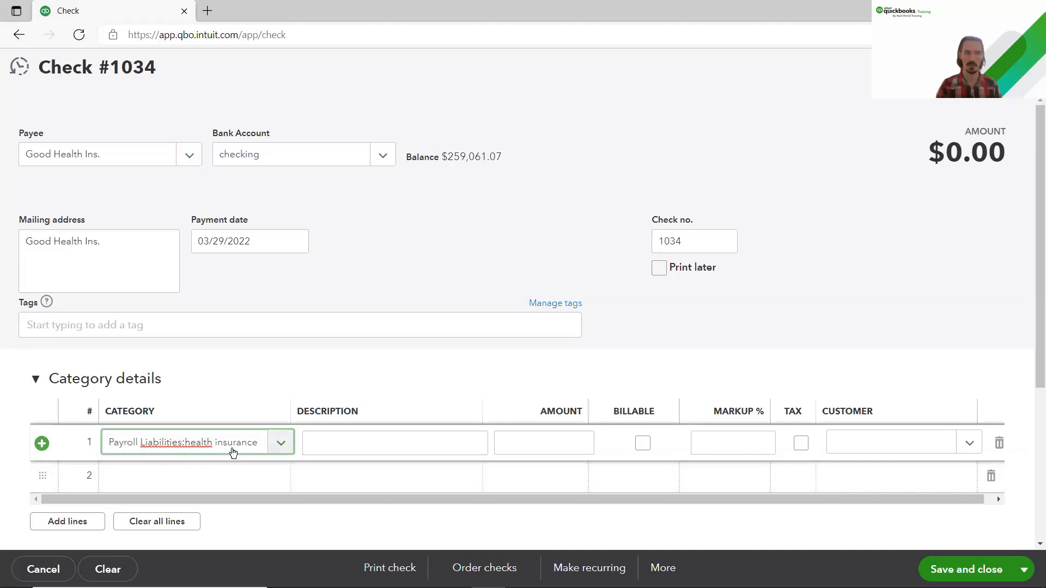
pyautogui.click(509, 442)
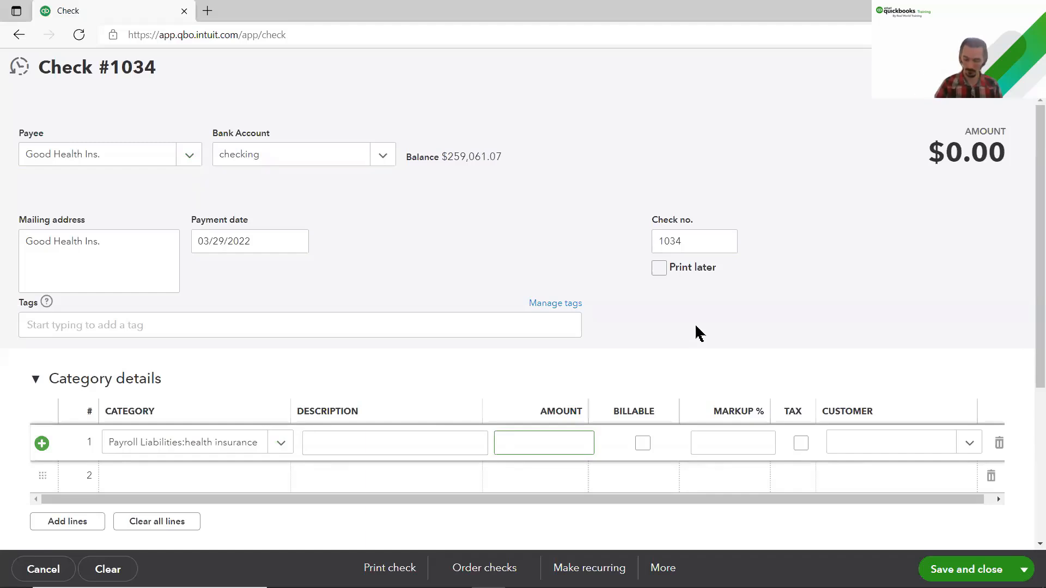
pyautogui.write('100')
pyautogui.click(783, 333)
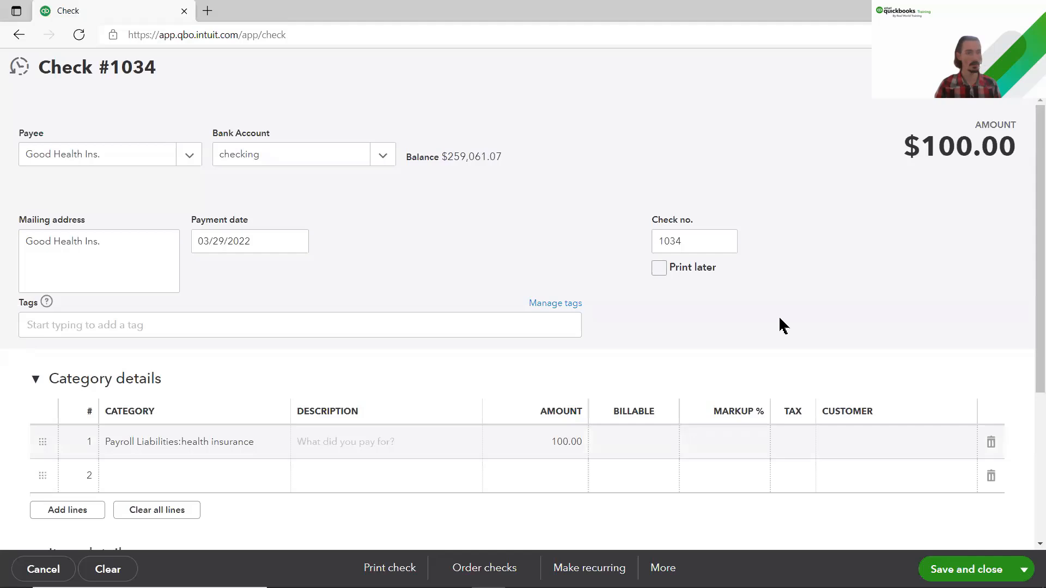
pyautogui.click(957, 572)
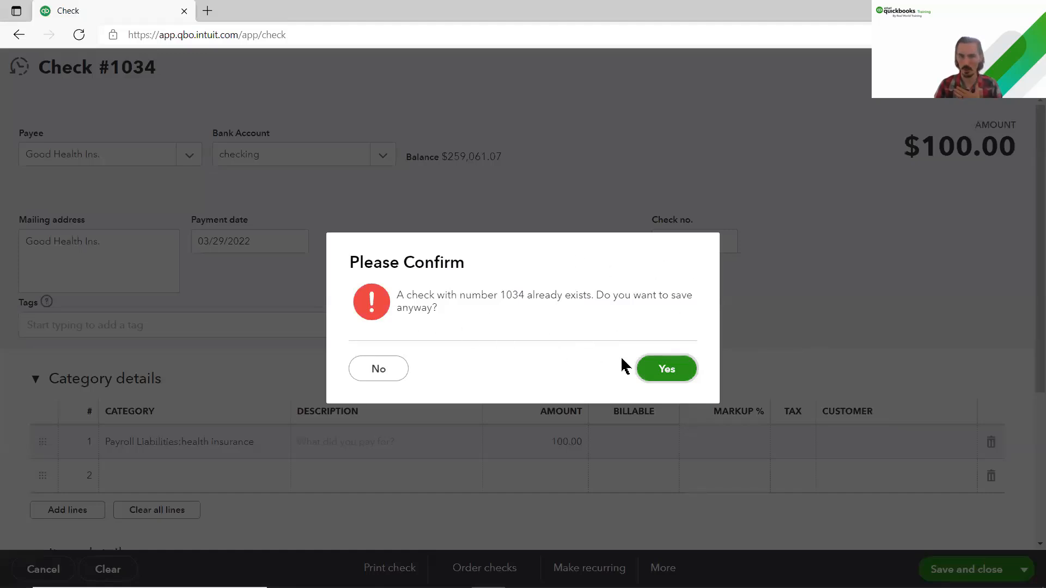
# Step: Save check #1034 despite the duplicate number and verify health insurance now reads 0.00
pyautogui.click(669, 371)
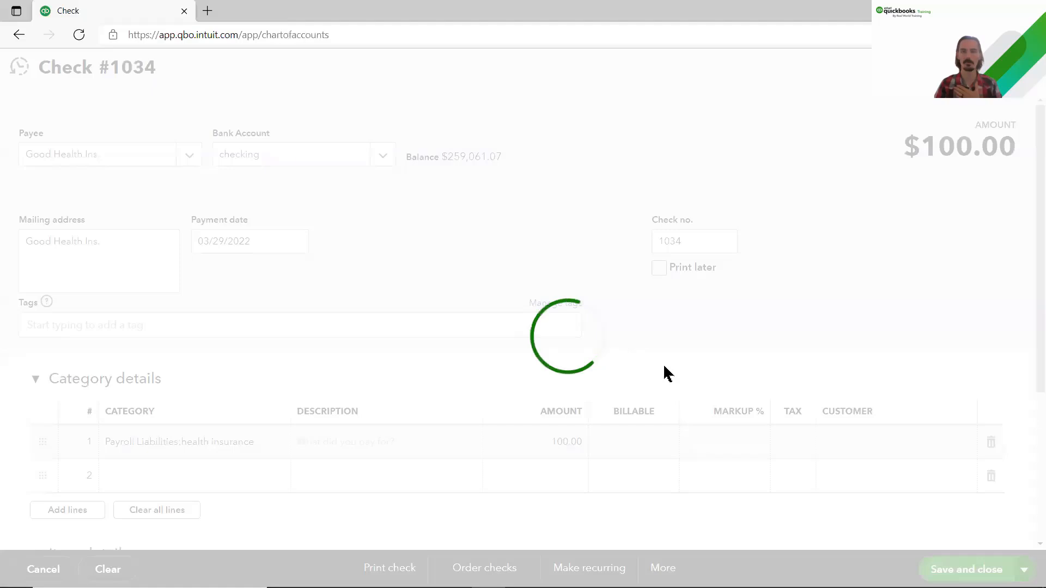
pyautogui.scroll(-5, 578, 397)
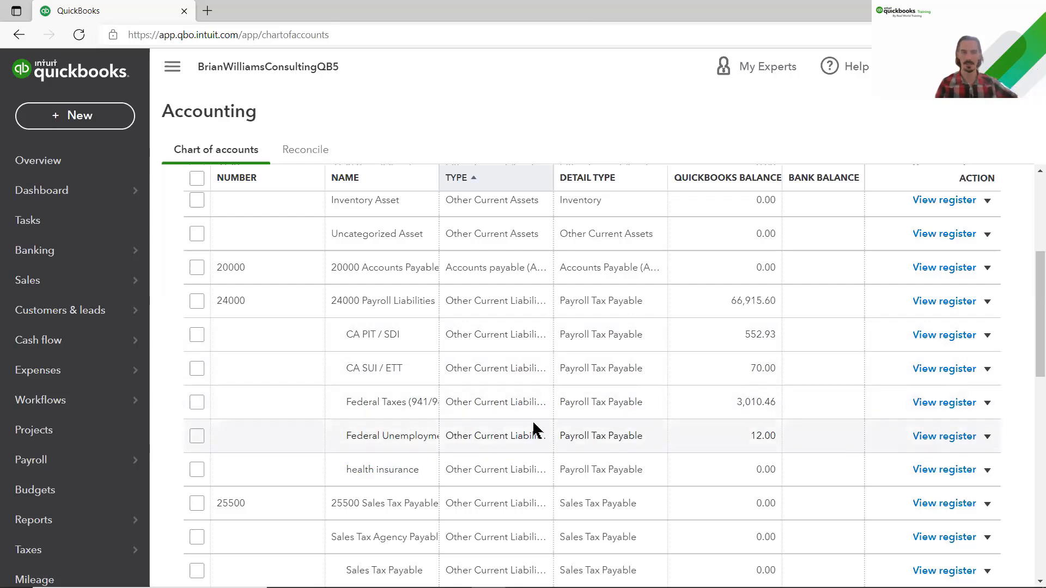
# Step: Review Payroll Tax Center payments and the empty Filings list, then go back to Dashboard
pyautogui.moveTo(56, 552)
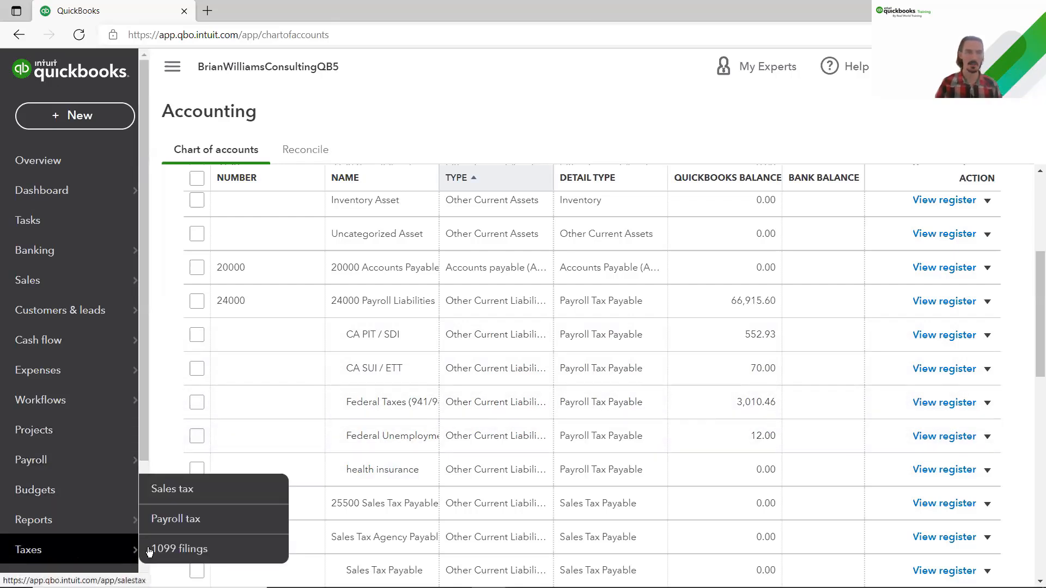
pyautogui.click(168, 523)
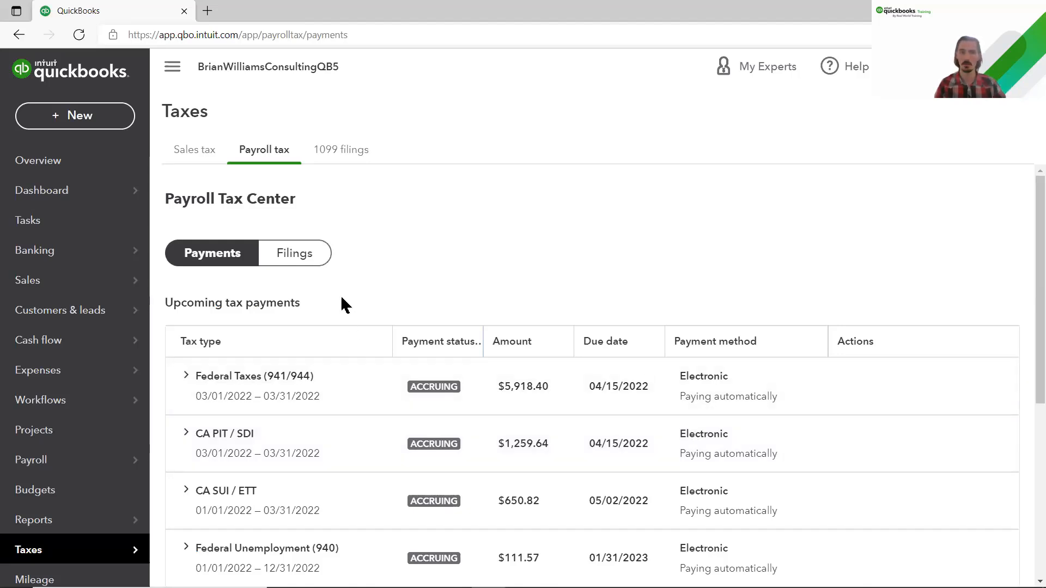
pyautogui.click(313, 260)
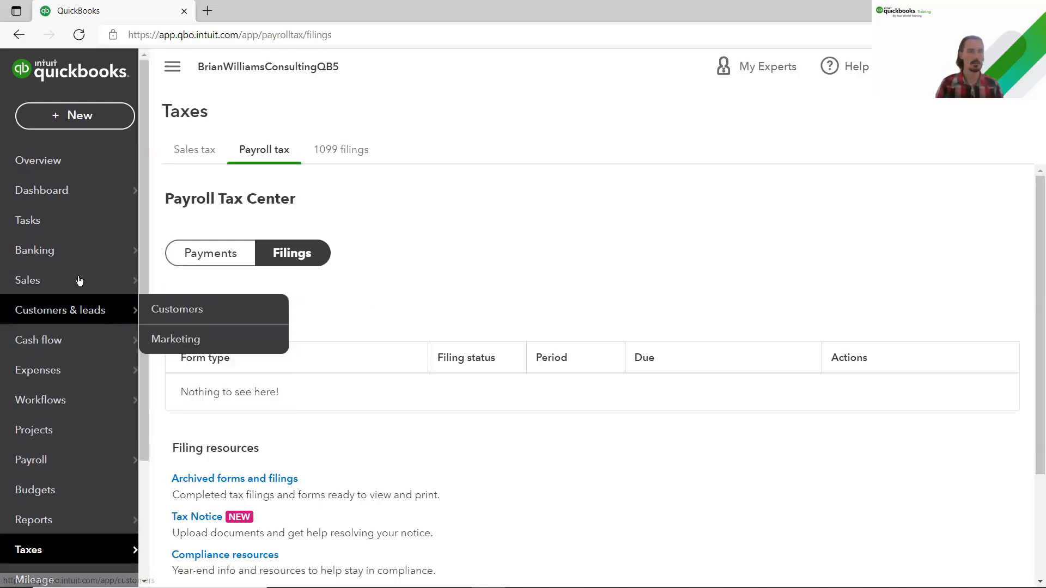
pyautogui.click(51, 194)
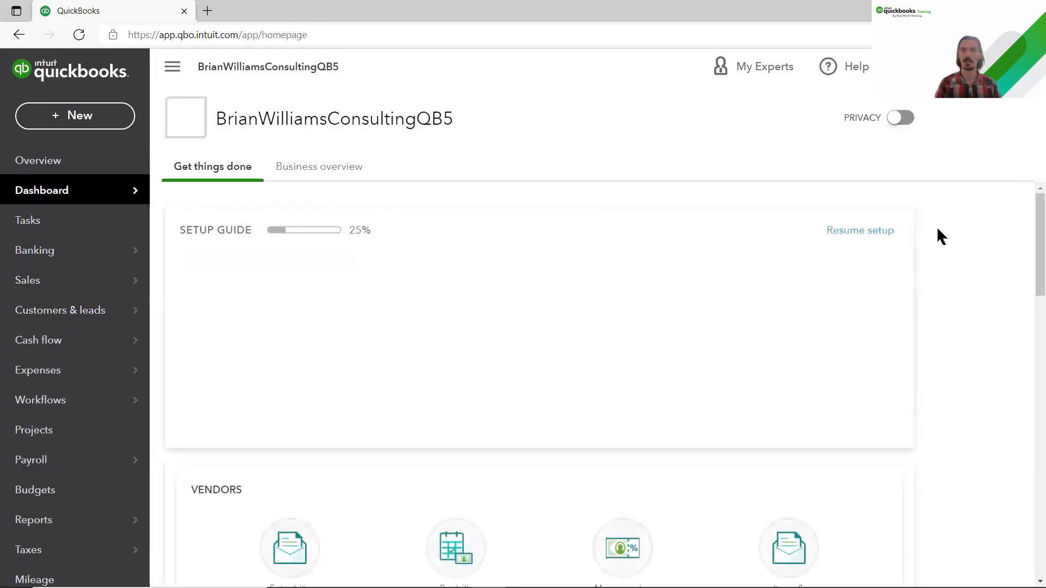